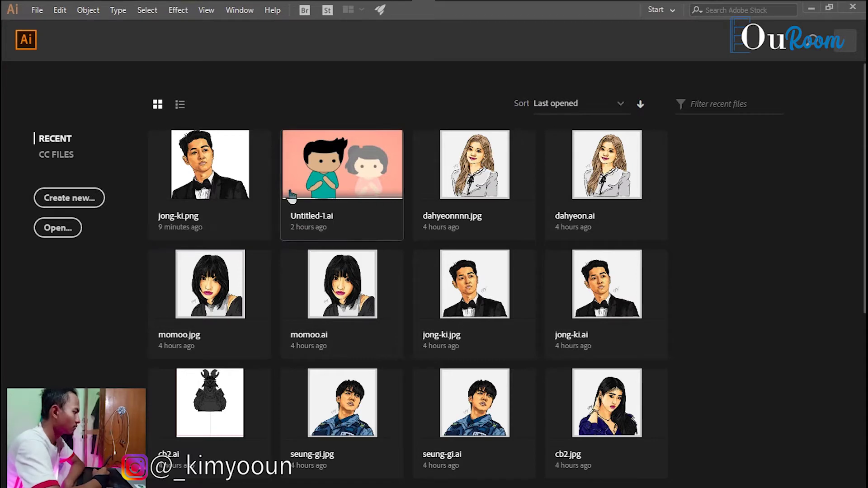
From the Illustrator Start screen, bring up the New Document dialog with Ctrl+N
{"action": "key", "text": "ctrl+n"}
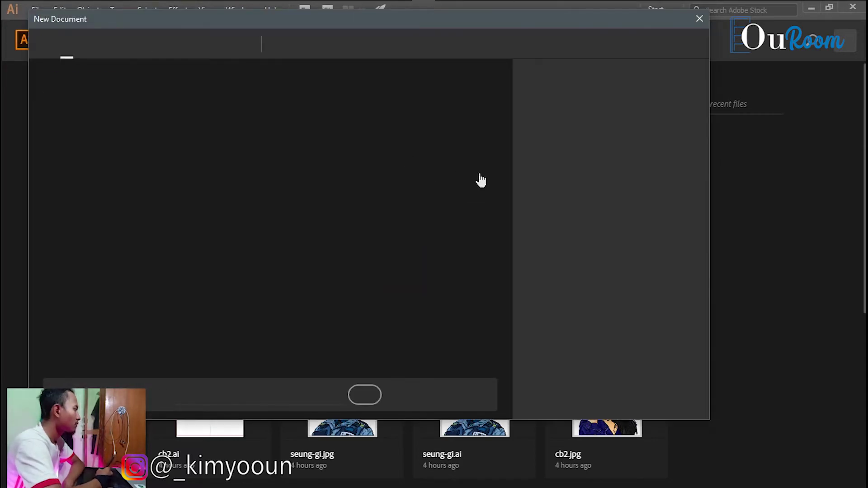
Create a 1000x1000 px document, place the DSCF7543 photo across it, lock Layer 1, add Layer 2
{"action": "left_click", "coordinate": [619, 398]}
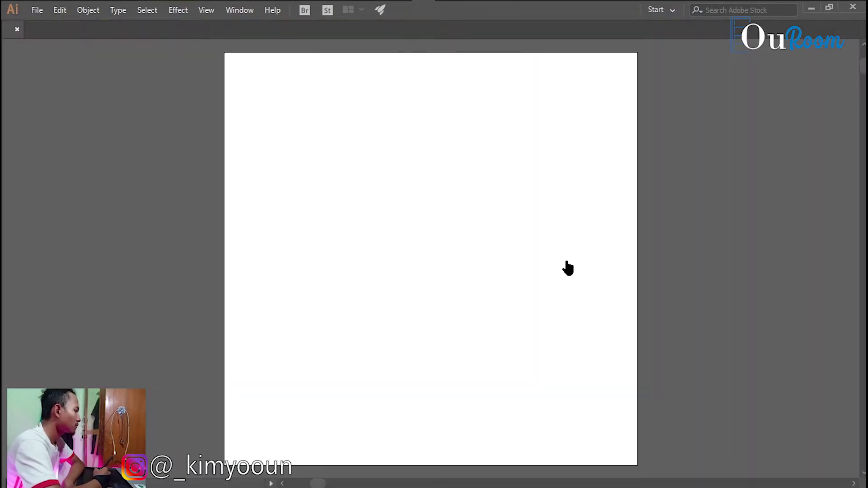
{"action": "left_click", "coordinate": [39, 11]}
{"action": "left_click", "coordinate": [83, 213]}
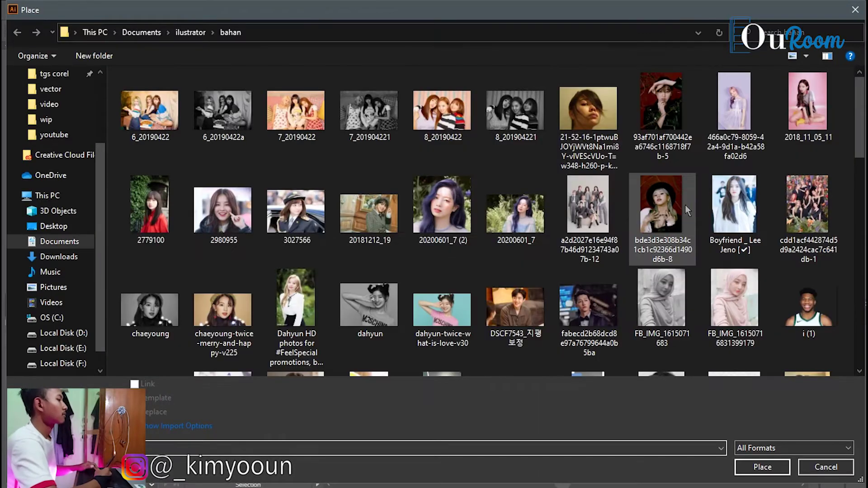
{"action": "left_click", "coordinate": [515, 308]}
{"action": "left_click", "coordinate": [762, 467]}
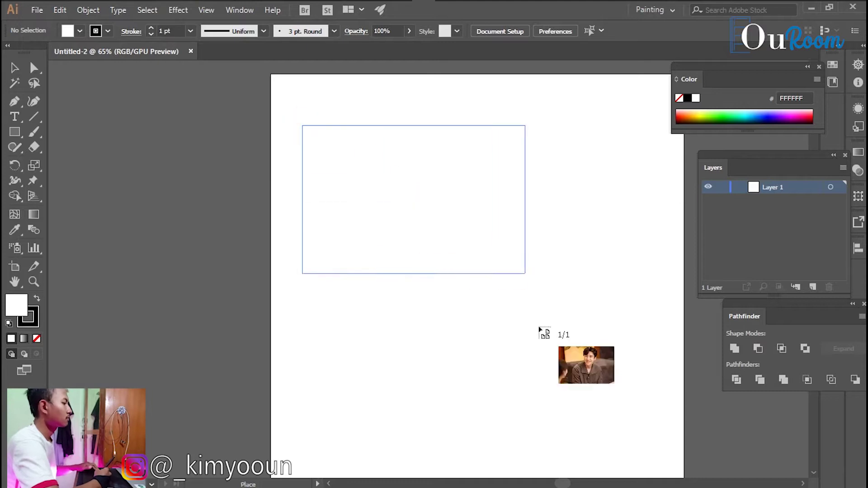
{"action": "left_click_drag", "start_coordinate": [302, 126], "coordinate": [635, 347]}
{"action": "left_click", "coordinate": [722, 187]}
{"action": "left_click", "coordinate": [812, 287]}
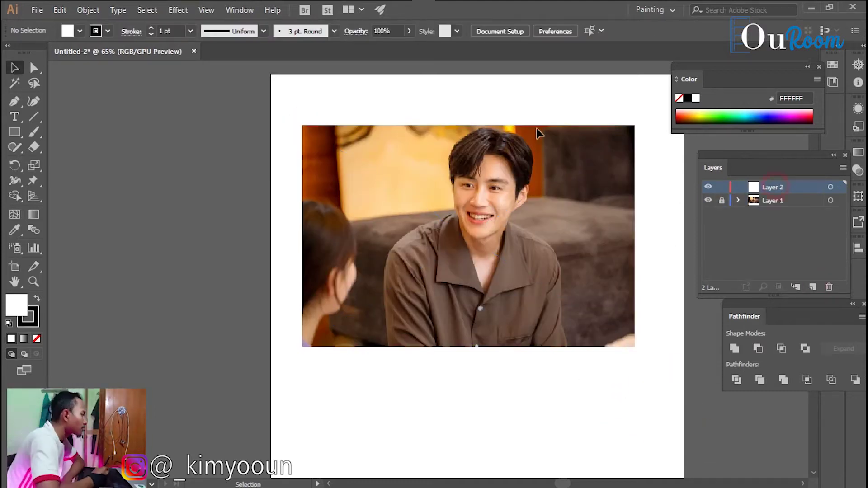
Create a new Calligraphic brush with a 3 pt size set to Pressure
{"action": "left_click", "coordinate": [334, 30]}
{"action": "left_click", "coordinate": [302, 130]}
{"action": "left_click", "coordinate": [404, 339]}
{"action": "left_click", "coordinate": [472, 326]}
{"action": "left_click", "coordinate": [456, 364]}
{"action": "type", "text": "3pt"}
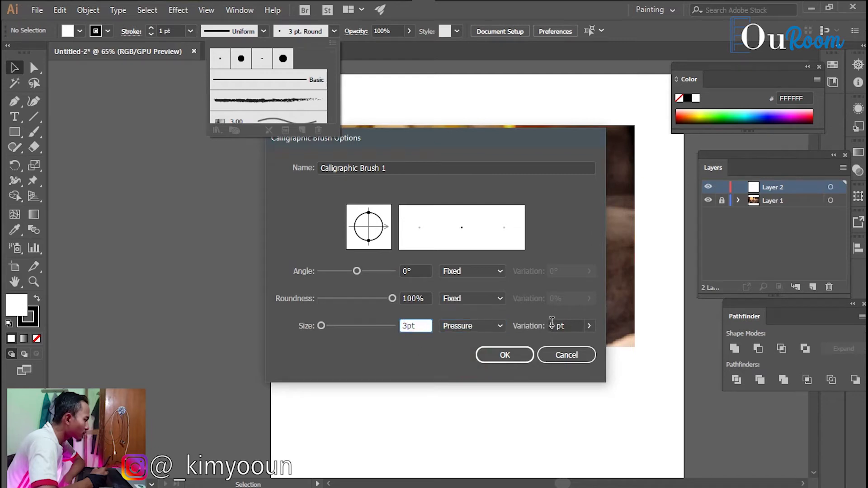
{"action": "key", "text": "Tab"}
{"action": "left_click", "coordinate": [505, 355]}
Test the new brush with a few Paintbrush strokes, then undo them
{"action": "key", "text": "b"}
{"action": "left_click_drag", "start_coordinate": [467, 200], "coordinate": [463, 252]}
{"action": "left_click_drag", "start_coordinate": [538, 140], "coordinate": [541, 206]}
{"action": "mouse_move", "coordinate": [572, 155]}
{"action": "left_mouse_down"}
{"action": "mouse_move", "coordinate": [580, 174]}
{"action": "mouse_move", "coordinate": [442, 216]}
{"action": "mouse_move", "coordinate": [477, 223]}
{"action": "left_mouse_up"}
{"action": "key", "text": "ctrl+z"}
{"action": "key", "text": "ctrl+z"}
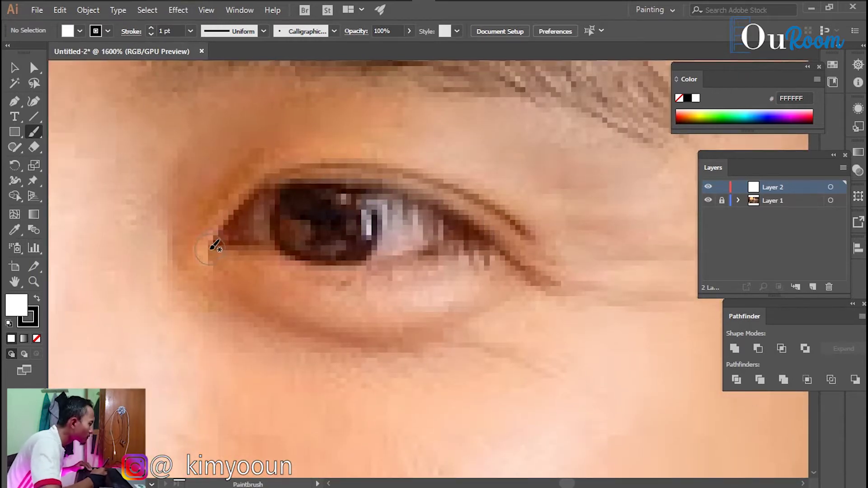
Trace the upper eyelid and the lower lid meeting it, redrawing the first eyelid attempt
{"action": "mouse_move", "coordinate": [277, 189]}
{"action": "left_mouse_down"}
{"action": "mouse_move", "coordinate": [321, 183]}
{"action": "mouse_move", "coordinate": [416, 200]}
{"action": "left_mouse_up"}
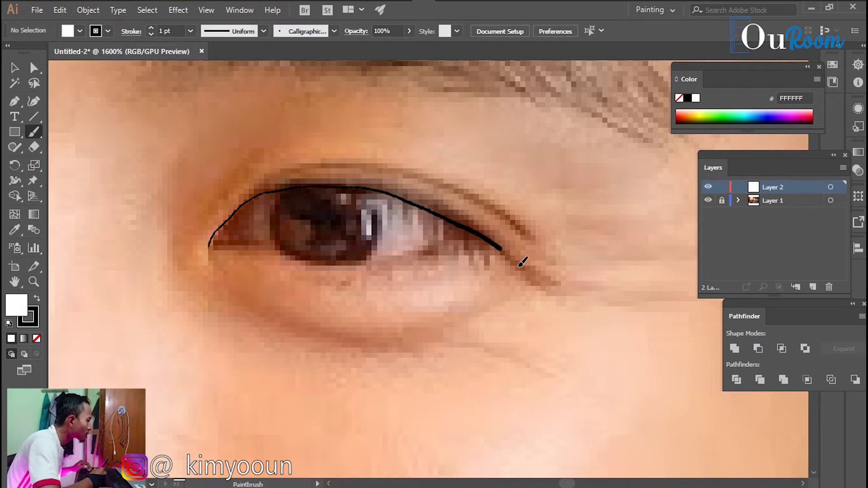
{"action": "left_click_drag", "start_coordinate": [516, 262], "coordinate": [557, 286]}
{"action": "key", "text": "ctrl+z"}
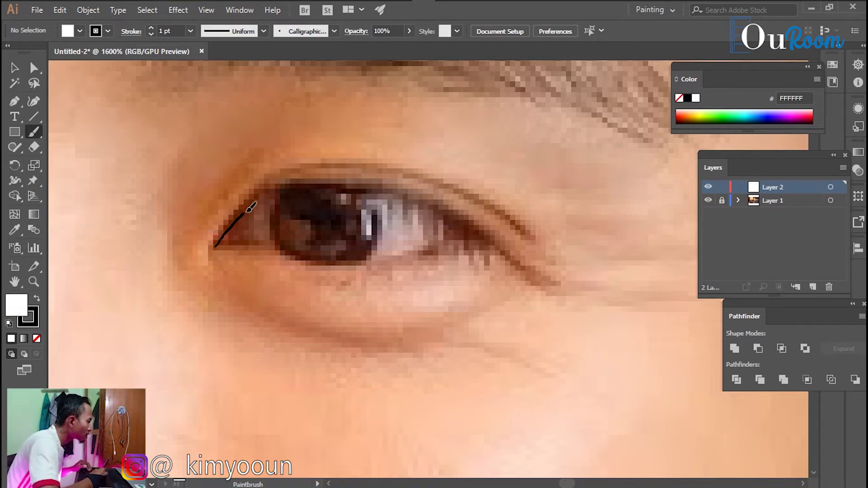
{"action": "mouse_move", "coordinate": [382, 185]}
{"action": "left_mouse_down"}
{"action": "mouse_move", "coordinate": [460, 207]}
{"action": "mouse_move", "coordinate": [545, 280]}
{"action": "left_mouse_up"}
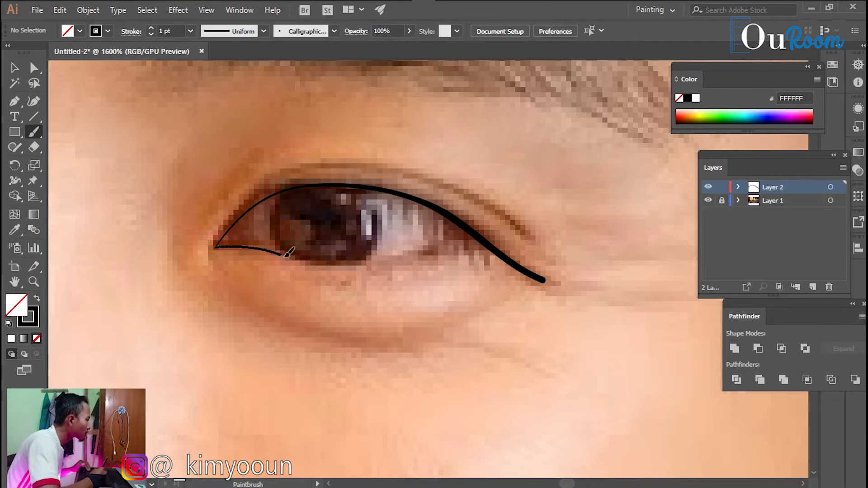
{"action": "left_click_drag", "start_coordinate": [459, 235], "coordinate": [471, 231]}
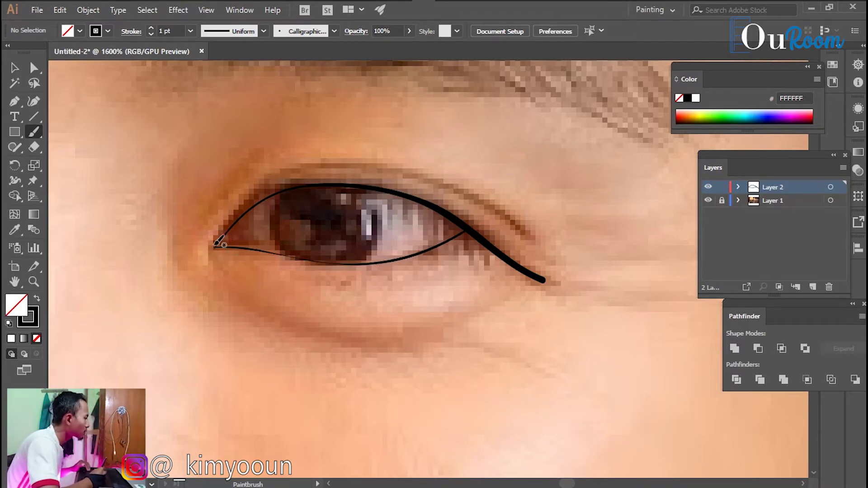
Draw the eyelid crease above the eye and the curve beside the inner corner
{"action": "mouse_move", "coordinate": [212, 254]}
{"action": "left_mouse_down"}
{"action": "mouse_move", "coordinate": [261, 189]}
{"action": "mouse_move", "coordinate": [338, 161]}
{"action": "left_mouse_up"}
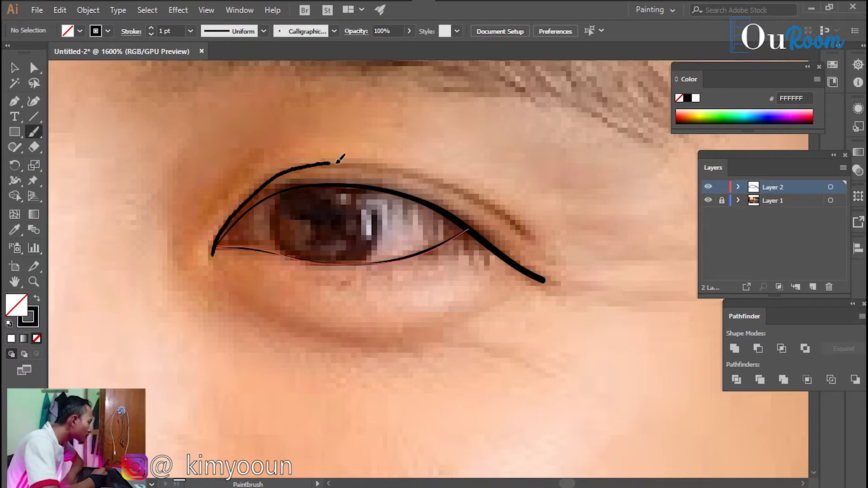
{"action": "left_click_drag", "start_coordinate": [531, 232], "coordinate": [558, 257]}
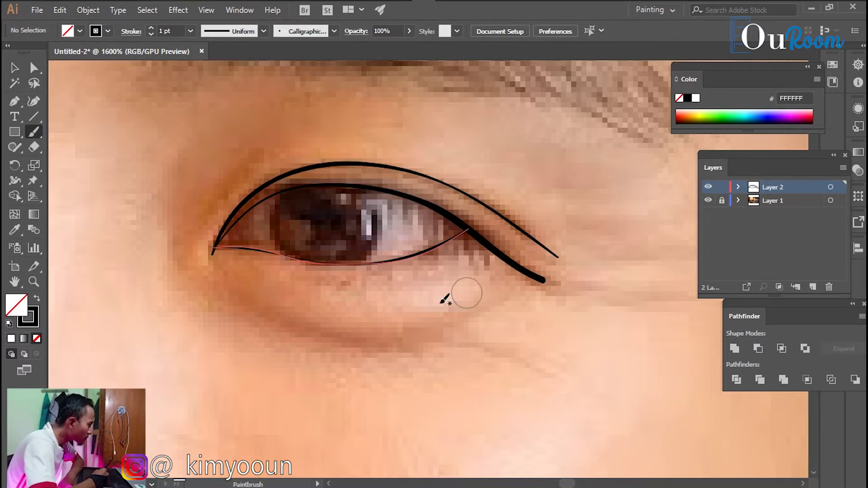
{"action": "key", "text": "ctrl+z"}
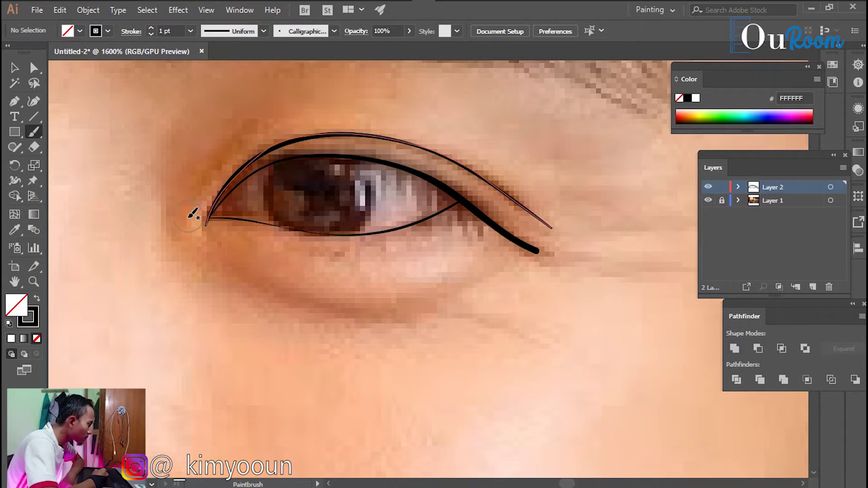
{"action": "key", "text": "ctrl+z"}
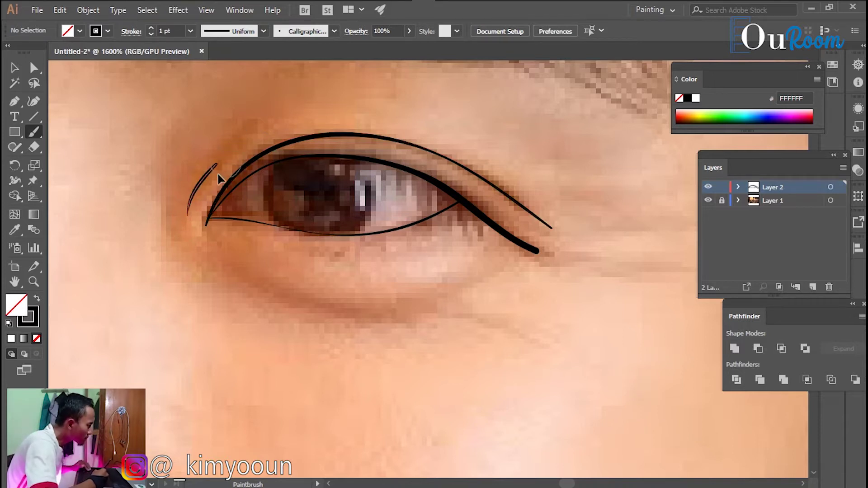
{"action": "left_click_drag", "start_coordinate": [210, 172], "coordinate": [256, 128]}
{"action": "key", "text": "ctrl+z"}
{"action": "left_click_drag", "start_coordinate": [185, 213], "coordinate": [258, 125]}
Draw the under-eye curve and two wrinkle lines at the outer eye corner
{"action": "scroll", "coordinate": [310, 131], "scroll_direction": "down", "scroll_amount": 1}
{"action": "scroll", "coordinate": [310, 131], "scroll_direction": "right", "scroll_amount": 1}
{"action": "mouse_move", "coordinate": [190, 244]}
{"action": "left_mouse_down"}
{"action": "mouse_move", "coordinate": [253, 272]}
{"action": "mouse_move", "coordinate": [390, 270]}
{"action": "left_mouse_up"}
{"action": "scroll", "coordinate": [488, 219], "scroll_direction": "down", "scroll_amount": 2}
{"action": "scroll", "coordinate": [438, 184], "scroll_direction": "up", "scroll_amount": 2}
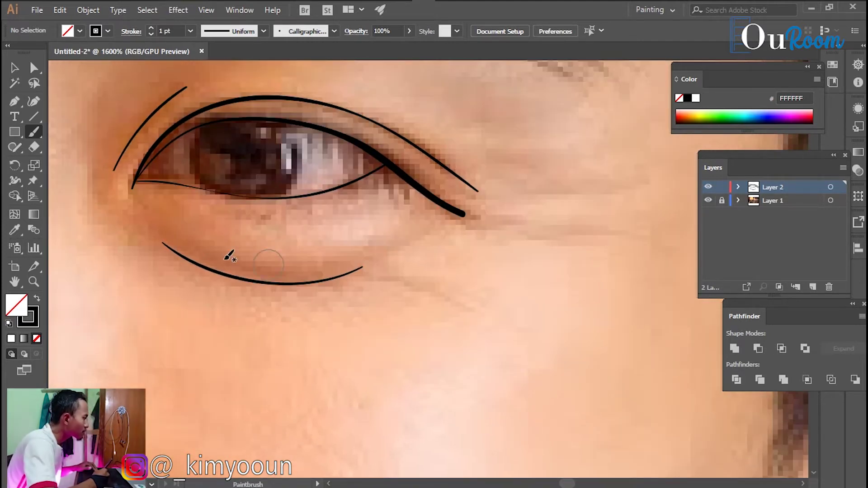
{"action": "scroll", "coordinate": [294, 251], "scroll_direction": "up", "scroll_amount": 1}
{"action": "scroll", "coordinate": [317, 258], "scroll_direction": "right", "scroll_amount": 3}
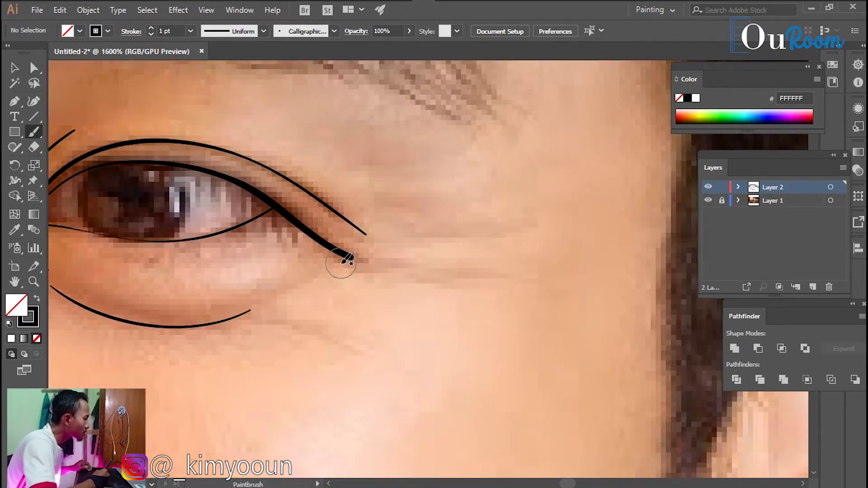
{"action": "left_click_drag", "start_coordinate": [349, 261], "coordinate": [445, 282]}
{"action": "key", "text": "ctrl+z"}
{"action": "key", "text": "ctrl+z"}
{"action": "left_click_drag", "start_coordinate": [396, 271], "coordinate": [451, 280]}
{"action": "left_click_drag", "start_coordinate": [404, 234], "coordinate": [471, 233]}
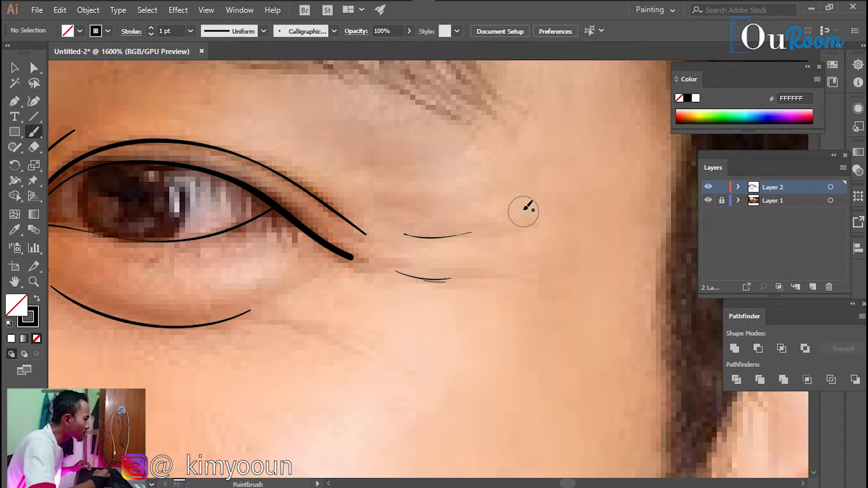
Trace the iris outline, discarding a stray inner-corner curve
{"action": "scroll", "coordinate": [438, 208], "scroll_direction": "down", "scroll_amount": 3}
{"action": "scroll", "coordinate": [497, 317], "scroll_direction": "down", "scroll_amount": 2}
{"action": "scroll", "coordinate": [466, 285], "scroll_direction": "down", "scroll_amount": 2}
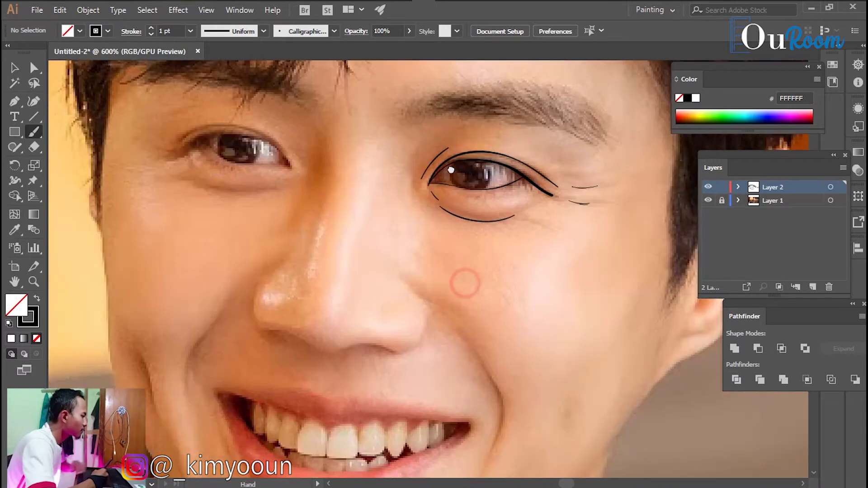
{"action": "scroll", "coordinate": [379, 188], "scroll_direction": "up", "scroll_amount": 5}
{"action": "left_click_drag", "start_coordinate": [337, 173], "coordinate": [364, 224]}
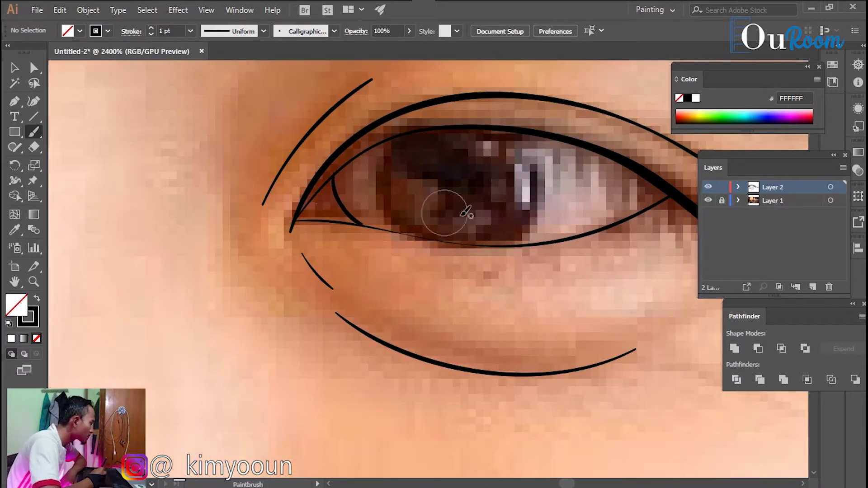
{"action": "scroll", "coordinate": [446, 204], "scroll_direction": "up", "scroll_amount": 1}
{"action": "key", "text": "ctrl+z"}
{"action": "left_click", "coordinate": [332, 130], "text": "ctrl"}
{"action": "left_click_drag", "start_coordinate": [328, 213], "coordinate": [340, 229]}
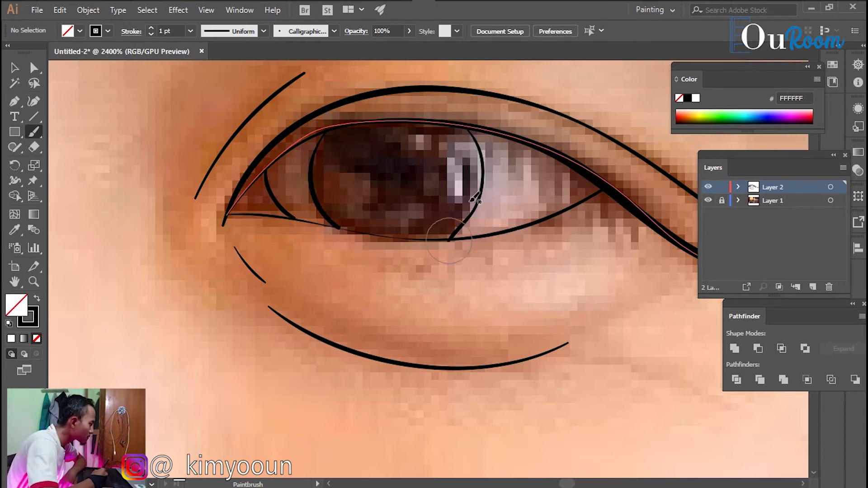
{"action": "scroll", "coordinate": [471, 203], "scroll_direction": "right", "scroll_amount": 2}
{"action": "key", "text": "ctrl+minus"}
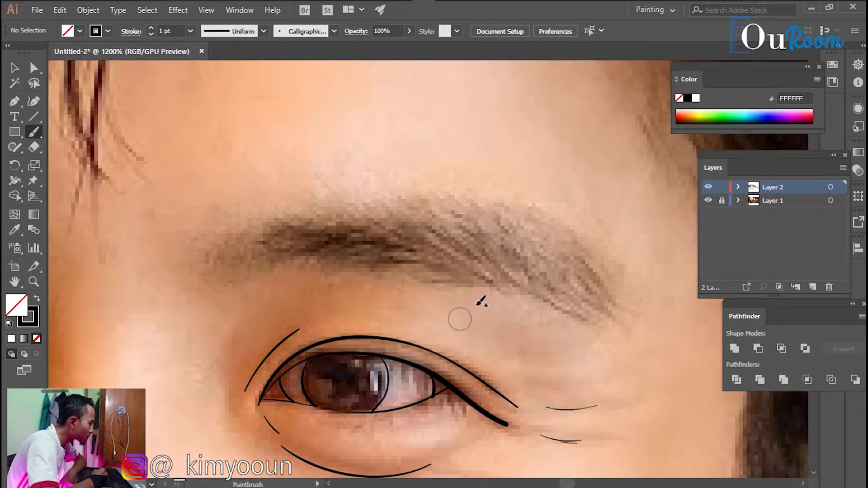
Draw overlapping hair strokes along the eyebrow from its inner end to the tail
{"action": "scroll", "coordinate": [446, 330], "scroll_direction": "right", "scroll_amount": 1}
{"action": "left_click_drag", "start_coordinate": [197, 197], "coordinate": [176, 247]}
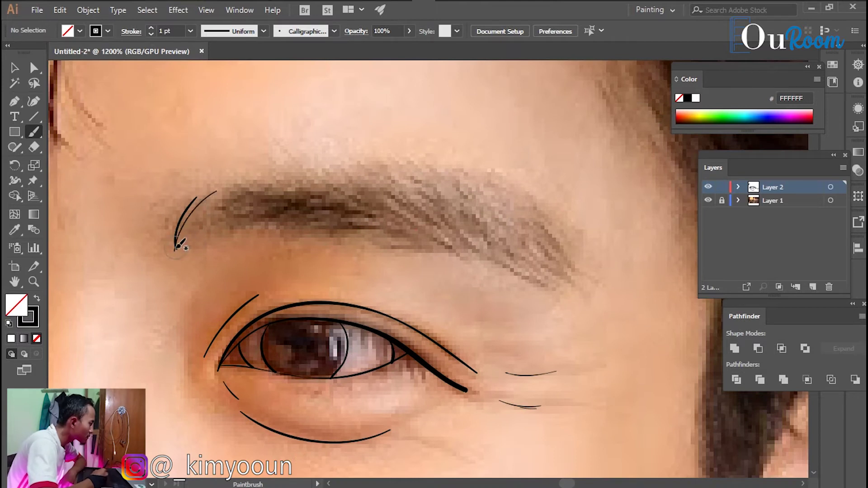
{"action": "mouse_move", "coordinate": [247, 192]}
{"action": "left_mouse_down"}
{"action": "mouse_move", "coordinate": [178, 248]}
{"action": "mouse_move", "coordinate": [188, 246]}
{"action": "left_mouse_up"}
{"action": "left_click_drag", "start_coordinate": [344, 181], "coordinate": [201, 241]}
{"action": "mouse_move", "coordinate": [373, 182]}
{"action": "left_mouse_down"}
{"action": "mouse_move", "coordinate": [216, 236]}
{"action": "mouse_move", "coordinate": [394, 190]}
{"action": "left_mouse_up"}
{"action": "left_click_drag", "start_coordinate": [208, 240], "coordinate": [452, 190]}
{"action": "left_click_drag", "start_coordinate": [253, 233], "coordinate": [489, 201]}
{"action": "mouse_move", "coordinate": [285, 231]}
{"action": "left_mouse_down"}
{"action": "mouse_move", "coordinate": [380, 216]}
{"action": "mouse_move", "coordinate": [511, 237]}
{"action": "mouse_move", "coordinate": [527, 269]}
{"action": "left_mouse_up"}
{"action": "mouse_move", "coordinate": [321, 235]}
{"action": "left_mouse_down"}
{"action": "mouse_move", "coordinate": [545, 285]}
{"action": "mouse_move", "coordinate": [559, 270]}
{"action": "left_mouse_up"}
{"action": "left_click_drag", "start_coordinate": [343, 221], "coordinate": [550, 284]}
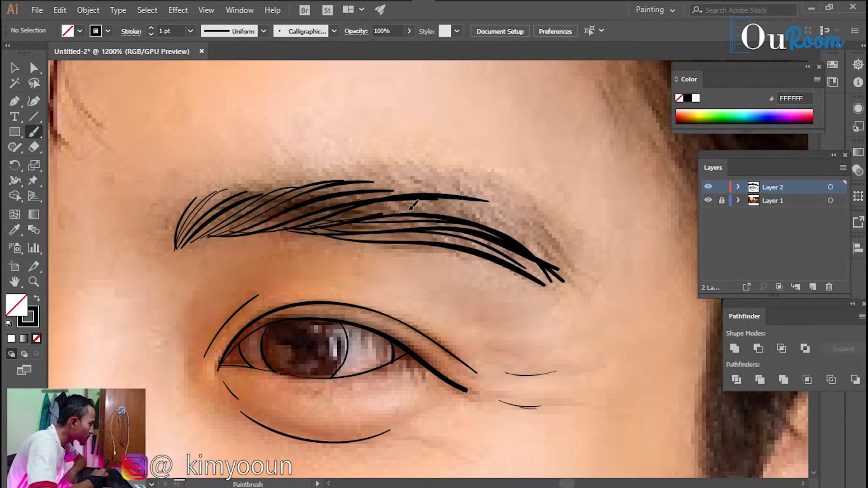
{"action": "left_click_drag", "start_coordinate": [294, 226], "coordinate": [579, 284]}
Thicken the eyebrow with more hairs along its top, middle and lower edge
{"action": "left_click_drag", "start_coordinate": [204, 232], "coordinate": [373, 170]}
{"action": "mouse_move", "coordinate": [233, 231]}
{"action": "left_mouse_down"}
{"action": "mouse_move", "coordinate": [357, 174]}
{"action": "mouse_move", "coordinate": [339, 182]}
{"action": "left_mouse_up"}
{"action": "mouse_move", "coordinate": [276, 215]}
{"action": "left_mouse_down"}
{"action": "mouse_move", "coordinate": [462, 183]}
{"action": "mouse_move", "coordinate": [392, 194]}
{"action": "left_mouse_up"}
{"action": "mouse_move", "coordinate": [344, 221]}
{"action": "left_mouse_down"}
{"action": "mouse_move", "coordinate": [524, 190]}
{"action": "mouse_move", "coordinate": [572, 260]}
{"action": "left_mouse_up"}
{"action": "mouse_move", "coordinate": [364, 208]}
{"action": "left_mouse_down"}
{"action": "mouse_move", "coordinate": [586, 284]}
{"action": "mouse_move", "coordinate": [565, 292]}
{"action": "left_mouse_up"}
{"action": "left_click_drag", "start_coordinate": [299, 216], "coordinate": [550, 208]}
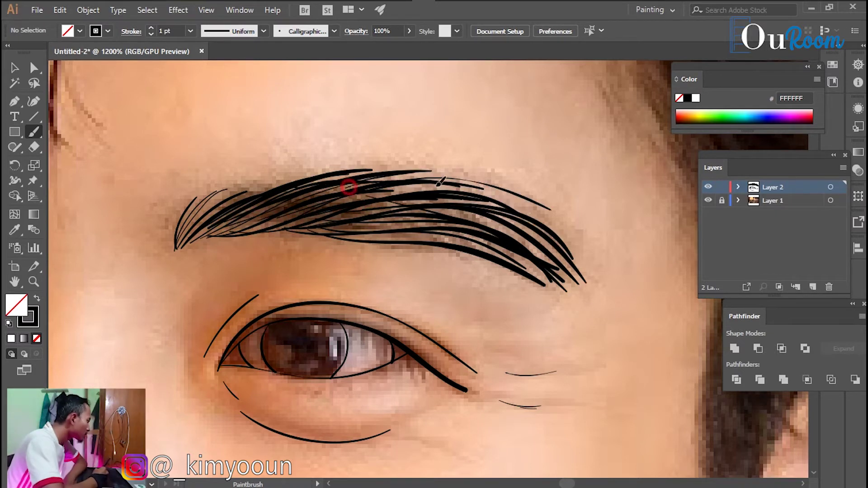
{"action": "left_click_drag", "start_coordinate": [332, 201], "coordinate": [556, 233]}
{"action": "left_click_drag", "start_coordinate": [312, 224], "coordinate": [577, 285]}
{"action": "left_click_drag", "start_coordinate": [526, 258], "coordinate": [312, 179]}
{"action": "left_click_drag", "start_coordinate": [217, 226], "coordinate": [319, 197]}
{"action": "left_click_drag", "start_coordinate": [255, 219], "coordinate": [373, 187]}
{"action": "left_click_drag", "start_coordinate": [244, 233], "coordinate": [411, 195]}
{"action": "left_click_drag", "start_coordinate": [289, 232], "coordinate": [466, 235]}
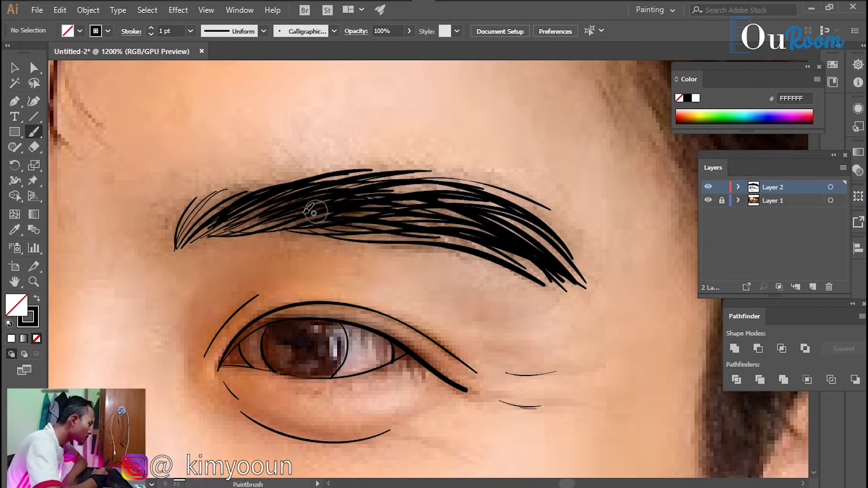
{"action": "scroll", "coordinate": [523, 252], "scroll_direction": "down", "scroll_amount": 3}
{"action": "scroll", "coordinate": [503, 240], "scroll_direction": "left", "scroll_amount": 2}
{"action": "key", "text": "ctrl+minus"}
{"action": "key", "text": "ctrl+minus"}
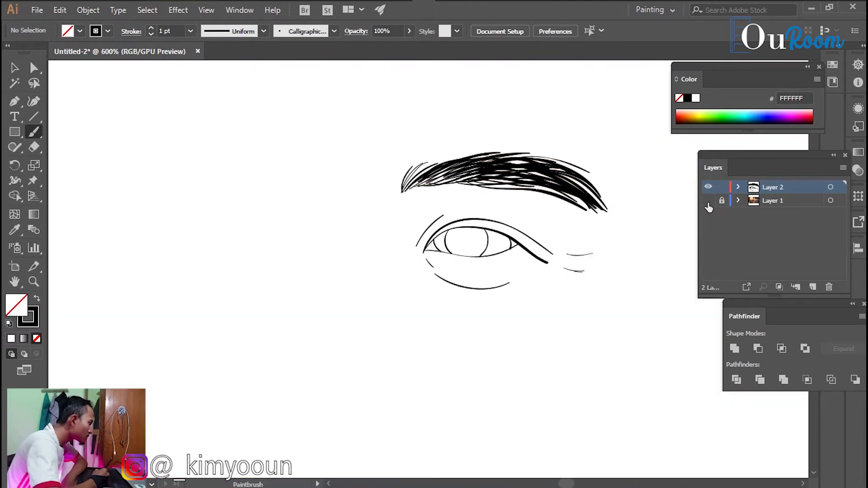
Zoom in on the second eye and trace its upper and lower lids and iris edge
{"action": "left_click_drag", "start_coordinate": [351, 286], "coordinate": [365, 276]}
{"action": "key", "text": "ctrl+plus"}
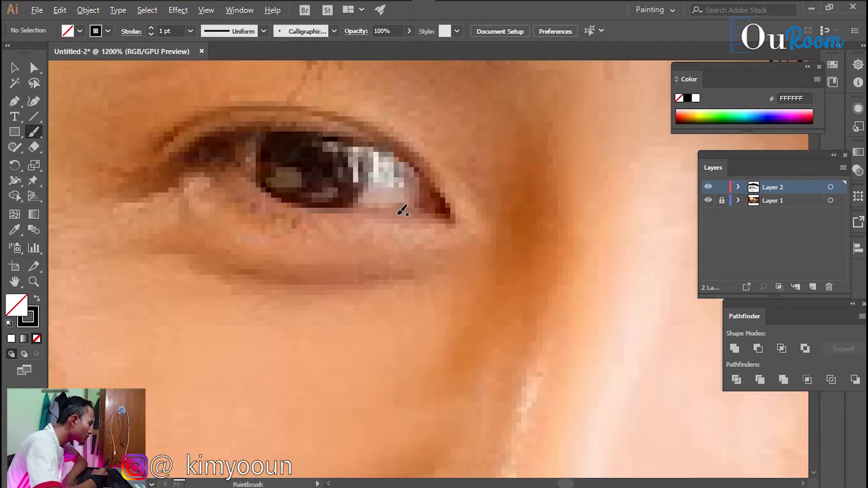
{"action": "key", "text": "ctrl+plus"}
{"action": "key", "text": "ctrl+plus"}
{"action": "mouse_move", "coordinate": [127, 234]}
{"action": "left_mouse_down"}
{"action": "mouse_move", "coordinate": [176, 209]}
{"action": "mouse_move", "coordinate": [540, 334]}
{"action": "left_mouse_up"}
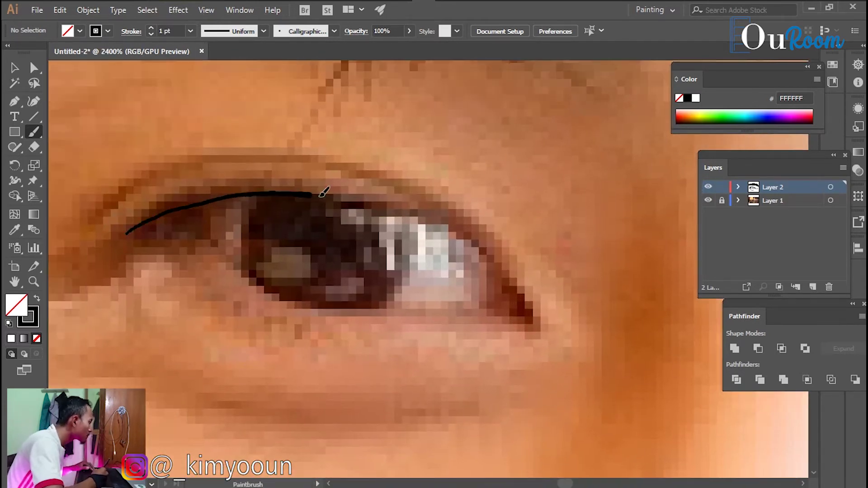
{"action": "left_click_drag", "start_coordinate": [141, 224], "coordinate": [540, 334]}
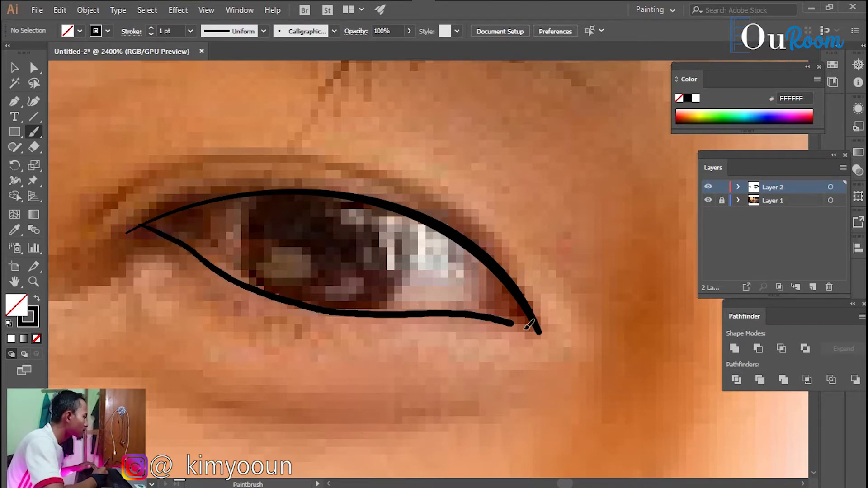
{"action": "left_click_drag", "start_coordinate": [242, 195], "coordinate": [247, 261]}
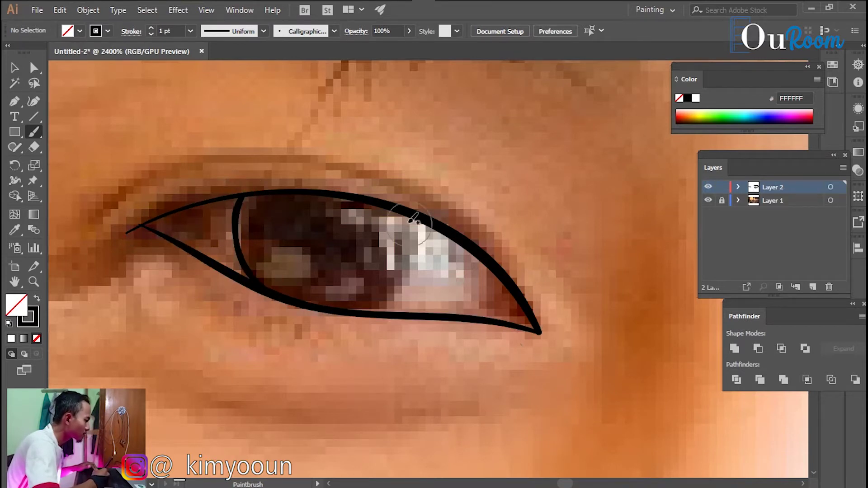
{"action": "left_click_drag", "start_coordinate": [413, 219], "coordinate": [373, 311]}
{"action": "left_click_drag", "start_coordinate": [497, 285], "coordinate": [475, 316]}
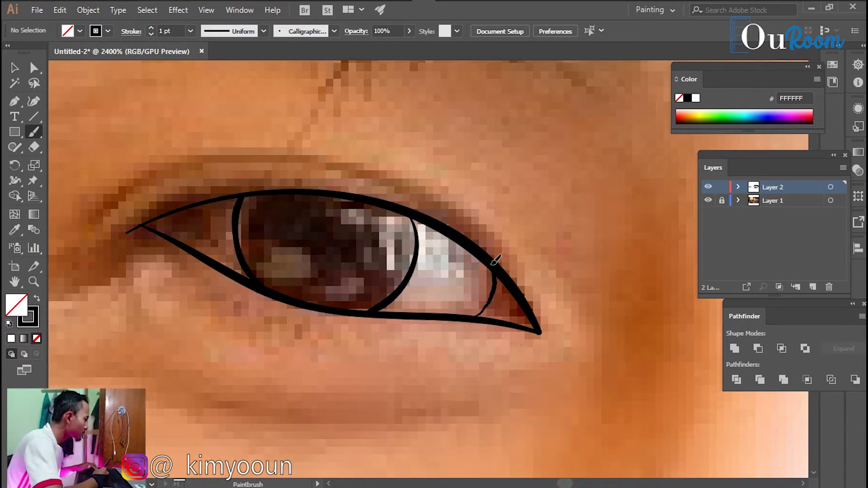
Draw the second eye's upper eyelid line and the crease above it
{"action": "scroll", "coordinate": [285, 280], "scroll_direction": "down", "scroll_amount": 2}
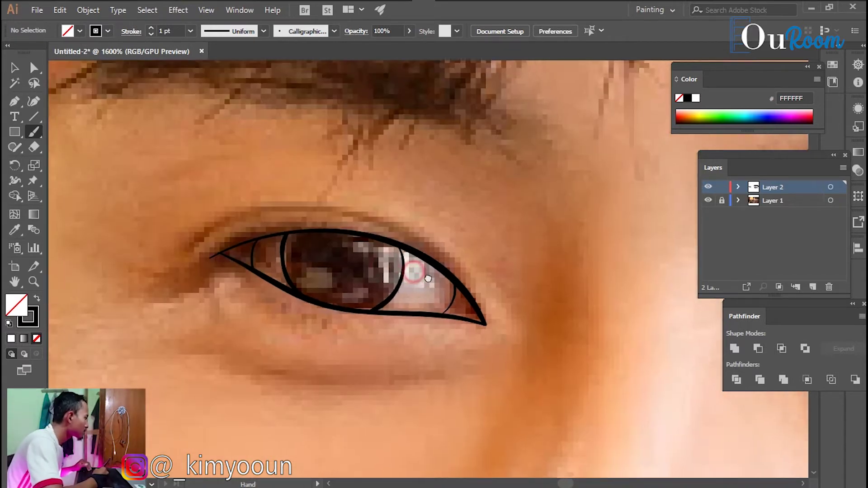
{"action": "scroll", "coordinate": [258, 217], "scroll_direction": "up", "scroll_amount": 3}
{"action": "left_click_drag", "start_coordinate": [96, 288], "coordinate": [319, 194]}
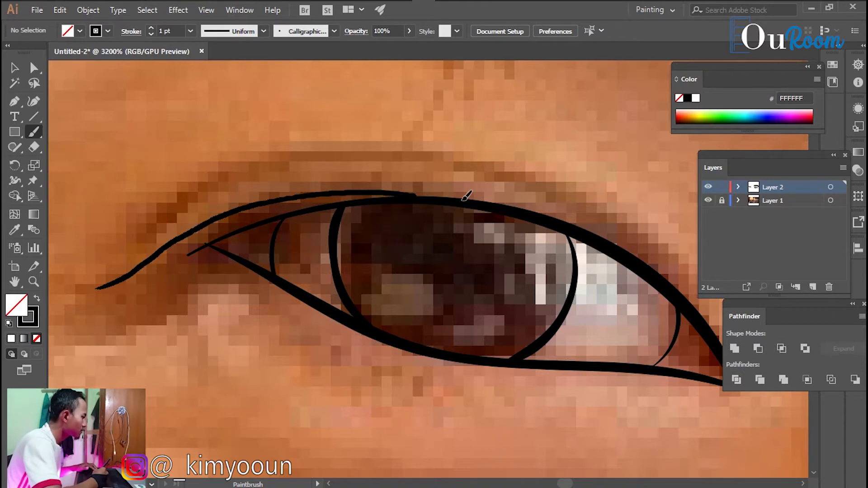
{"action": "scroll", "coordinate": [167, 194], "scroll_direction": "right", "scroll_amount": 2}
{"action": "mouse_move", "coordinate": [63, 226]}
{"action": "left_mouse_down"}
{"action": "mouse_move", "coordinate": [172, 171]}
{"action": "mouse_move", "coordinate": [675, 349]}
{"action": "left_mouse_up"}
{"action": "scroll", "coordinate": [640, 236], "scroll_direction": "down", "scroll_amount": 1}
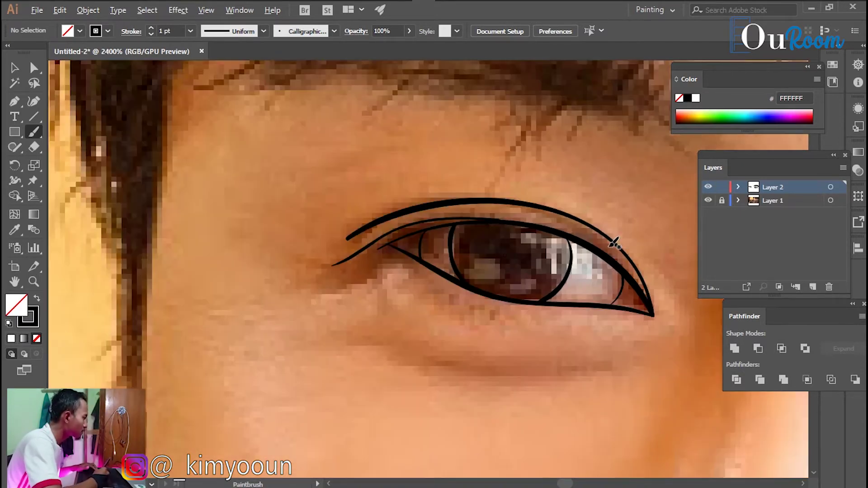
{"action": "scroll", "coordinate": [285, 226], "scroll_direction": "up", "scroll_amount": 1}
{"action": "left_click_drag", "start_coordinate": [175, 216], "coordinate": [271, 141]}
{"action": "scroll", "coordinate": [353, 132], "scroll_direction": "right", "scroll_amount": 2}
{"action": "key", "text": "ctrl+z"}
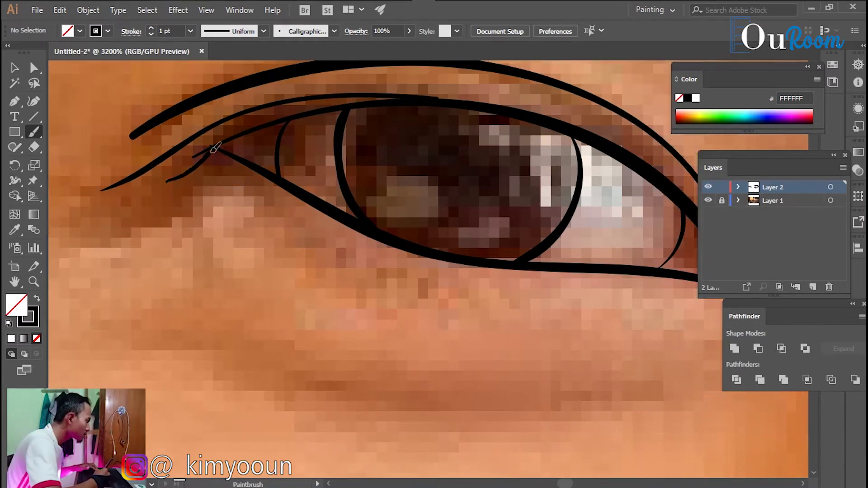
Trace the second eye's lower eyelid line and a short curve by the outer corner
{"action": "scroll", "coordinate": [409, 233], "scroll_direction": "down", "scroll_amount": 2}
{"action": "scroll", "coordinate": [409, 233], "scroll_direction": "right", "scroll_amount": 3}
{"action": "left_click_drag", "start_coordinate": [192, 307], "coordinate": [450, 344]}
{"action": "scroll", "coordinate": [476, 337], "scroll_direction": "down", "scroll_amount": 2}
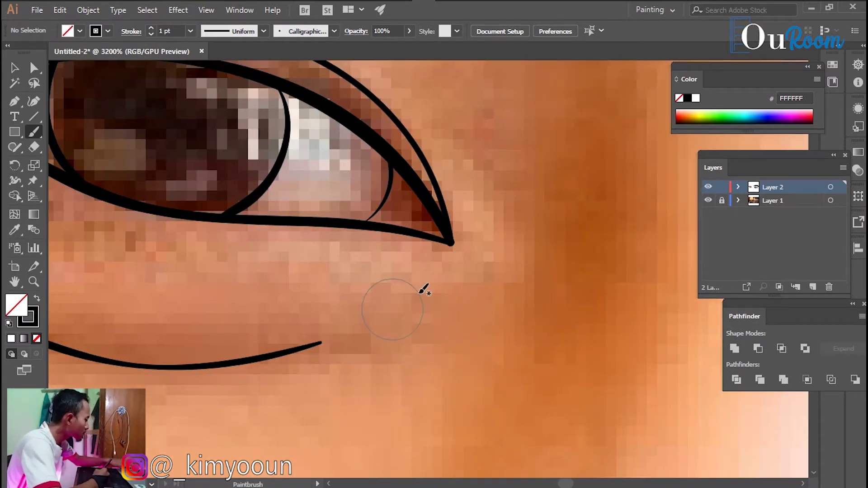
{"action": "scroll", "coordinate": [384, 306], "scroll_direction": "down", "scroll_amount": 1}
{"action": "left_click_drag", "start_coordinate": [378, 244], "coordinate": [409, 294]}
Redo the last under-eye stroke as a short stroke left of the under-eye line
{"action": "scroll", "coordinate": [415, 322], "scroll_direction": "down", "scroll_amount": 1}
{"action": "scroll", "coordinate": [379, 342], "scroll_direction": "down", "scroll_amount": 5}
{"action": "scroll", "coordinate": [379, 343], "scroll_direction": "left", "scroll_amount": 3}
{"action": "scroll", "coordinate": [271, 176], "scroll_direction": "up", "scroll_amount": 2}
{"action": "key", "text": "ctrl+z"}
{"action": "left_click_drag", "start_coordinate": [172, 154], "coordinate": [209, 152]}
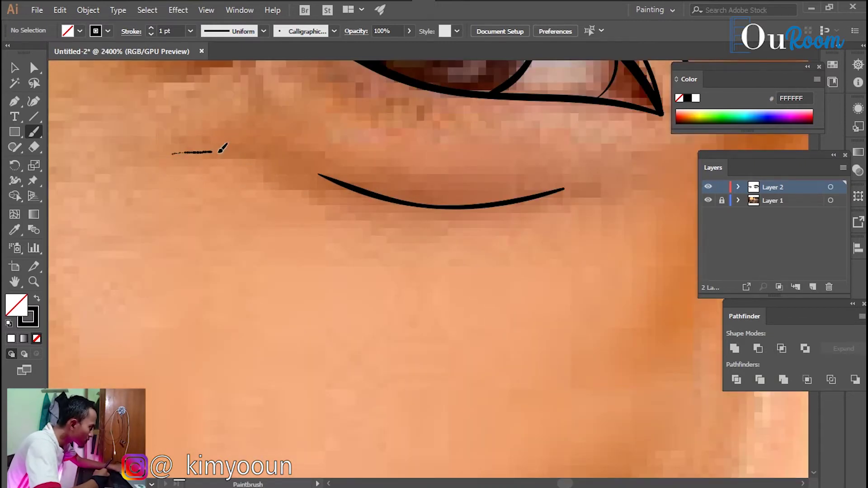
{"action": "scroll", "coordinate": [404, 211], "scroll_direction": "down", "scroll_amount": 3}
{"action": "scroll", "coordinate": [421, 314], "scroll_direction": "right", "scroll_amount": 2}
{"action": "scroll", "coordinate": [242, 149], "scroll_direction": "down", "scroll_amount": 1}
{"action": "scroll", "coordinate": [242, 149], "scroll_direction": "right", "scroll_amount": 1}
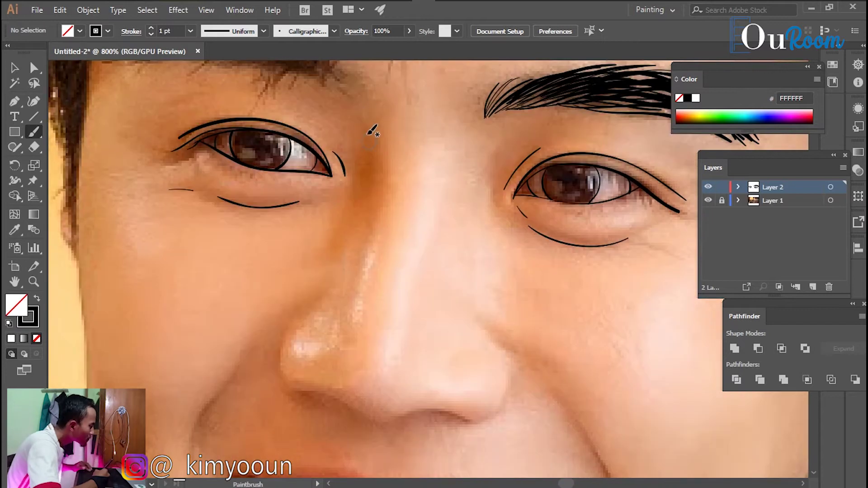
Draw a line down the nose side and trace the leaf-shaped left nostril
{"action": "left_click_drag", "start_coordinate": [374, 128], "coordinate": [375, 226]}
{"action": "scroll", "coordinate": [364, 243], "scroll_direction": "down", "scroll_amount": 3}
{"action": "scroll", "coordinate": [361, 190], "scroll_direction": "up", "scroll_amount": 1}
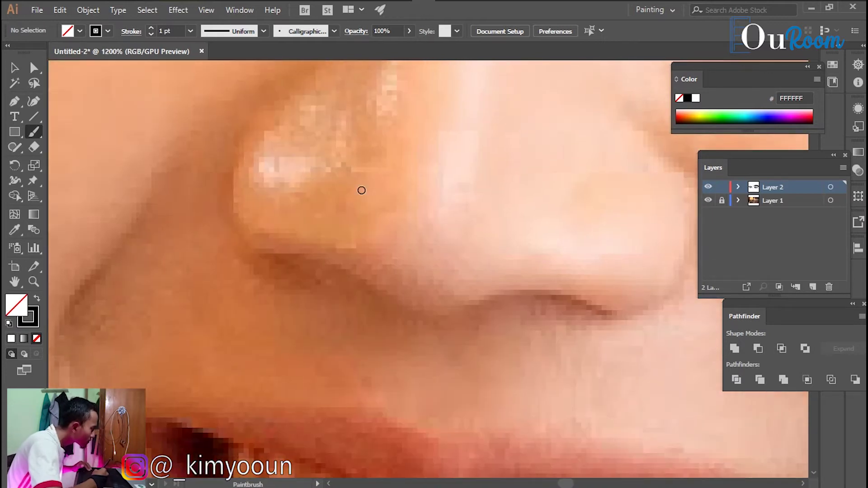
{"action": "left_click_drag", "start_coordinate": [330, 259], "coordinate": [380, 301]}
{"action": "mouse_move", "coordinate": [270, 248]}
{"action": "left_mouse_down"}
{"action": "mouse_move", "coordinate": [329, 291]}
{"action": "mouse_move", "coordinate": [382, 293]}
{"action": "left_mouse_up"}
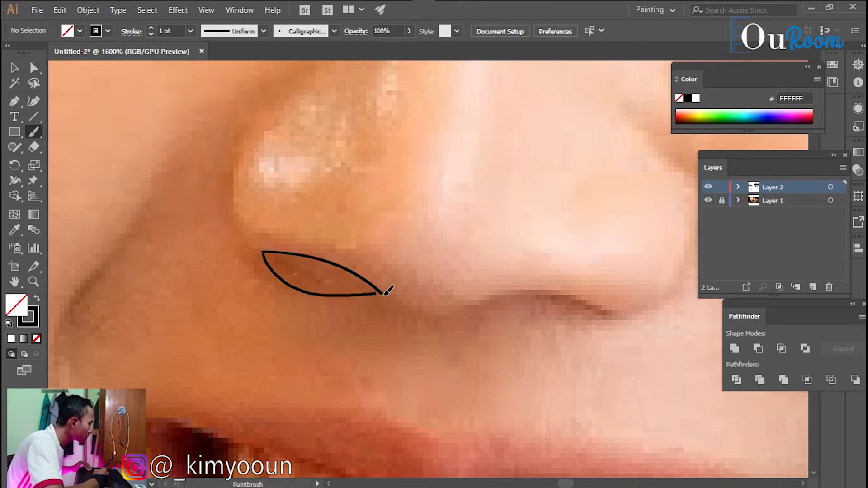
Trace the right nostril and the curve under the nose tip
{"action": "scroll", "coordinate": [436, 283], "scroll_direction": "down", "scroll_amount": 1}
{"action": "scroll", "coordinate": [435, 283], "scroll_direction": "right", "scroll_amount": 1}
{"action": "mouse_move", "coordinate": [559, 275]}
{"action": "left_mouse_down"}
{"action": "mouse_move", "coordinate": [416, 252]}
{"action": "mouse_move", "coordinate": [471, 256]}
{"action": "left_mouse_up"}
{"action": "left_click_drag", "start_coordinate": [410, 260], "coordinate": [420, 256]}
{"action": "left_click_drag", "start_coordinate": [529, 278], "coordinate": [560, 274]}
{"action": "left_click_drag", "start_coordinate": [307, 258], "coordinate": [414, 271]}
Draw the left side of the nose, redoing the misplaced first stroke
{"action": "mouse_move", "coordinate": [514, 251]}
{"action": "left_mouse_down"}
{"action": "mouse_move", "coordinate": [464, 283]}
{"action": "mouse_move", "coordinate": [356, 325]}
{"action": "mouse_move", "coordinate": [438, 228]}
{"action": "mouse_move", "coordinate": [368, 120]}
{"action": "mouse_move", "coordinate": [633, 168]}
{"action": "left_mouse_up"}
{"action": "left_click_drag", "start_coordinate": [246, 317], "coordinate": [265, 152]}
{"action": "key", "text": "ctrl+z"}
{"action": "left_click_drag", "start_coordinate": [251, 326], "coordinate": [288, 141]}
Trace the cheek fold beside the nose and extend it downward
{"action": "left_click_drag", "start_coordinate": [440, 192], "coordinate": [415, 269]}
{"action": "scroll", "coordinate": [415, 268], "scroll_direction": "down", "scroll_amount": 1}
{"action": "scroll", "coordinate": [403, 194], "scroll_direction": "down", "scroll_amount": 2}
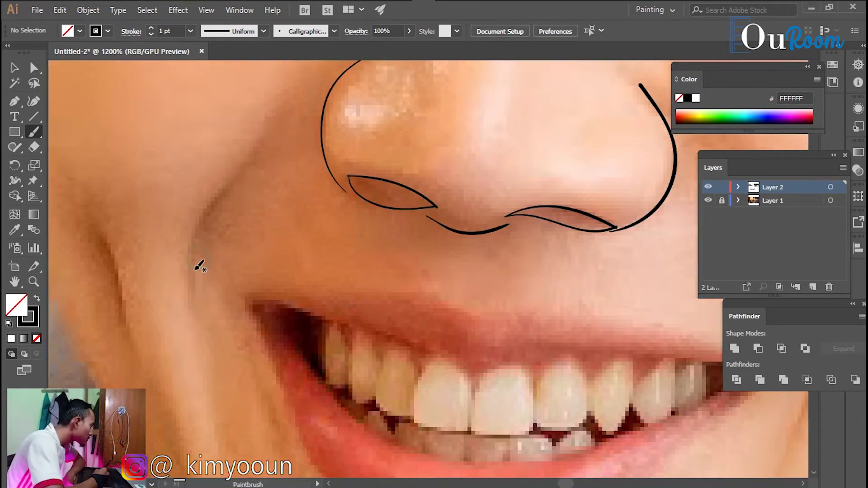
{"action": "left_click_drag", "start_coordinate": [187, 261], "coordinate": [258, 145]}
{"action": "scroll", "coordinate": [356, 221], "scroll_direction": "right", "scroll_amount": 8}
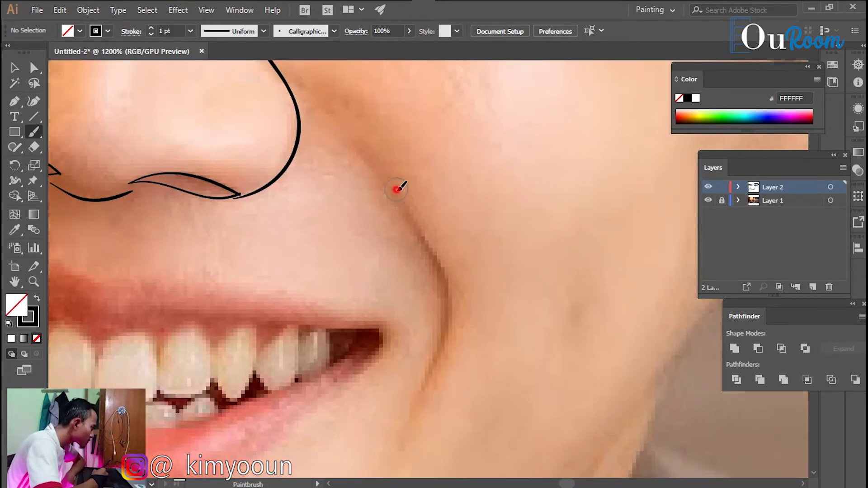
{"action": "left_click_drag", "start_coordinate": [447, 293], "coordinate": [441, 369]}
Trace the top edge of the teeth and the lower lip from the left to the right mouth corner
{"action": "scroll", "coordinate": [520, 181], "scroll_direction": "left", "scroll_amount": 10}
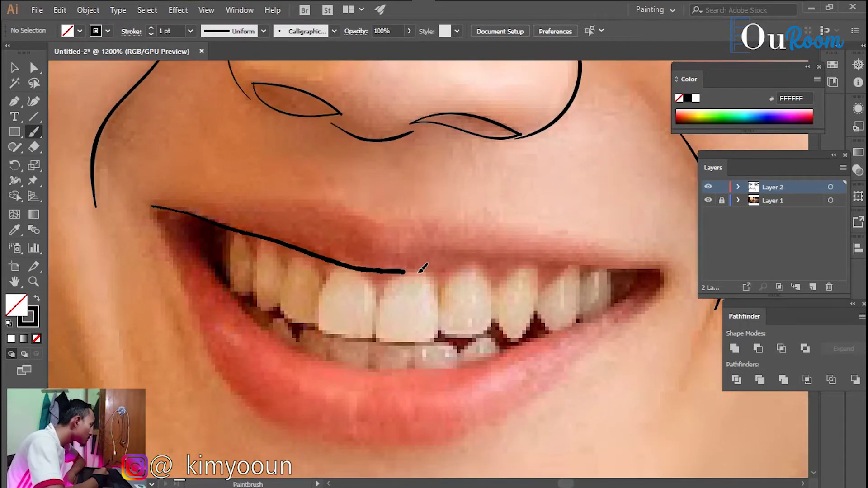
{"action": "left_click_drag", "start_coordinate": [646, 270], "coordinate": [665, 270]}
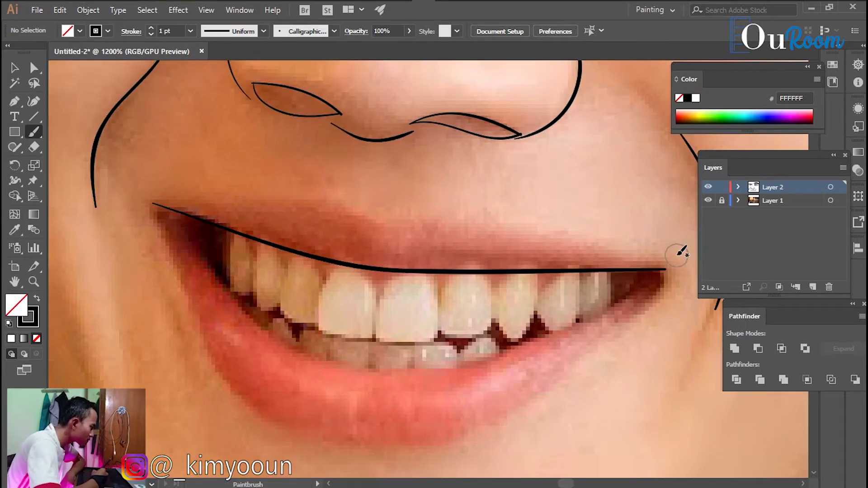
{"action": "left_click_drag", "start_coordinate": [264, 319], "coordinate": [320, 353]}
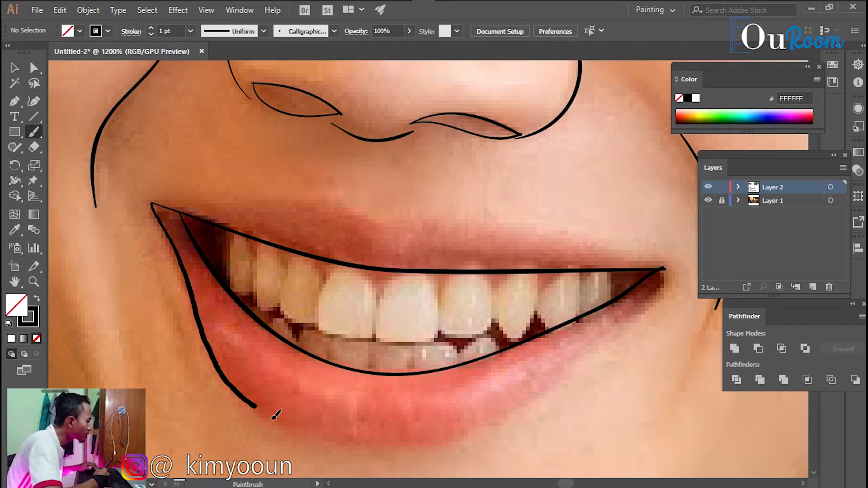
{"action": "left_click_drag", "start_coordinate": [449, 436], "coordinate": [546, 392]}
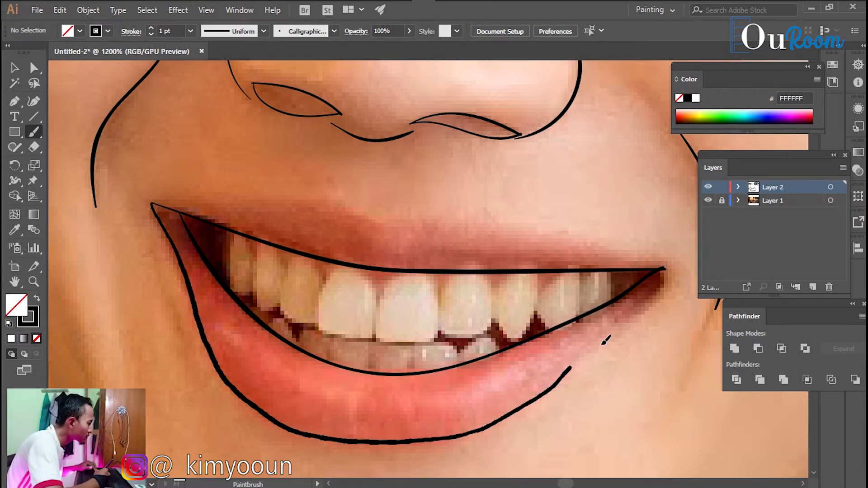
{"action": "left_click_drag", "start_coordinate": [599, 346], "coordinate": [641, 302]}
{"action": "left_click_drag", "start_coordinate": [667, 263], "coordinate": [664, 267]}
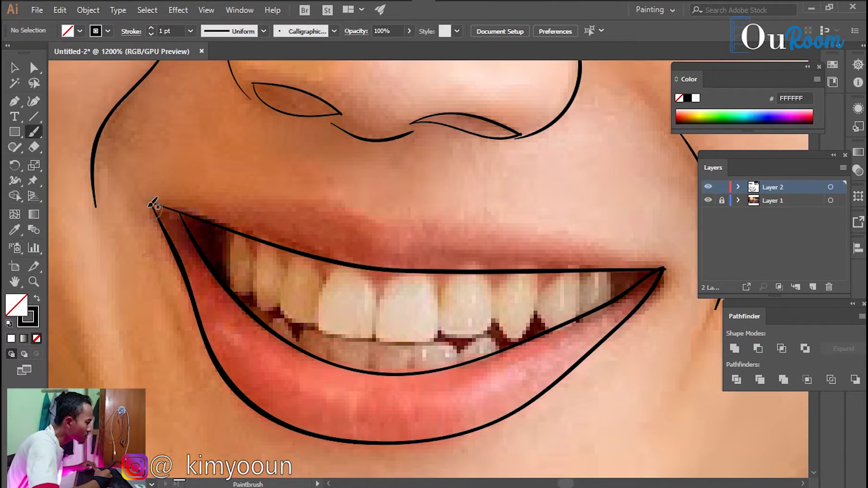
Outline the upper lip from corner to corner, undoing and redrawing the first attempt zoomed in
{"action": "left_click_drag", "start_coordinate": [151, 203], "coordinate": [228, 200]}
{"action": "left_click_drag", "start_coordinate": [321, 203], "coordinate": [373, 216]}
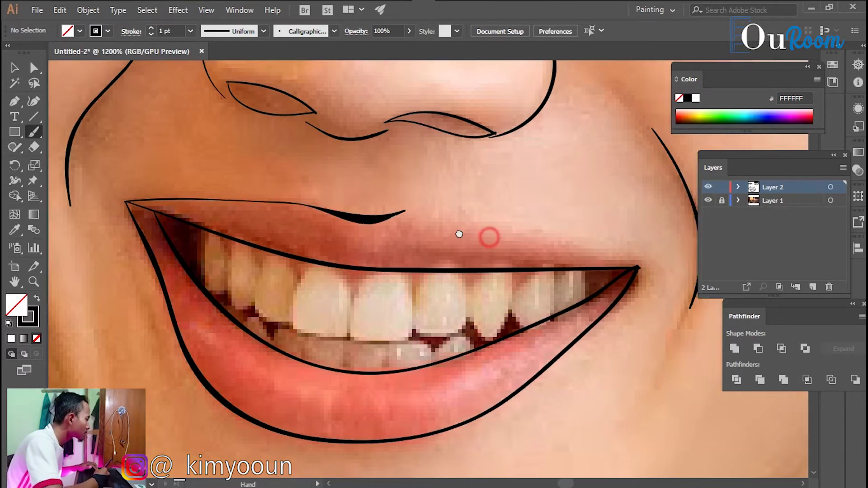
{"action": "key", "text": "ctrl+z"}
{"action": "key", "text": "ctrl+plus"}
{"action": "left_click_drag", "start_coordinate": [312, 219], "coordinate": [330, 229]}
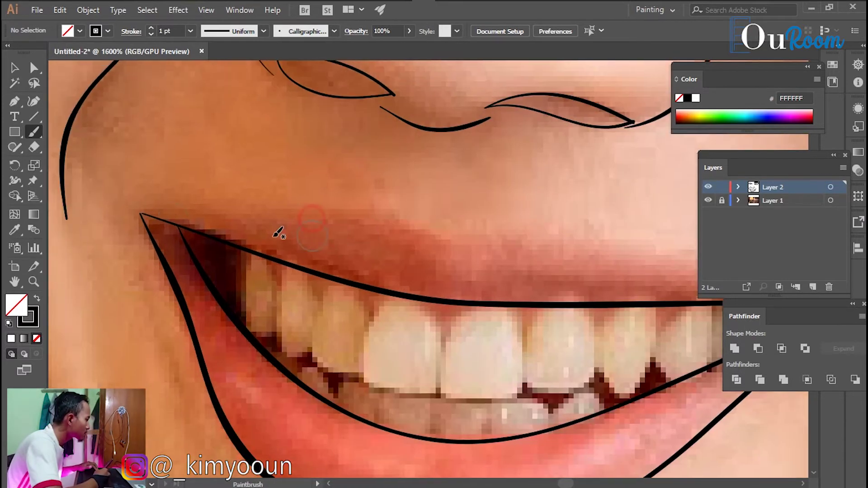
{"action": "left_click_drag", "start_coordinate": [237, 203], "coordinate": [375, 204]}
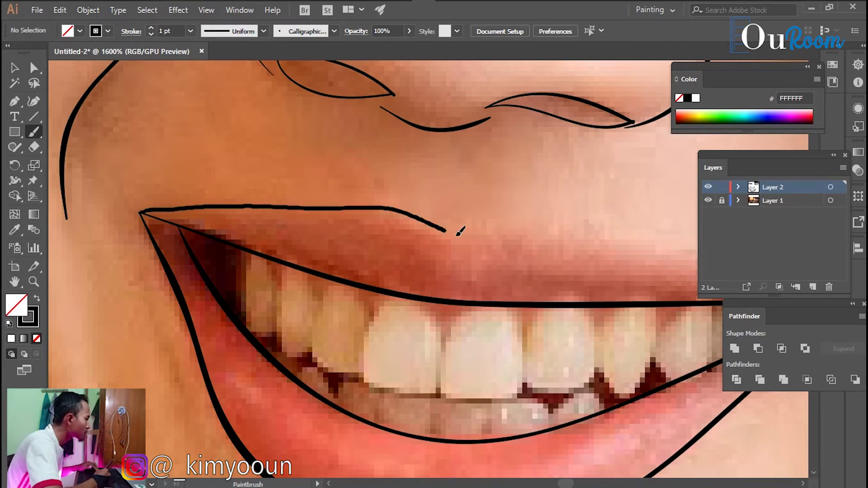
{"action": "left_click_drag", "start_coordinate": [460, 232], "coordinate": [424, 229]}
{"action": "left_click_drag", "start_coordinate": [260, 230], "coordinate": [355, 218]}
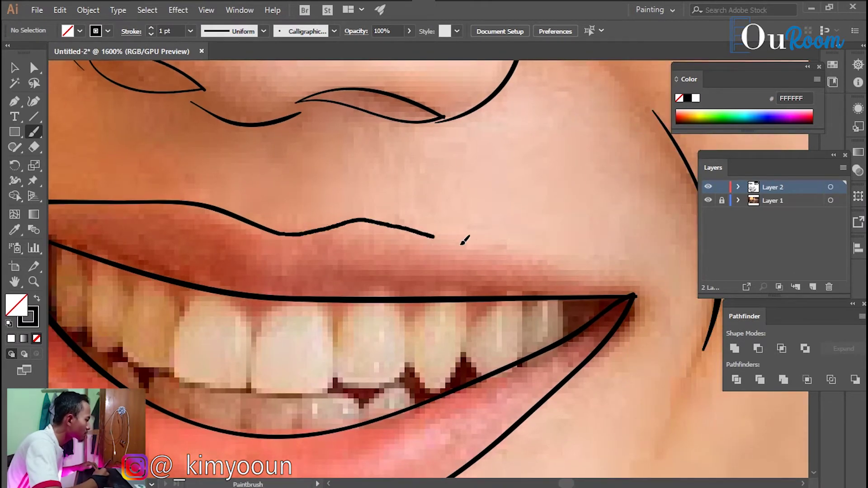
{"action": "left_click_drag", "start_coordinate": [628, 284], "coordinate": [634, 296]}
{"action": "key", "text": "ctrl+plus"}
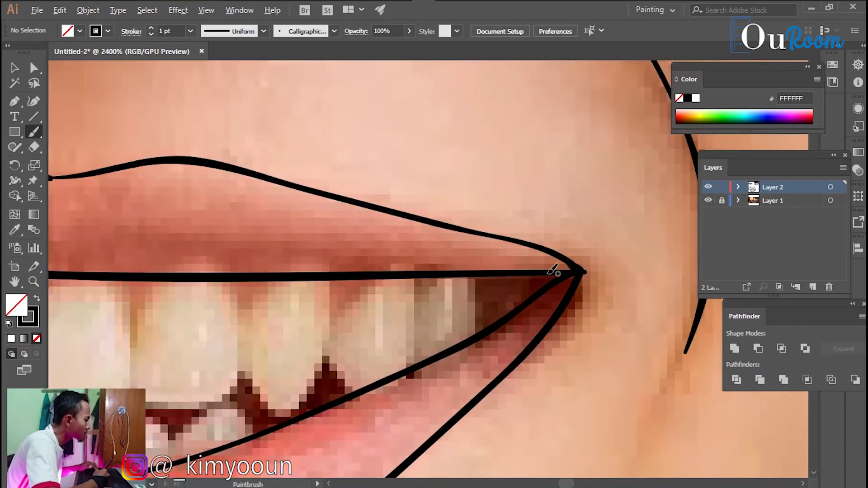
{"action": "scroll", "coordinate": [287, 207], "scroll_direction": "down", "scroll_amount": 3}
{"action": "scroll", "coordinate": [213, 132], "scroll_direction": "up", "scroll_amount": 4}
Outline the upper teeth from the left mouth corner through the front teeth
{"action": "mouse_move", "coordinate": [213, 135]}
{"action": "left_mouse_down"}
{"action": "mouse_move", "coordinate": [223, 257]}
{"action": "mouse_move", "coordinate": [293, 289]}
{"action": "left_mouse_up"}
{"action": "mouse_move", "coordinate": [292, 165]}
{"action": "left_mouse_down"}
{"action": "mouse_move", "coordinate": [295, 207]}
{"action": "mouse_move", "coordinate": [334, 334]}
{"action": "mouse_move", "coordinate": [367, 323]}
{"action": "left_mouse_up"}
{"action": "left_click_drag", "start_coordinate": [423, 284], "coordinate": [355, 225]}
{"action": "left_click_drag", "start_coordinate": [302, 124], "coordinate": [389, 312]}
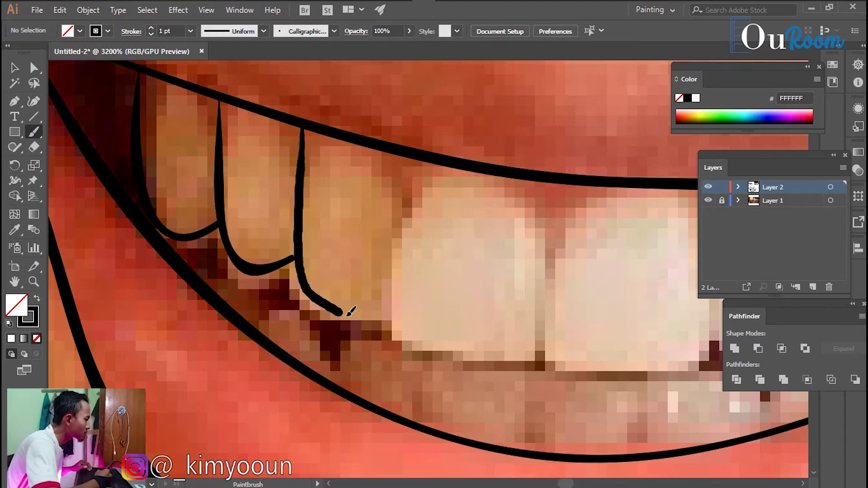
{"action": "left_click_drag", "start_coordinate": [448, 269], "coordinate": [379, 242]}
{"action": "left_click_drag", "start_coordinate": [367, 132], "coordinate": [353, 158]}
{"action": "mouse_move", "coordinate": [366, 316]}
{"action": "left_mouse_down"}
{"action": "mouse_move", "coordinate": [474, 301]}
{"action": "mouse_move", "coordinate": [481, 226]}
{"action": "mouse_move", "coordinate": [380, 192]}
{"action": "left_mouse_up"}
{"action": "mouse_move", "coordinate": [281, 269]}
{"action": "left_mouse_down"}
{"action": "mouse_move", "coordinate": [307, 309]}
{"action": "mouse_move", "coordinate": [453, 278]}
{"action": "left_mouse_up"}
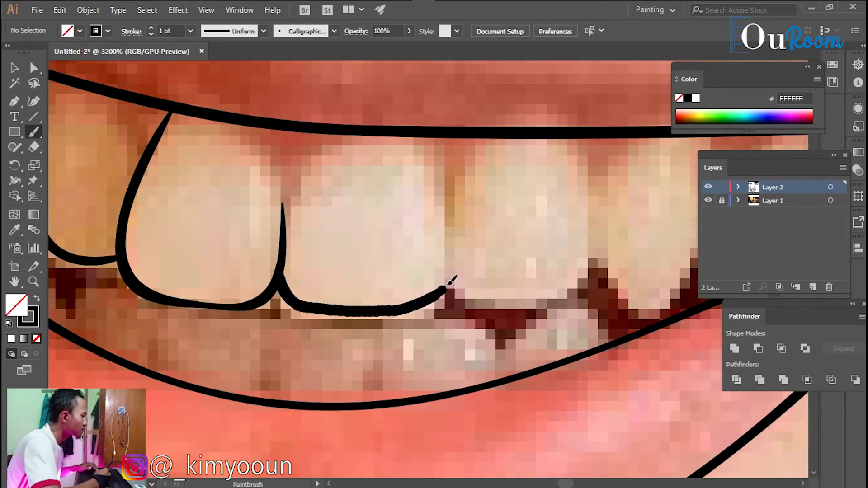
{"action": "left_click_drag", "start_coordinate": [452, 181], "coordinate": [463, 285]}
{"action": "left_click_drag", "start_coordinate": [330, 243], "coordinate": [452, 236]}
{"action": "mouse_move", "coordinate": [475, 190]}
{"action": "left_mouse_down"}
{"action": "mouse_move", "coordinate": [333, 193]}
{"action": "mouse_move", "coordinate": [359, 252]}
{"action": "left_mouse_up"}
Outline the upper teeth near the right mouth corner, undoing and redrawing stray strokes
{"action": "key", "text": "ctrl+z"}
{"action": "left_click_drag", "start_coordinate": [312, 195], "coordinate": [394, 263]}
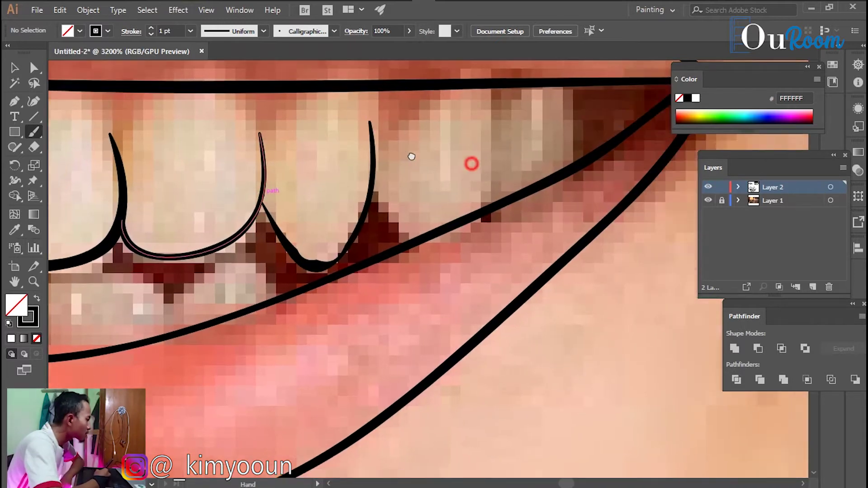
{"action": "left_click_drag", "start_coordinate": [469, 163], "coordinate": [424, 153]}
{"action": "left_click_drag", "start_coordinate": [457, 185], "coordinate": [407, 226]}
{"action": "mouse_move", "coordinate": [387, 181]}
{"action": "left_mouse_down"}
{"action": "mouse_move", "coordinate": [398, 211]}
{"action": "mouse_move", "coordinate": [386, 287]}
{"action": "left_mouse_up"}
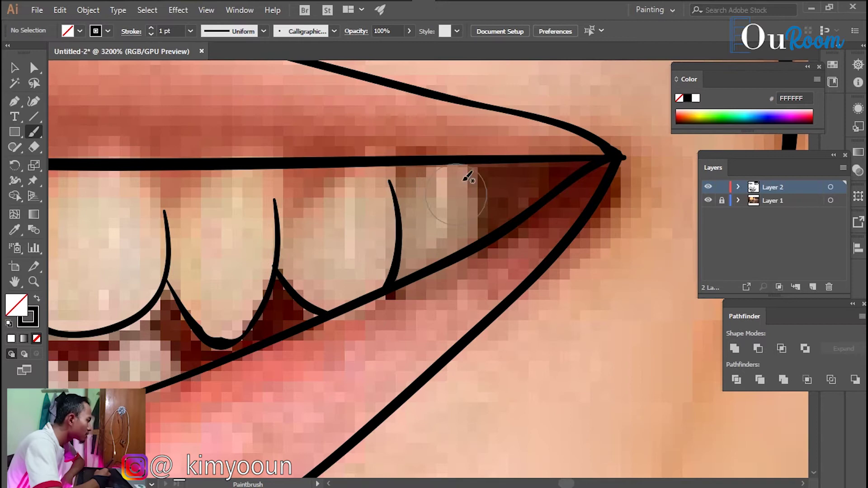
{"action": "left_click_drag", "start_coordinate": [475, 165], "coordinate": [486, 217]}
{"action": "key", "text": "ctrl+z"}
{"action": "left_click_drag", "start_coordinate": [475, 165], "coordinate": [483, 239]}
{"action": "scroll", "coordinate": [334, 216], "scroll_direction": "down", "scroll_amount": 5}
{"action": "scroll", "coordinate": [311, 266], "scroll_direction": "up", "scroll_amount": 3}
{"action": "scroll", "coordinate": [440, 223], "scroll_direction": "up", "scroll_amount": 2}
Outline the back left teeth and add the V-shaped gum lines between the teeth
{"action": "left_click_drag", "start_coordinate": [204, 169], "coordinate": [286, 232]}
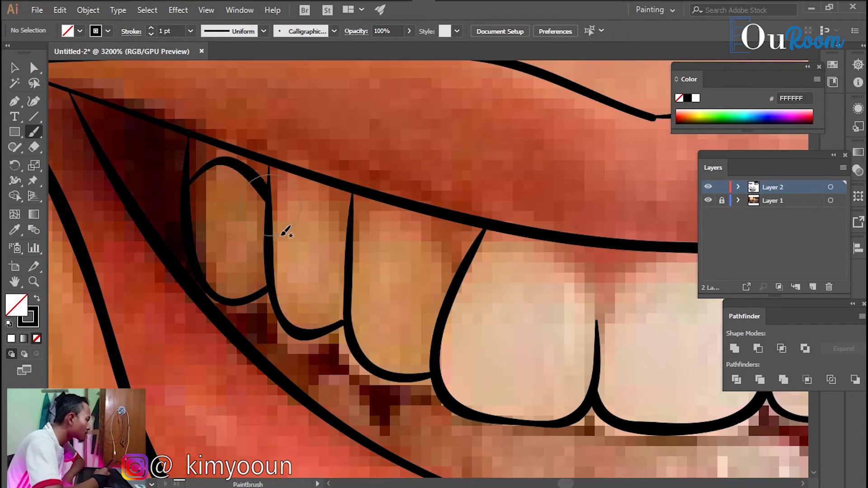
{"action": "left_click_drag", "start_coordinate": [363, 227], "coordinate": [459, 269]}
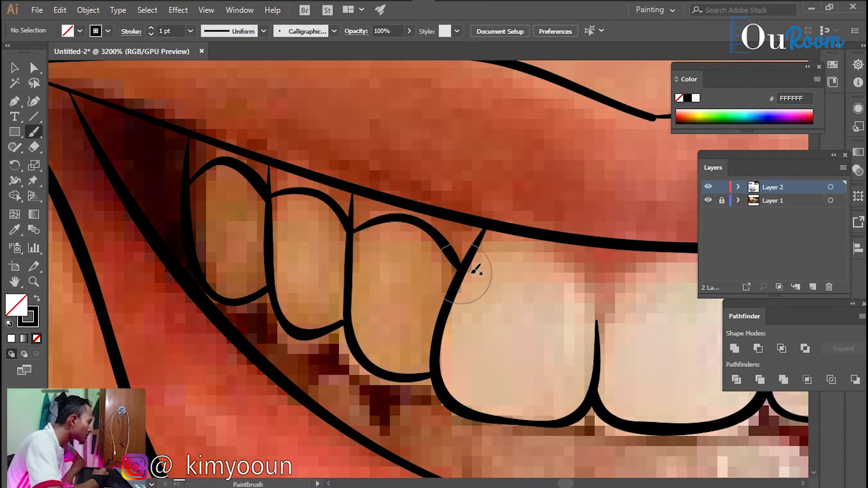
{"action": "scroll", "coordinate": [407, 226], "scroll_direction": "right", "scroll_amount": 5}
{"action": "left_click_drag", "start_coordinate": [385, 206], "coordinate": [507, 217]}
{"action": "scroll", "coordinate": [580, 219], "scroll_direction": "down", "scroll_amount": 2}
{"action": "left_click_drag", "start_coordinate": [351, 184], "coordinate": [427, 184]}
{"action": "scroll", "coordinate": [371, 181], "scroll_direction": "up", "scroll_amount": 2}
{"action": "scroll", "coordinate": [398, 174], "scroll_direction": "right", "scroll_amount": 5}
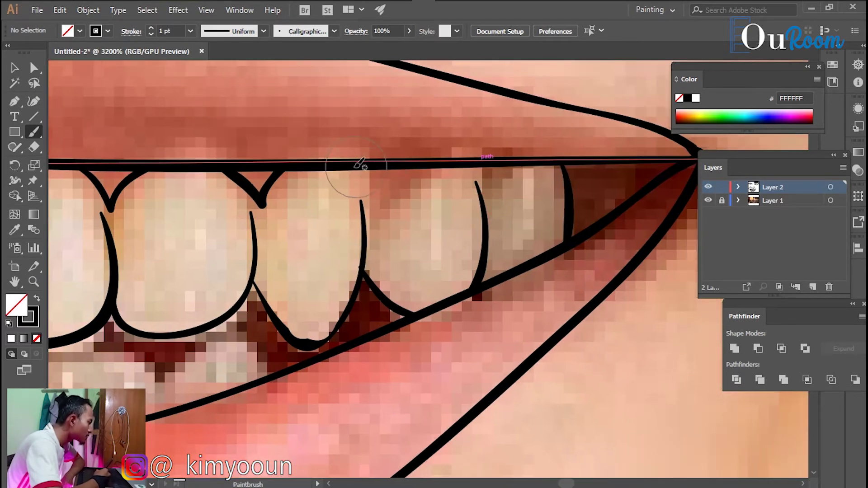
{"action": "scroll", "coordinate": [316, 235], "scroll_direction": "left", "scroll_amount": 5}
{"action": "scroll", "coordinate": [217, 226], "scroll_direction": "down", "scroll_amount": 3}
Draw the lower teeth, the lower gum curve, and the dividers between lower teeth
{"action": "mouse_move", "coordinate": [197, 207]}
{"action": "left_mouse_down"}
{"action": "mouse_move", "coordinate": [242, 222]}
{"action": "mouse_move", "coordinate": [325, 312]}
{"action": "left_mouse_up"}
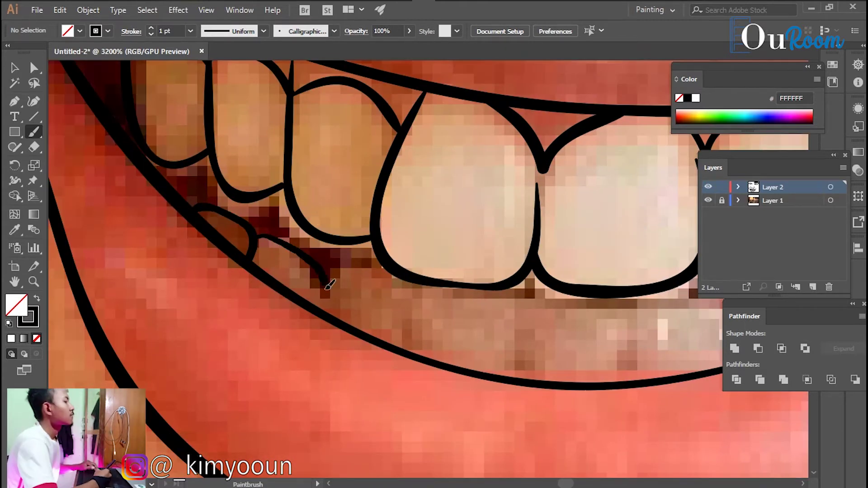
{"action": "left_click_drag", "start_coordinate": [328, 273], "coordinate": [420, 324]}
{"action": "scroll", "coordinate": [421, 324], "scroll_direction": "down", "scroll_amount": 2}
{"action": "scroll", "coordinate": [422, 324], "scroll_direction": "right", "scroll_amount": 5}
{"action": "left_click_drag", "start_coordinate": [414, 234], "coordinate": [415, 326]}
{"action": "scroll", "coordinate": [516, 252], "scroll_direction": "down", "scroll_amount": 2}
{"action": "scroll", "coordinate": [516, 252], "scroll_direction": "right", "scroll_amount": 5}
{"action": "mouse_move", "coordinate": [415, 202]}
{"action": "left_mouse_down"}
{"action": "mouse_move", "coordinate": [414, 297]}
{"action": "mouse_move", "coordinate": [466, 203]}
{"action": "left_mouse_up"}
{"action": "scroll", "coordinate": [525, 257], "scroll_direction": "up", "scroll_amount": 2}
{"action": "scroll", "coordinate": [526, 257], "scroll_direction": "right", "scroll_amount": 5}
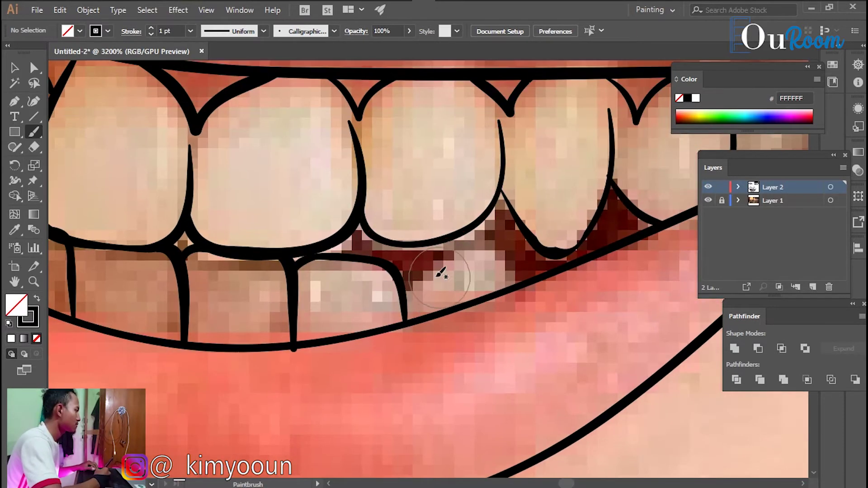
{"action": "left_click_drag", "start_coordinate": [511, 254], "coordinate": [545, 213]}
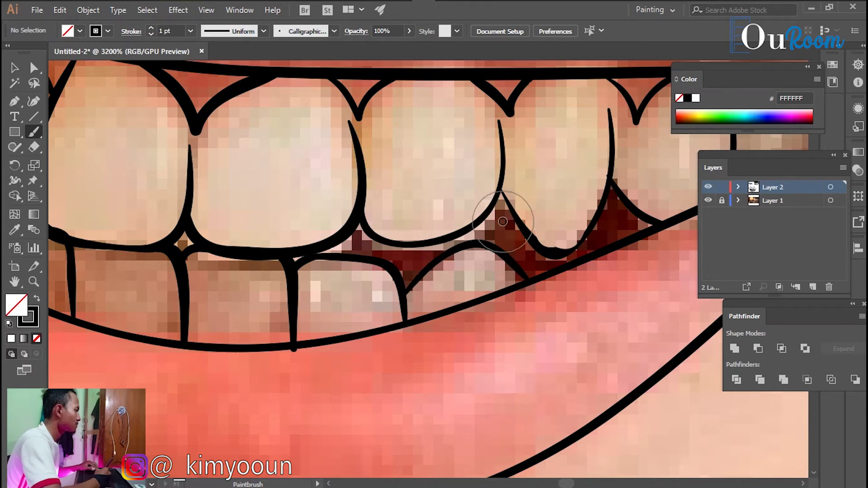
Zoom out and hide the photo layer to review the line art, then zoom back in
{"action": "key", "text": "ctrl+minus"}
{"action": "key", "text": "ctrl+minus"}
{"action": "key", "text": "ctrl+minus"}
{"action": "left_click", "coordinate": [708, 200]}
{"action": "key", "text": "ctrl+plus"}
{"action": "key", "text": "ctrl+plus"}
Draw calligraphic hair strokes forming the eyebrow, filling its left side
{"action": "left_click_drag", "start_coordinate": [416, 152], "coordinate": [497, 226]}
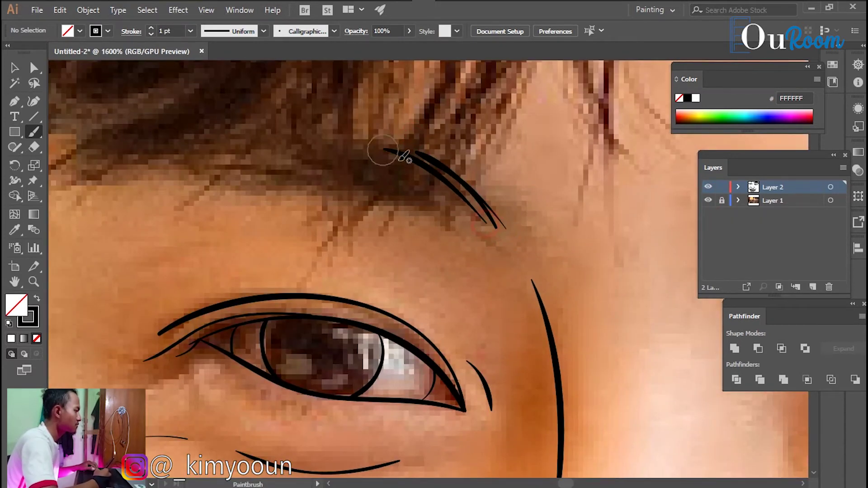
{"action": "left_click_drag", "start_coordinate": [343, 139], "coordinate": [469, 219]}
{"action": "left_click_drag", "start_coordinate": [294, 140], "coordinate": [481, 222]}
{"action": "mouse_move", "coordinate": [242, 147]}
{"action": "left_mouse_down"}
{"action": "mouse_move", "coordinate": [442, 216]}
{"action": "mouse_move", "coordinate": [550, 239]}
{"action": "left_mouse_up"}
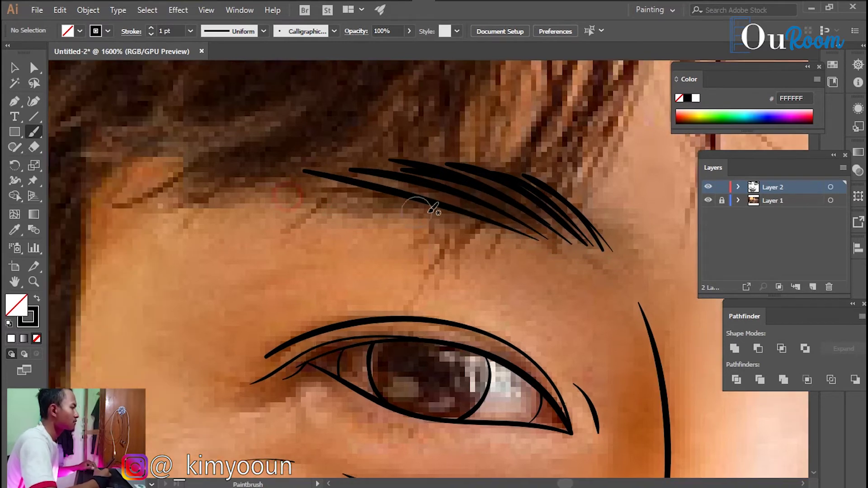
{"action": "left_click_drag", "start_coordinate": [210, 183], "coordinate": [459, 221]}
{"action": "mouse_move", "coordinate": [190, 168]}
{"action": "left_mouse_down"}
{"action": "mouse_move", "coordinate": [371, 201]}
{"action": "mouse_move", "coordinate": [425, 194]}
{"action": "left_mouse_up"}
{"action": "mouse_move", "coordinate": [217, 146]}
{"action": "left_mouse_down"}
{"action": "mouse_move", "coordinate": [362, 164]}
{"action": "mouse_move", "coordinate": [194, 172]}
{"action": "mouse_move", "coordinate": [335, 192]}
{"action": "mouse_move", "coordinate": [416, 165]}
{"action": "left_mouse_up"}
Thicken the upper and middle eyebrow with many more black strokes
{"action": "left_click_drag", "start_coordinate": [303, 149], "coordinate": [498, 190]}
{"action": "left_click_drag", "start_coordinate": [328, 140], "coordinate": [520, 175]}
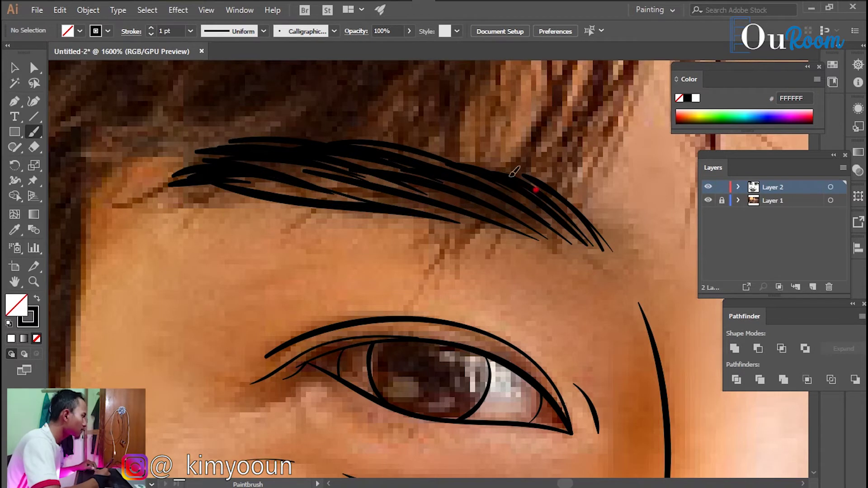
{"action": "left_click_drag", "start_coordinate": [384, 136], "coordinate": [588, 244]}
{"action": "left_click_drag", "start_coordinate": [353, 140], "coordinate": [550, 237]}
{"action": "left_click_drag", "start_coordinate": [326, 181], "coordinate": [397, 169]}
{"action": "left_click_drag", "start_coordinate": [245, 185], "coordinate": [355, 201]}
{"action": "left_click_drag", "start_coordinate": [437, 179], "coordinate": [597, 229]}
Briefly hide the photo layer to check the eyebrow lines
{"action": "scroll", "coordinate": [592, 267], "scroll_direction": "down", "scroll_amount": 4}
{"action": "scroll", "coordinate": [646, 279], "scroll_direction": "down", "scroll_amount": 3}
{"action": "scroll", "coordinate": [645, 279], "scroll_direction": "right", "scroll_amount": 5}
{"action": "left_click", "coordinate": [708, 201]}
{"action": "scroll", "coordinate": [458, 243], "scroll_direction": "down", "scroll_amount": 2}
{"action": "scroll", "coordinate": [354, 169], "scroll_direction": "up", "scroll_amount": 3}
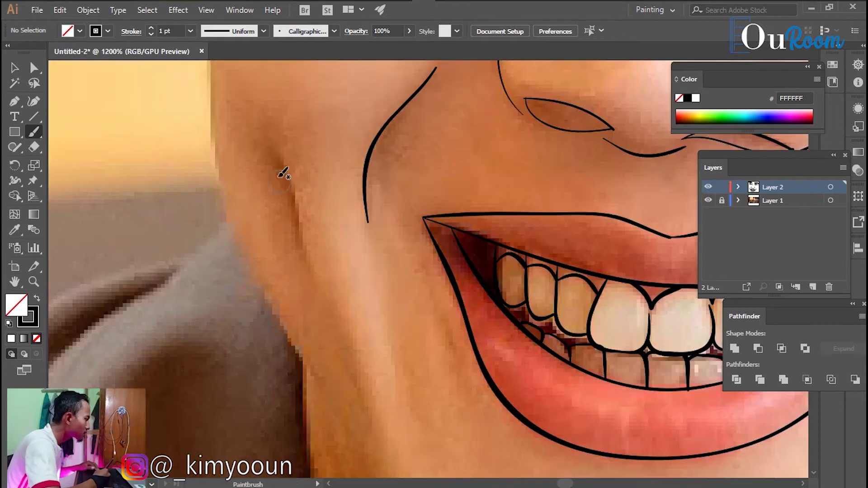
Extend the cheek line downward beside the mouth
{"action": "left_click_drag", "start_coordinate": [293, 191], "coordinate": [298, 248]}
{"action": "scroll", "coordinate": [376, 314], "scroll_direction": "down", "scroll_amount": 2}
{"action": "scroll", "coordinate": [362, 178], "scroll_direction": "down", "scroll_amount": 2}
{"action": "scroll", "coordinate": [362, 178], "scroll_direction": "right", "scroll_amount": 1}
{"action": "scroll", "coordinate": [345, 183], "scroll_direction": "up", "scroll_amount": 2}
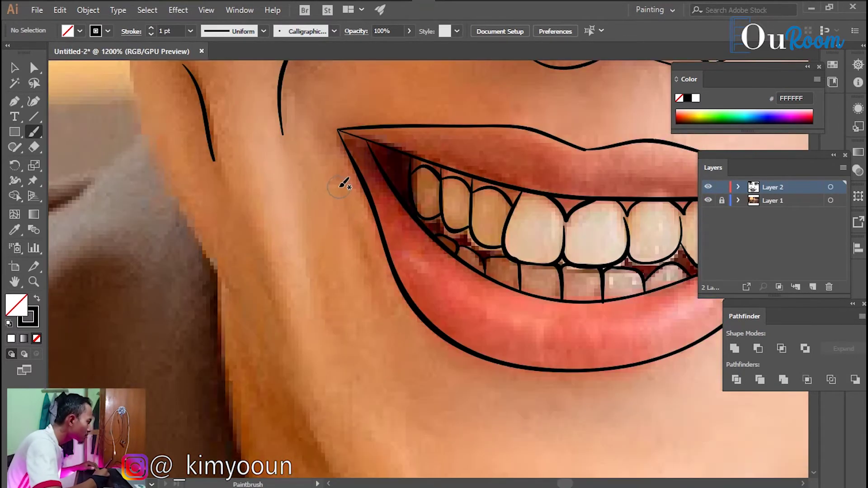
{"action": "scroll", "coordinate": [239, 165], "scroll_direction": "down", "scroll_amount": 3}
{"action": "scroll", "coordinate": [448, 298], "scroll_direction": "down", "scroll_amount": 2}
{"action": "scroll", "coordinate": [349, 262], "scroll_direction": "right", "scroll_amount": 2}
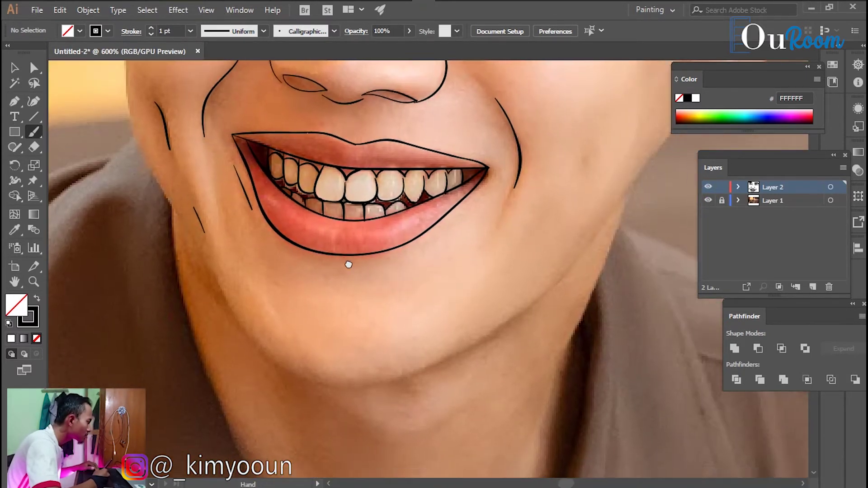
Bring the hair into view and draw a hair strand down the forehead
{"action": "scroll", "coordinate": [569, 192], "scroll_direction": "right", "scroll_amount": 2}
{"action": "scroll", "coordinate": [497, 258], "scroll_direction": "down", "scroll_amount": 1}
{"action": "scroll", "coordinate": [518, 252], "scroll_direction": "down", "scroll_amount": 2}
{"action": "left_click_drag", "start_coordinate": [322, 233], "coordinate": [308, 321]}
{"action": "scroll", "coordinate": [434, 217], "scroll_direction": "up", "scroll_amount": 4}
{"action": "scroll", "coordinate": [434, 217], "scroll_direction": "right", "scroll_amount": 1}
{"action": "scroll", "coordinate": [460, 137], "scroll_direction": "up", "scroll_amount": 1}
{"action": "left_click_drag", "start_coordinate": [358, 292], "coordinate": [342, 410]}
{"action": "scroll", "coordinate": [378, 330], "scroll_direction": "up", "scroll_amount": 1}
{"action": "left_click_drag", "start_coordinate": [343, 262], "coordinate": [340, 317]}
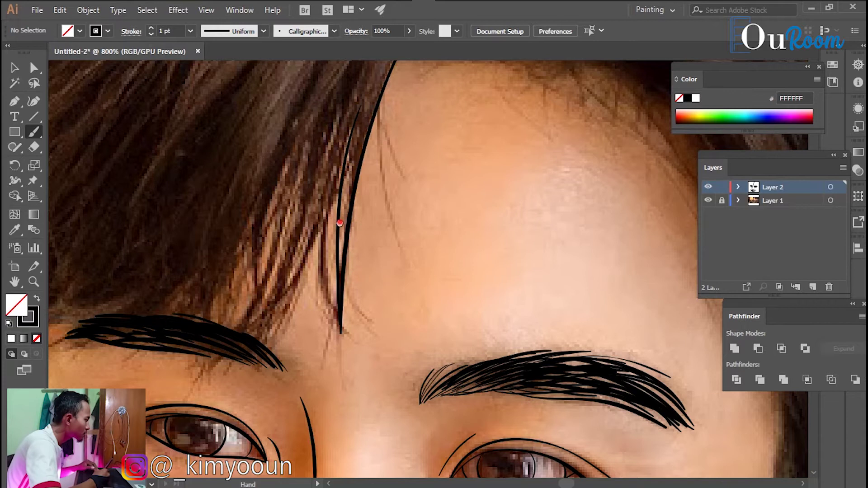
Add a second forehead strand and thin strands running past the eyebrow
{"action": "scroll", "coordinate": [424, 158], "scroll_direction": "left", "scroll_amount": 3}
{"action": "left_click_drag", "start_coordinate": [398, 197], "coordinate": [407, 321]}
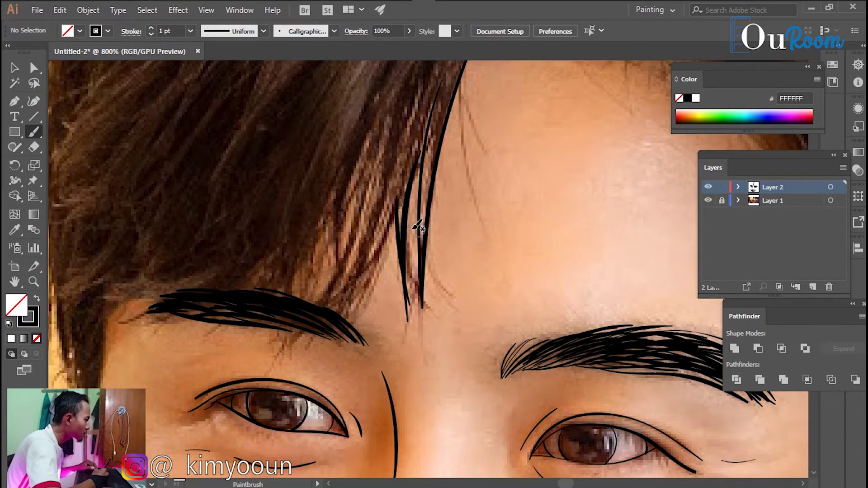
{"action": "left_click_drag", "start_coordinate": [400, 204], "coordinate": [269, 349]}
{"action": "left_click_drag", "start_coordinate": [370, 131], "coordinate": [249, 347]}
Paint fringe strands sweeping from the brow up into the fringe
{"action": "scroll", "coordinate": [389, 186], "scroll_direction": "down", "scroll_amount": 3}
{"action": "scroll", "coordinate": [389, 186], "scroll_direction": "left", "scroll_amount": 2}
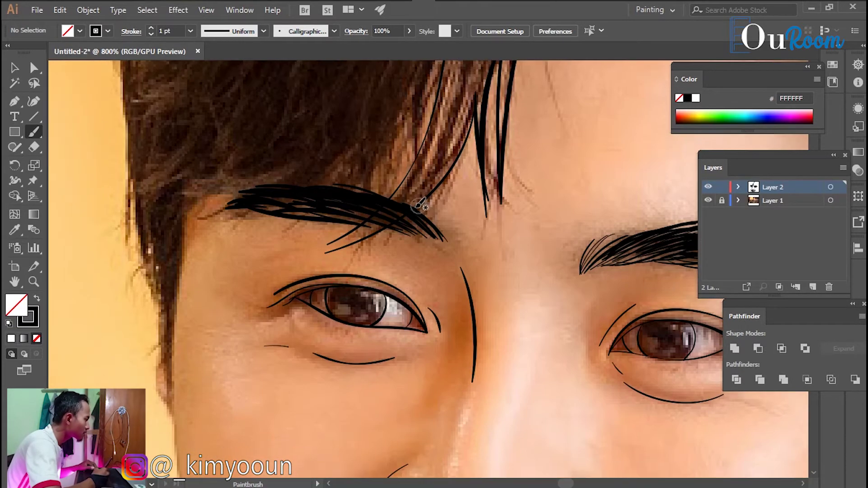
{"action": "scroll", "coordinate": [389, 186], "scroll_direction": "up", "scroll_amount": 1}
{"action": "scroll", "coordinate": [383, 154], "scroll_direction": "down", "scroll_amount": 2}
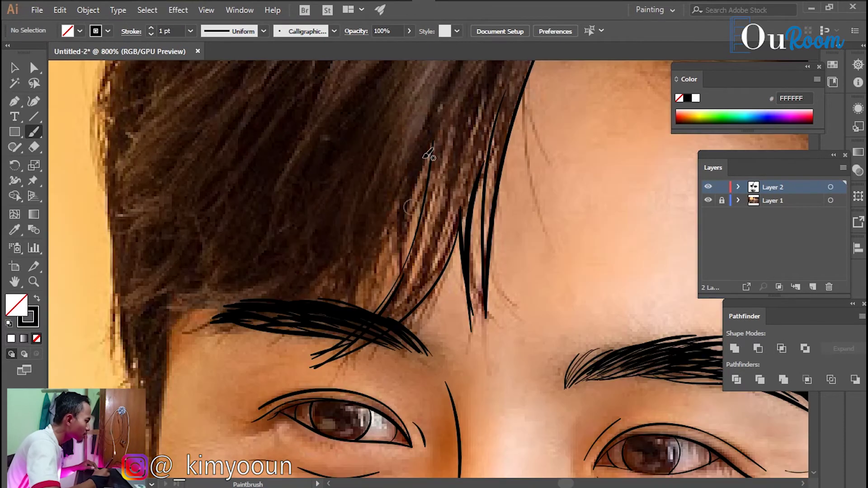
{"action": "scroll", "coordinate": [405, 273], "scroll_direction": "down", "scroll_amount": 1}
{"action": "scroll", "coordinate": [405, 274], "scroll_direction": "left", "scroll_amount": 3}
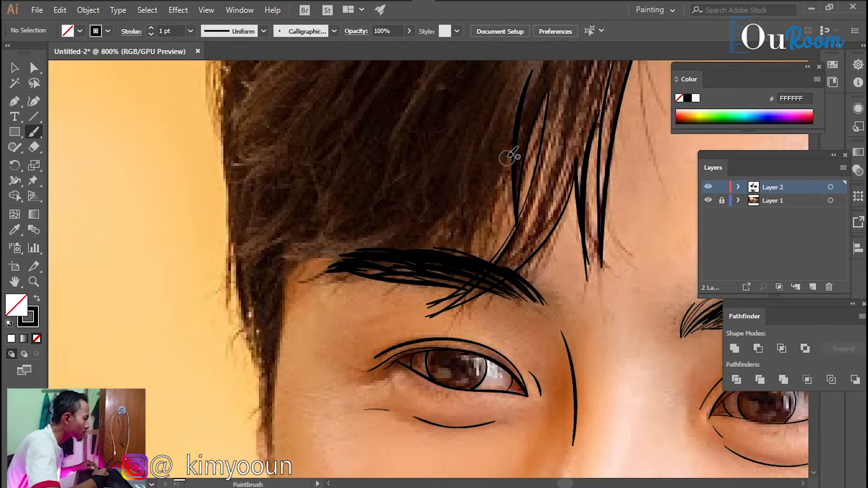
{"action": "left_click_drag", "start_coordinate": [482, 136], "coordinate": [354, 299]}
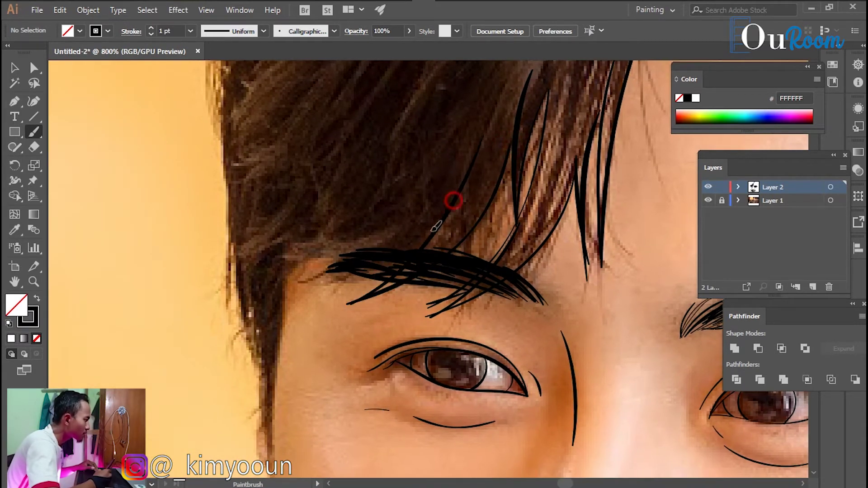
{"action": "scroll", "coordinate": [368, 213], "scroll_direction": "up", "scroll_amount": 3}
{"action": "left_click_drag", "start_coordinate": [519, 102], "coordinate": [378, 289]}
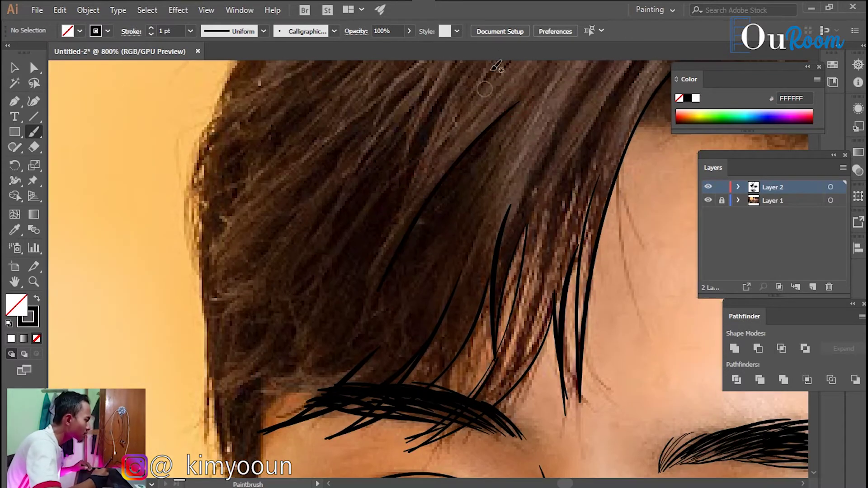
{"action": "left_click_drag", "start_coordinate": [431, 148], "coordinate": [383, 265]}
{"action": "left_click_drag", "start_coordinate": [393, 294], "coordinate": [504, 165]}
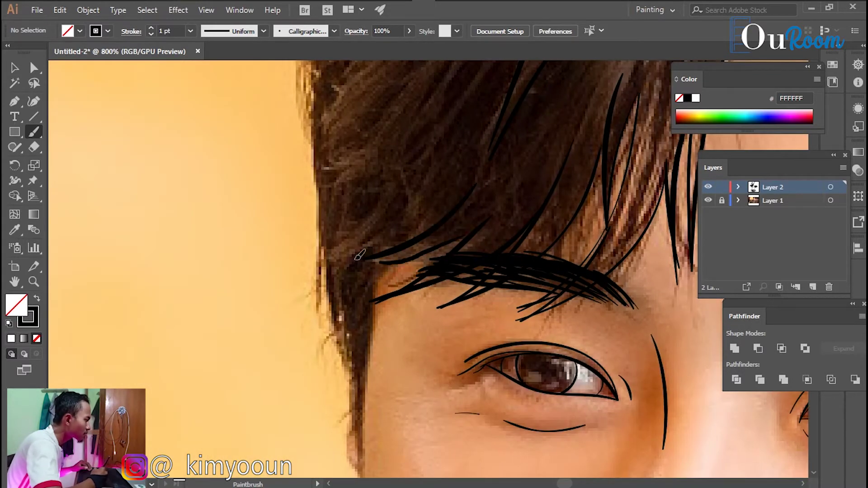
Paint several curving strands down from the top of the hair
{"action": "scroll", "coordinate": [528, 220], "scroll_direction": "up", "scroll_amount": 5}
{"action": "scroll", "coordinate": [394, 314], "scroll_direction": "up", "scroll_amount": 5}
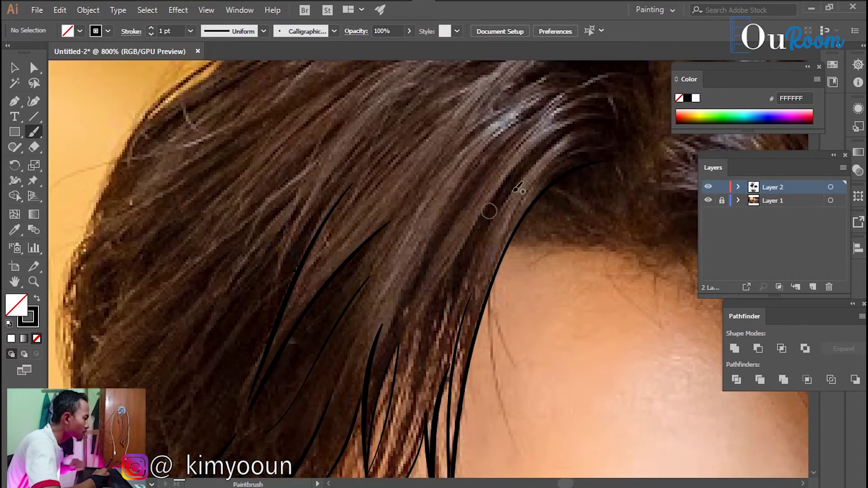
{"action": "left_click_drag", "start_coordinate": [596, 88], "coordinate": [392, 302]}
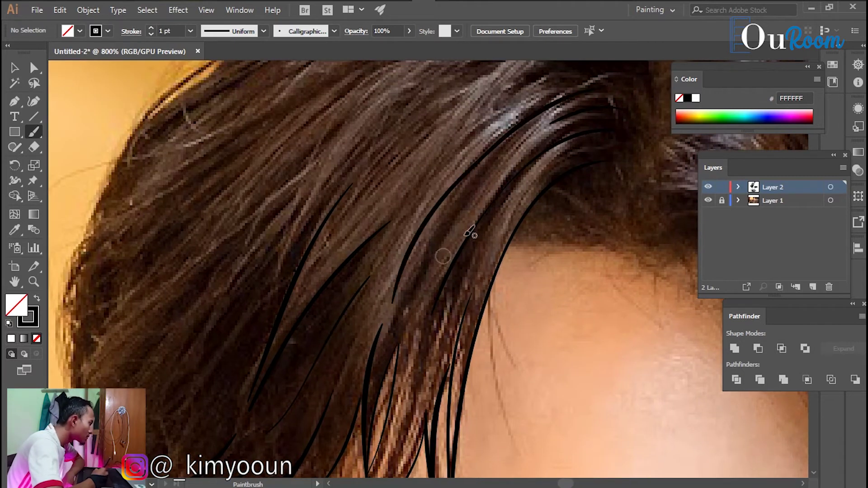
{"action": "left_click_drag", "start_coordinate": [601, 91], "coordinate": [404, 295]}
{"action": "scroll", "coordinate": [550, 151], "scroll_direction": "up", "scroll_amount": 3}
{"action": "left_click_drag", "start_coordinate": [551, 151], "coordinate": [455, 200]}
{"action": "mouse_move", "coordinate": [604, 128]}
{"action": "left_mouse_down"}
{"action": "mouse_move", "coordinate": [399, 253]}
{"action": "mouse_move", "coordinate": [407, 252]}
{"action": "left_mouse_up"}
{"action": "scroll", "coordinate": [587, 151], "scroll_direction": "up", "scroll_amount": 3}
{"action": "left_click_drag", "start_coordinate": [586, 151], "coordinate": [300, 298]}
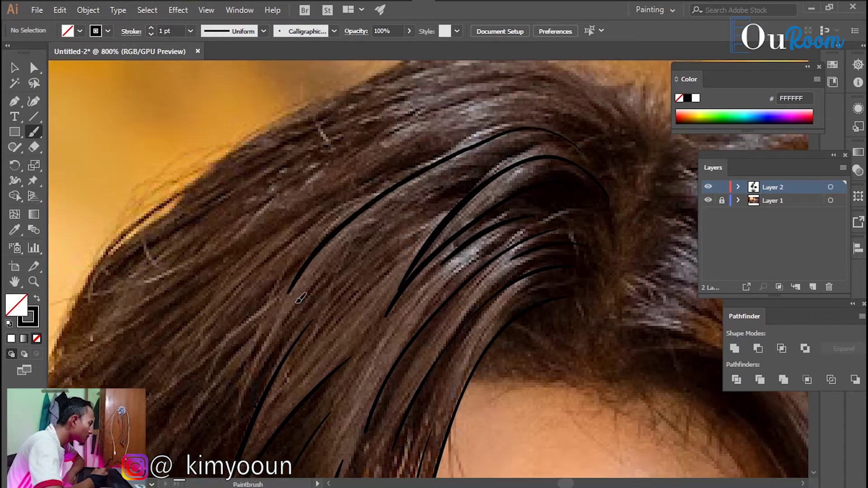
{"action": "scroll", "coordinate": [484, 184], "scroll_direction": "up", "scroll_amount": 3}
{"action": "left_click_drag", "start_coordinate": [412, 153], "coordinate": [353, 239]}
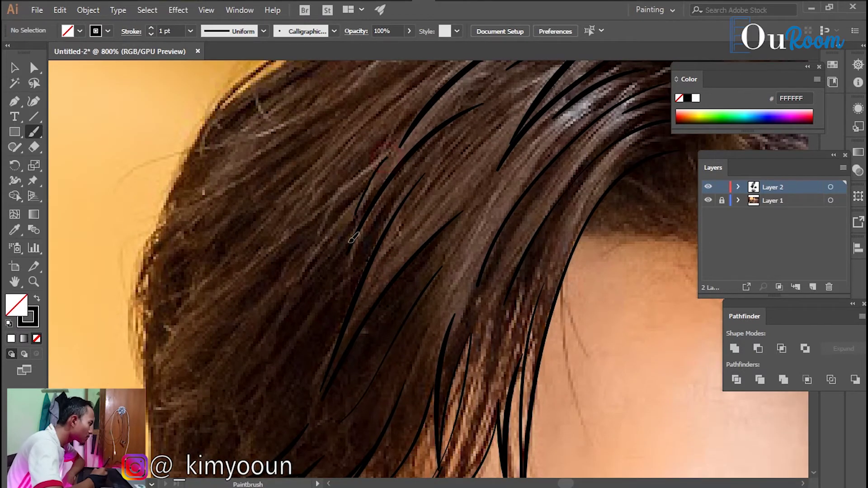
Add strands along the left side of the hair
{"action": "left_click_drag", "start_coordinate": [362, 196], "coordinate": [283, 299]}
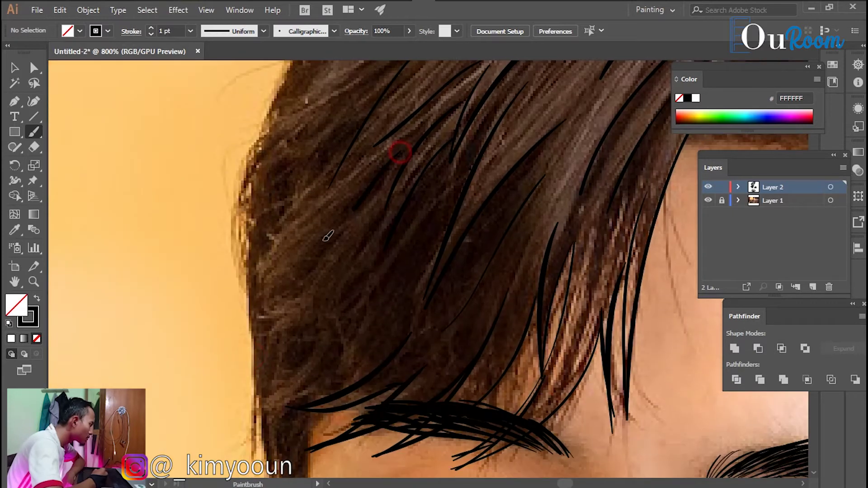
{"action": "left_click_drag", "start_coordinate": [262, 280], "coordinate": [353, 210]}
{"action": "left_click_drag", "start_coordinate": [362, 126], "coordinate": [260, 278]}
{"action": "left_click_drag", "start_coordinate": [393, 233], "coordinate": [362, 271]}
{"action": "left_click_drag", "start_coordinate": [256, 339], "coordinate": [342, 313]}
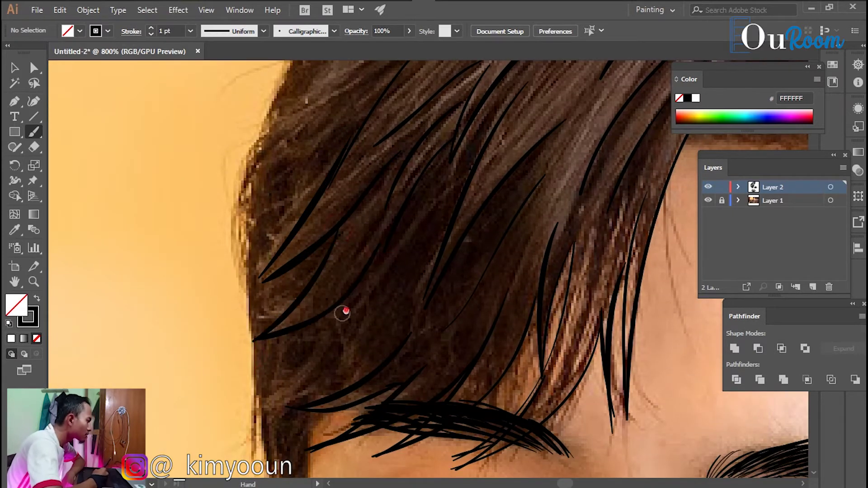
Draw fringe strands ending near the eyebrow and one toward the temple
{"action": "mouse_move", "coordinate": [490, 115]}
{"action": "left_mouse_down"}
{"action": "mouse_move", "coordinate": [375, 257]}
{"action": "mouse_move", "coordinate": [270, 336]}
{"action": "left_mouse_up"}
{"action": "left_click_drag", "start_coordinate": [421, 202], "coordinate": [270, 337]}
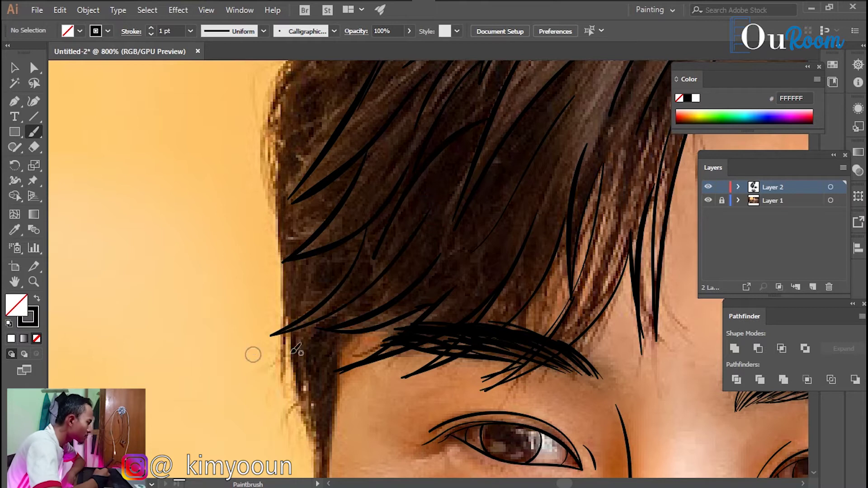
{"action": "scroll", "coordinate": [394, 246], "scroll_direction": "down", "scroll_amount": 1}
{"action": "scroll", "coordinate": [362, 301], "scroll_direction": "up", "scroll_amount": 3}
{"action": "scroll", "coordinate": [301, 233], "scroll_direction": "down", "scroll_amount": 4}
{"action": "left_click_drag", "start_coordinate": [298, 239], "coordinate": [315, 362]}
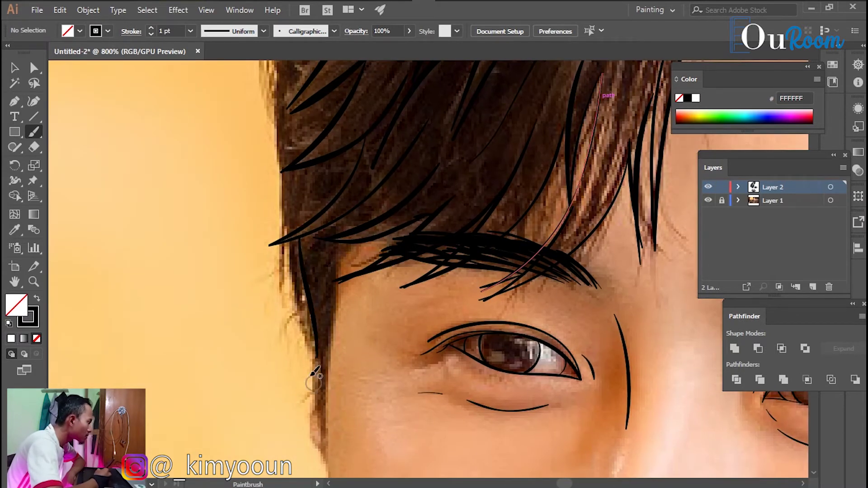
Add short strokes and two more strands near the top of the hair
{"action": "mouse_move", "coordinate": [295, 266]}
{"action": "left_mouse_down"}
{"action": "mouse_move", "coordinate": [250, 363]}
{"action": "mouse_move", "coordinate": [373, 277]}
{"action": "mouse_move", "coordinate": [279, 201]}
{"action": "left_mouse_up"}
{"action": "left_click_drag", "start_coordinate": [291, 233], "coordinate": [246, 198]}
{"action": "mouse_move", "coordinate": [226, 173]}
{"action": "left_mouse_down"}
{"action": "mouse_move", "coordinate": [305, 181]}
{"action": "mouse_move", "coordinate": [392, 256]}
{"action": "left_mouse_up"}
{"action": "left_click_drag", "start_coordinate": [233, 119], "coordinate": [325, 164]}
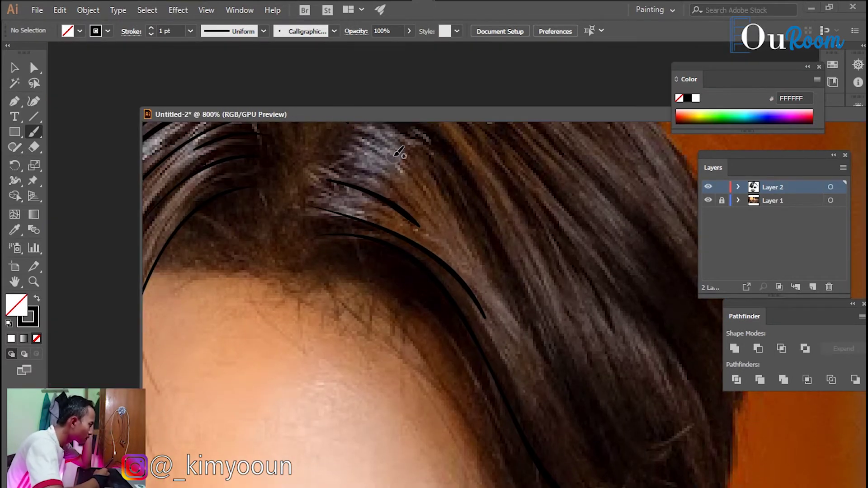
Dock the document window back into the workspace and return to the Paintbrush
{"action": "key", "text": "v"}
{"action": "left_click_drag", "start_coordinate": [398, 114], "coordinate": [359, 77]}
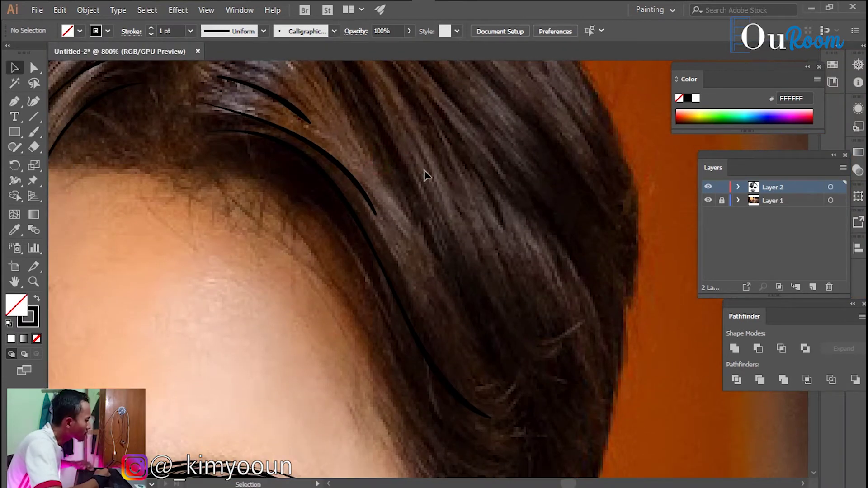
{"action": "key", "text": "b"}
Paint hair strands across the crown and above the eyebrow
{"action": "scroll", "coordinate": [349, 143], "scroll_direction": "up", "scroll_amount": 2}
{"action": "left_click_drag", "start_coordinate": [292, 85], "coordinate": [416, 212]}
{"action": "scroll", "coordinate": [416, 196], "scroll_direction": "up", "scroll_amount": 2}
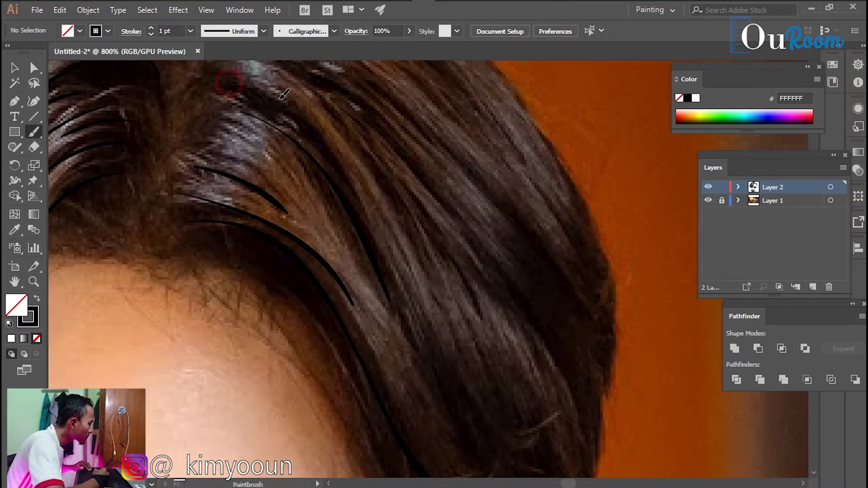
{"action": "left_click_drag", "start_coordinate": [229, 83], "coordinate": [365, 216]}
{"action": "scroll", "coordinate": [365, 216], "scroll_direction": "down", "scroll_amount": 3}
{"action": "left_click_drag", "start_coordinate": [344, 181], "coordinate": [398, 312]}
{"action": "scroll", "coordinate": [421, 339], "scroll_direction": "down", "scroll_amount": 3}
{"action": "left_click_drag", "start_coordinate": [235, 111], "coordinate": [402, 342]}
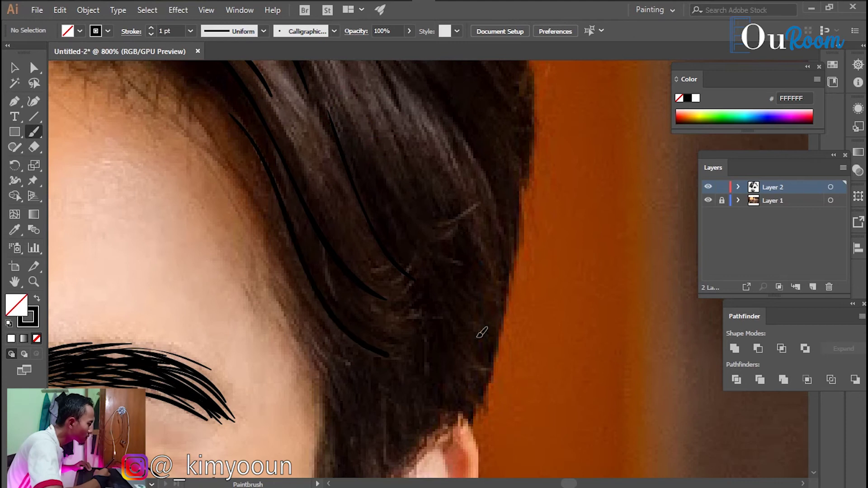
{"action": "scroll", "coordinate": [262, 141], "scroll_direction": "down", "scroll_amount": 2}
{"action": "left_click_drag", "start_coordinate": [251, 132], "coordinate": [355, 315]}
Add three long strands sweeping toward the hair's right edge
{"action": "scroll", "coordinate": [430, 309], "scroll_direction": "up", "scroll_amount": 3}
{"action": "scroll", "coordinate": [351, 238], "scroll_direction": "up", "scroll_amount": 2}
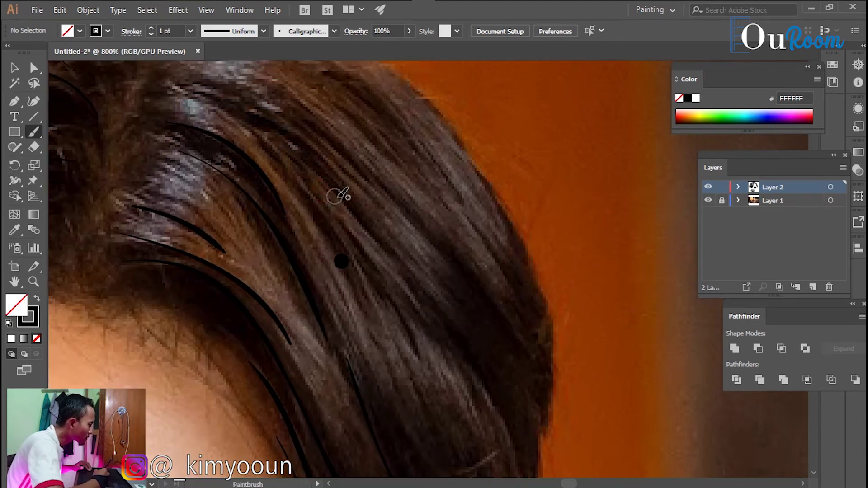
{"action": "scroll", "coordinate": [335, 183], "scroll_direction": "up", "scroll_amount": 2}
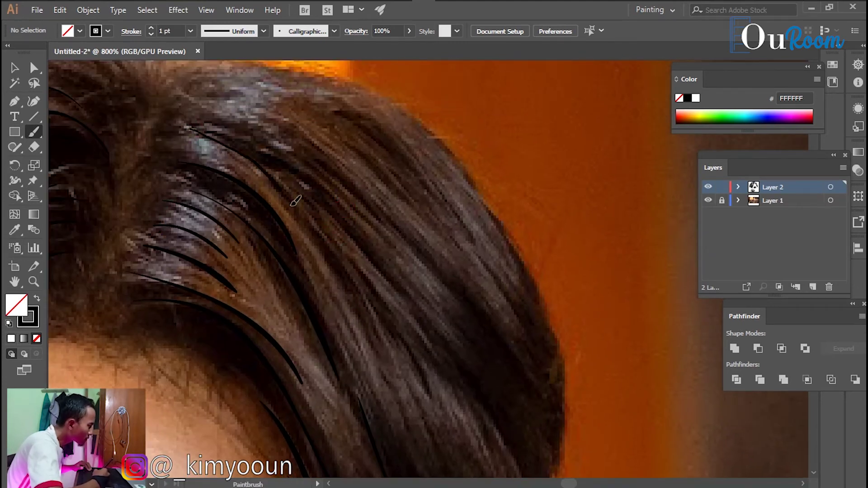
{"action": "left_click_drag", "start_coordinate": [269, 170], "coordinate": [384, 355]}
{"action": "left_click_drag", "start_coordinate": [248, 145], "coordinate": [468, 351]}
{"action": "left_click_drag", "start_coordinate": [233, 122], "coordinate": [511, 337]}
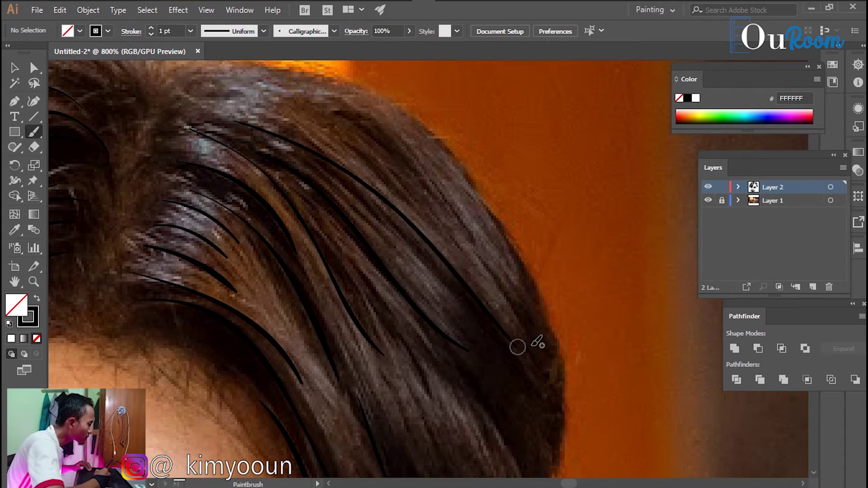
Pan down toward the eyebrow and draw a stroke along the head's side edge
{"action": "scroll", "coordinate": [300, 100], "scroll_direction": "down", "scroll_amount": 3}
{"action": "scroll", "coordinate": [343, 178], "scroll_direction": "down", "scroll_amount": 3}
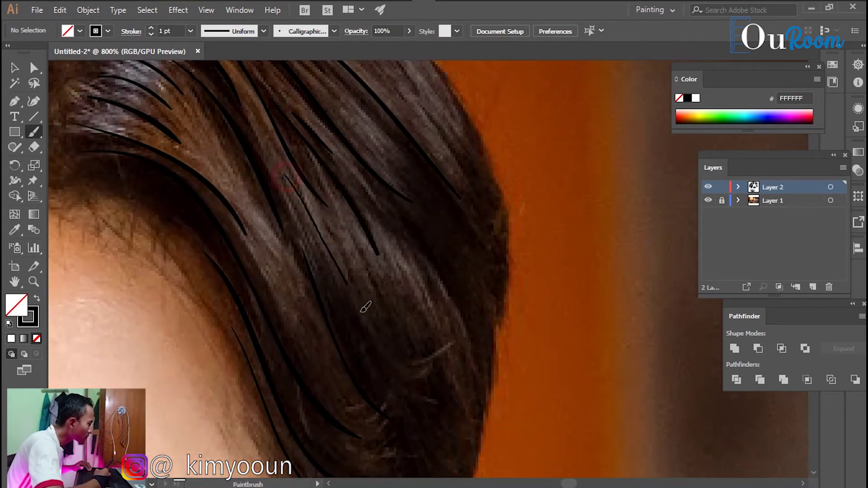
{"action": "scroll", "coordinate": [352, 279], "scroll_direction": "down", "scroll_amount": 3}
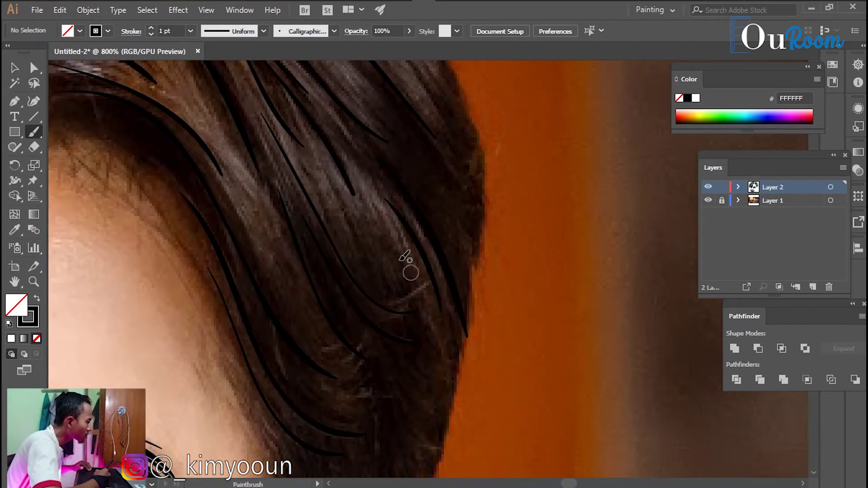
{"action": "scroll", "coordinate": [391, 253], "scroll_direction": "up", "scroll_amount": 5}
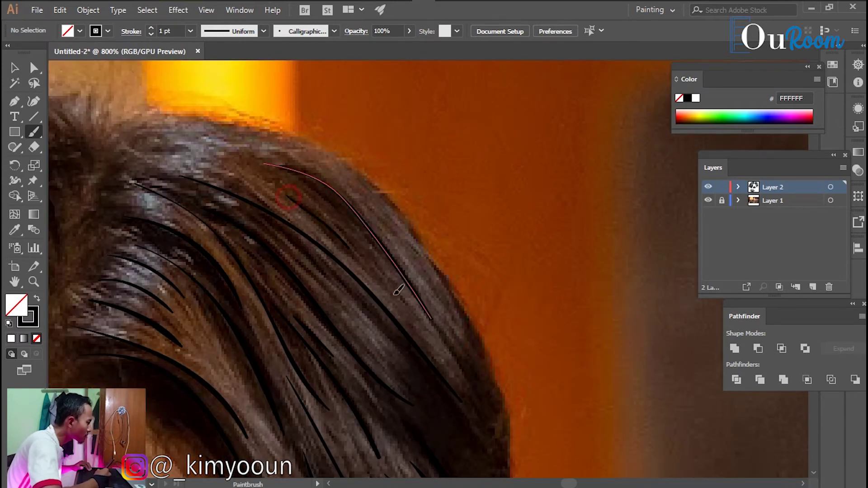
{"action": "scroll", "coordinate": [393, 255], "scroll_direction": "down", "scroll_amount": 2}
{"action": "scroll", "coordinate": [434, 272], "scroll_direction": "down", "scroll_amount": 2}
{"action": "scroll", "coordinate": [442, 274], "scroll_direction": "up", "scroll_amount": 4}
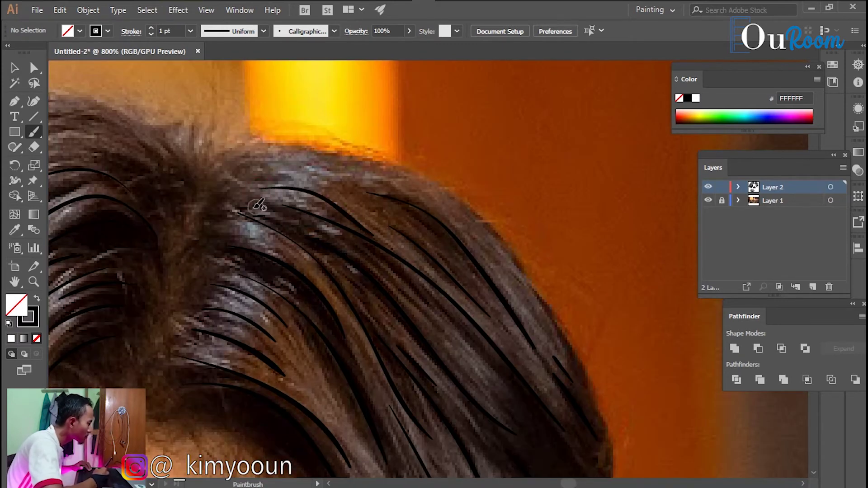
{"action": "scroll", "coordinate": [407, 271], "scroll_direction": "left", "scroll_amount": 2}
{"action": "scroll", "coordinate": [381, 300], "scroll_direction": "up", "scroll_amount": 2}
{"action": "scroll", "coordinate": [381, 299], "scroll_direction": "left", "scroll_amount": 5}
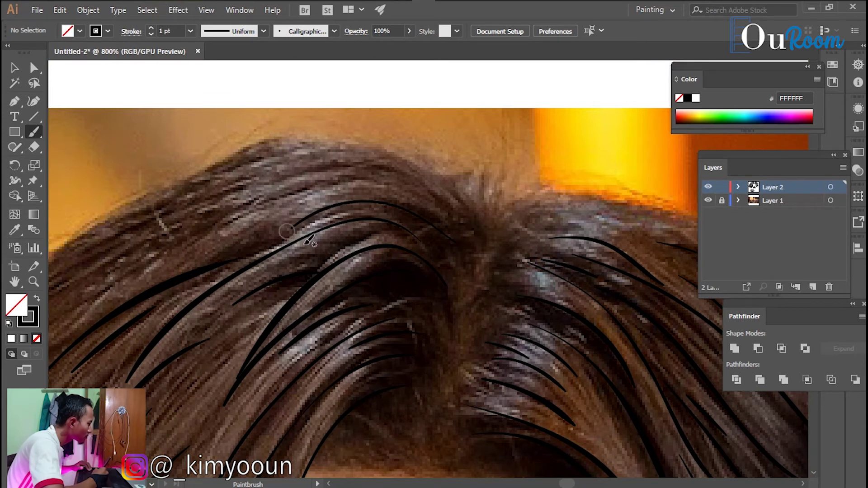
{"action": "scroll", "coordinate": [337, 177], "scroll_direction": "down", "scroll_amount": 2}
{"action": "scroll", "coordinate": [317, 208], "scroll_direction": "left", "scroll_amount": 4}
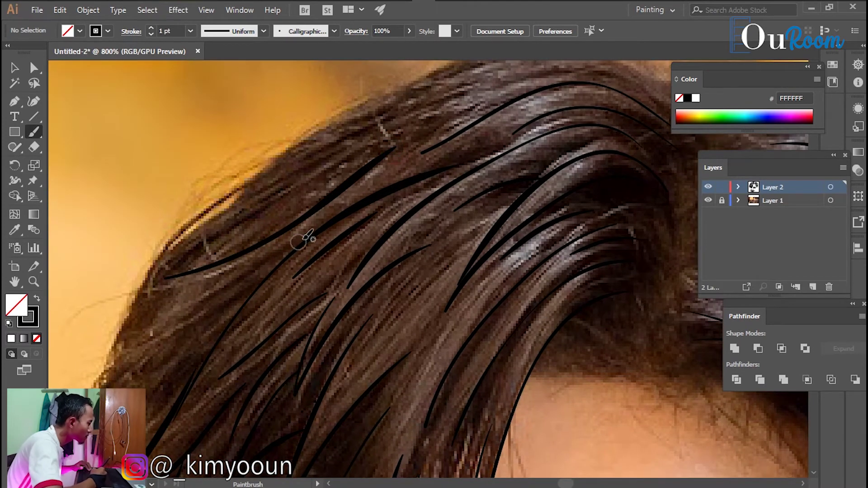
{"action": "scroll", "coordinate": [195, 294], "scroll_direction": "left", "scroll_amount": 3}
{"action": "scroll", "coordinate": [333, 174], "scroll_direction": "down", "scroll_amount": 3}
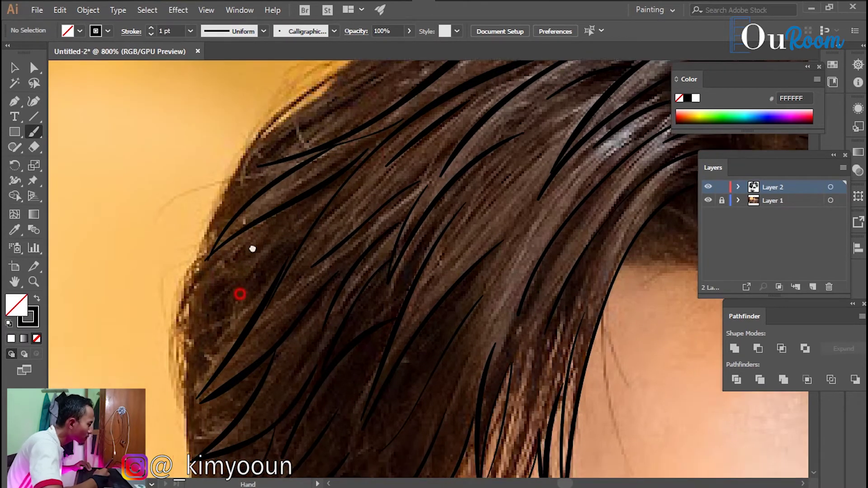
{"action": "scroll", "coordinate": [240, 295], "scroll_direction": "down", "scroll_amount": 3}
{"action": "scroll", "coordinate": [242, 300], "scroll_direction": "up", "scroll_amount": 2}
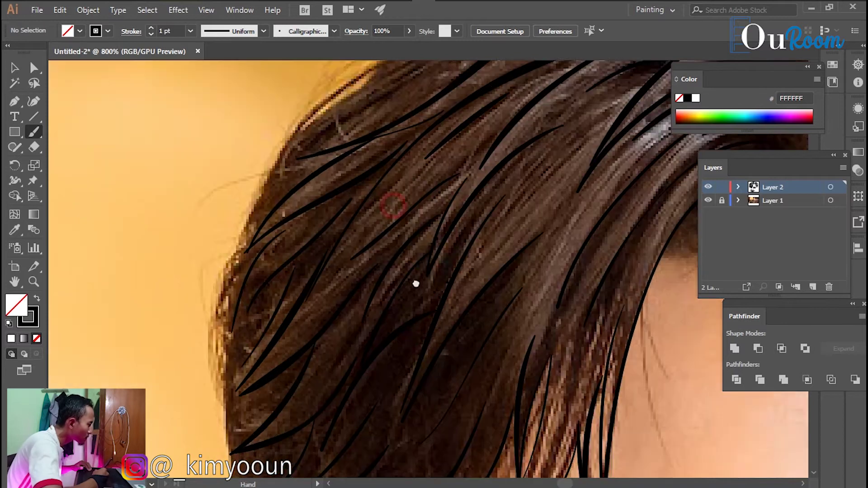
{"action": "scroll", "coordinate": [414, 283], "scroll_direction": "left", "scroll_amount": 3}
{"action": "scroll", "coordinate": [456, 276], "scroll_direction": "down", "scroll_amount": 3}
{"action": "scroll", "coordinate": [456, 275], "scroll_direction": "left", "scroll_amount": 2}
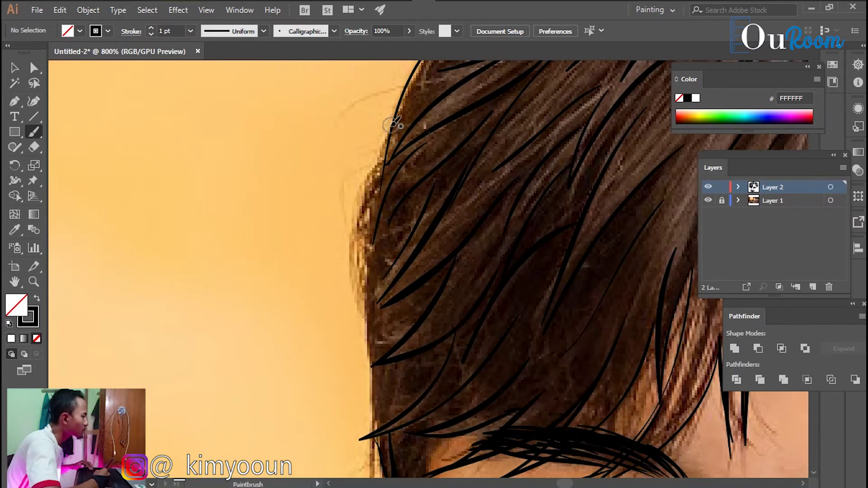
{"action": "left_click_drag", "start_coordinate": [360, 268], "coordinate": [388, 210]}
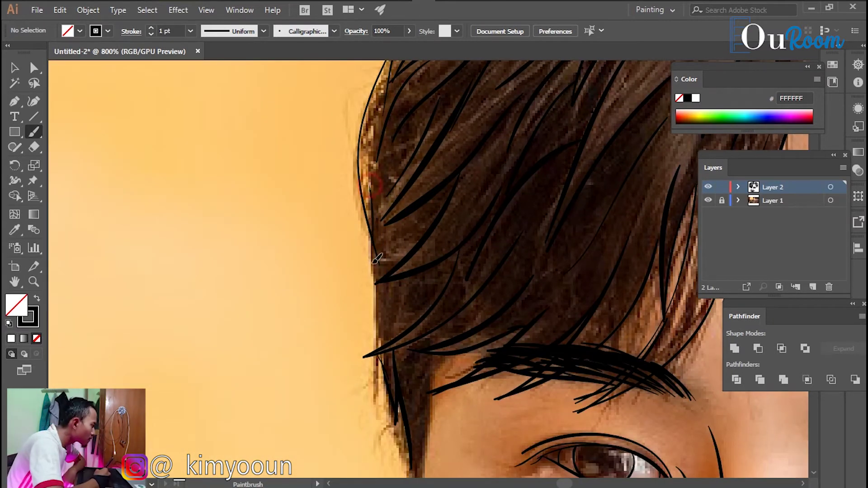
{"action": "left_click_drag", "start_coordinate": [380, 252], "coordinate": [396, 202]}
{"action": "scroll", "coordinate": [396, 203], "scroll_direction": "down", "scroll_amount": 1}
{"action": "scroll", "coordinate": [378, 311], "scroll_direction": "down", "scroll_amount": 2}
{"action": "left_click_drag", "start_coordinate": [343, 158], "coordinate": [363, 300]}
Draw a long strand arcing across the crown and trace the hair's left outer edge
{"action": "scroll", "coordinate": [479, 208], "scroll_direction": "up", "scroll_amount": 5}
{"action": "scroll", "coordinate": [484, 217], "scroll_direction": "up", "scroll_amount": 3}
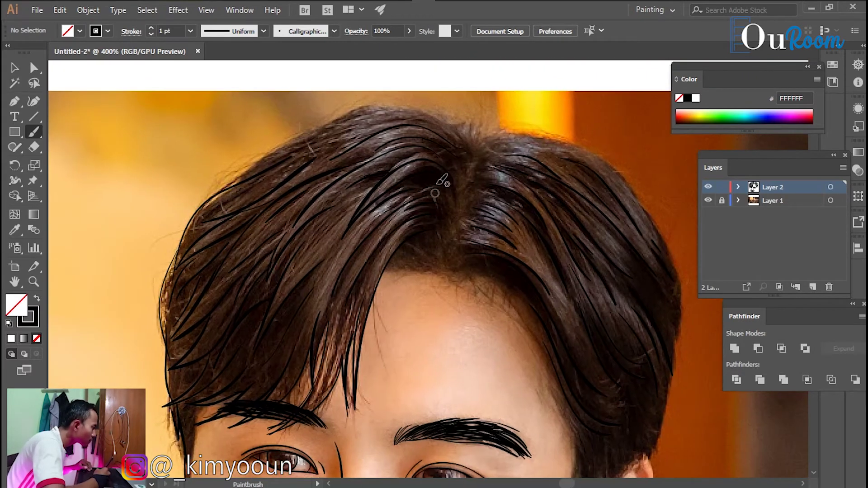
{"action": "scroll", "coordinate": [493, 235], "scroll_direction": "up", "scroll_amount": 5}
{"action": "left_click_drag", "start_coordinate": [347, 262], "coordinate": [514, 277]}
{"action": "left_click_drag", "start_coordinate": [298, 228], "coordinate": [522, 246]}
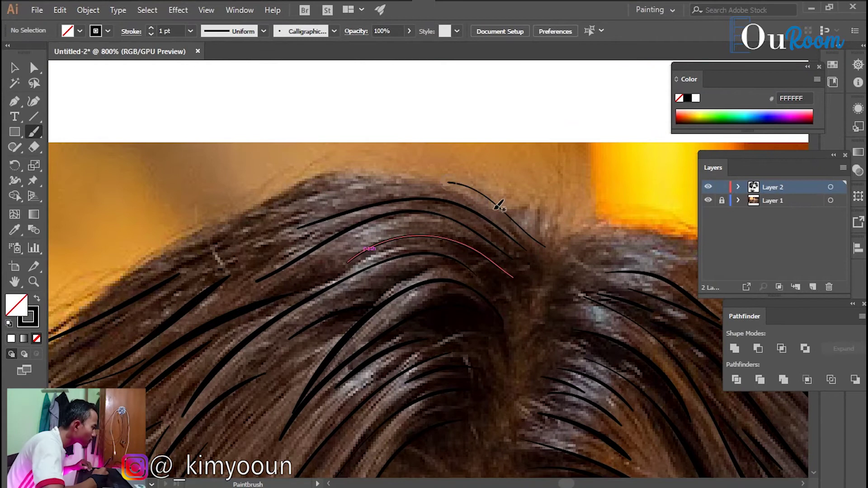
{"action": "left_click_drag", "start_coordinate": [199, 270], "coordinate": [285, 227]}
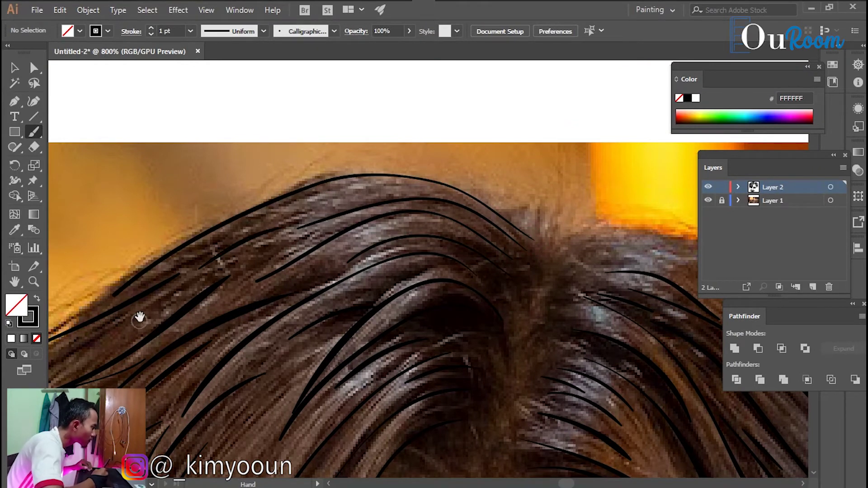
{"action": "scroll", "coordinate": [398, 175], "scroll_direction": "up", "scroll_amount": 5}
{"action": "left_click_drag", "start_coordinate": [328, 218], "coordinate": [311, 237]}
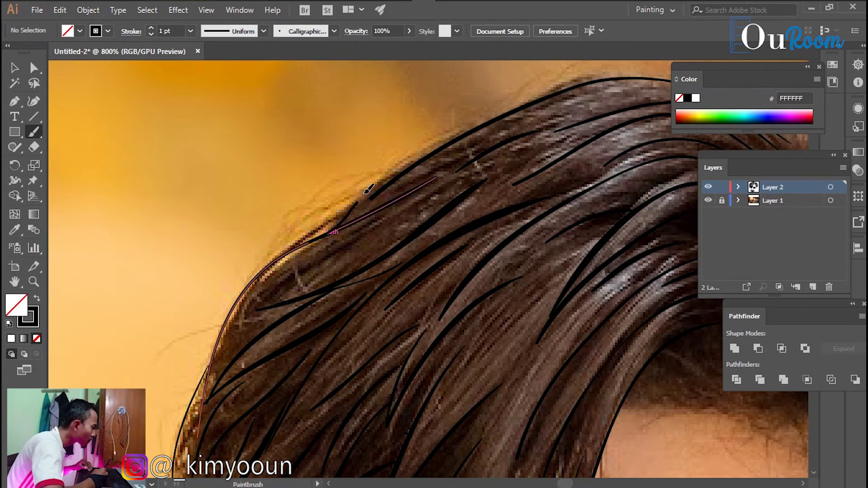
Add a curving top strand, the right-edge outline and a stray crown hair
{"action": "scroll", "coordinate": [240, 227], "scroll_direction": "down", "scroll_amount": 3}
{"action": "scroll", "coordinate": [330, 339], "scroll_direction": "up", "scroll_amount": 3}
{"action": "scroll", "coordinate": [446, 211], "scroll_direction": "down", "scroll_amount": 3}
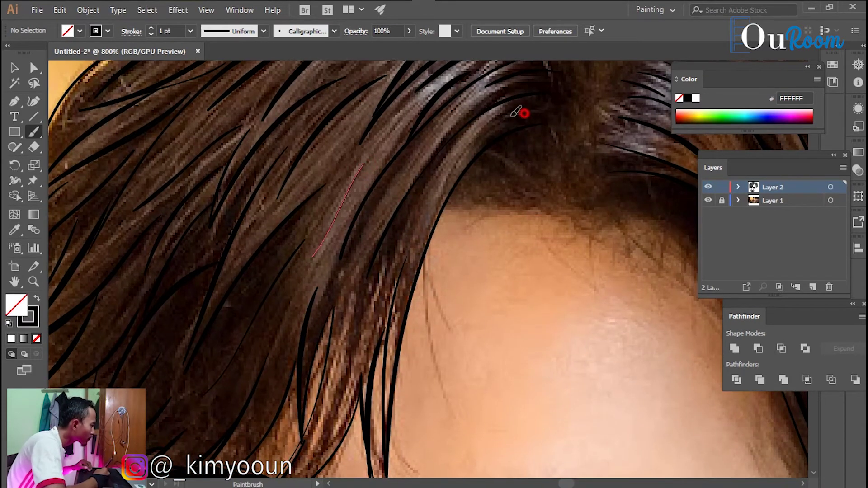
{"action": "scroll", "coordinate": [575, 178], "scroll_direction": "down", "scroll_amount": 3}
{"action": "scroll", "coordinate": [355, 181], "scroll_direction": "down", "scroll_amount": 3}
{"action": "scroll", "coordinate": [457, 182], "scroll_direction": "up", "scroll_amount": 3}
{"action": "scroll", "coordinate": [350, 219], "scroll_direction": "up", "scroll_amount": 2}
{"action": "scroll", "coordinate": [359, 232], "scroll_direction": "up", "scroll_amount": 2}
{"action": "left_click_drag", "start_coordinate": [234, 177], "coordinate": [393, 232]}
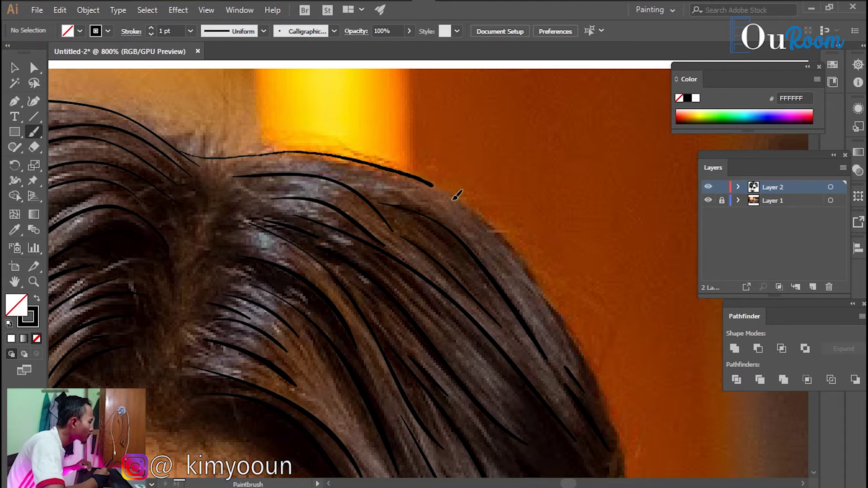
{"action": "left_click_drag", "start_coordinate": [615, 453], "coordinate": [548, 322]}
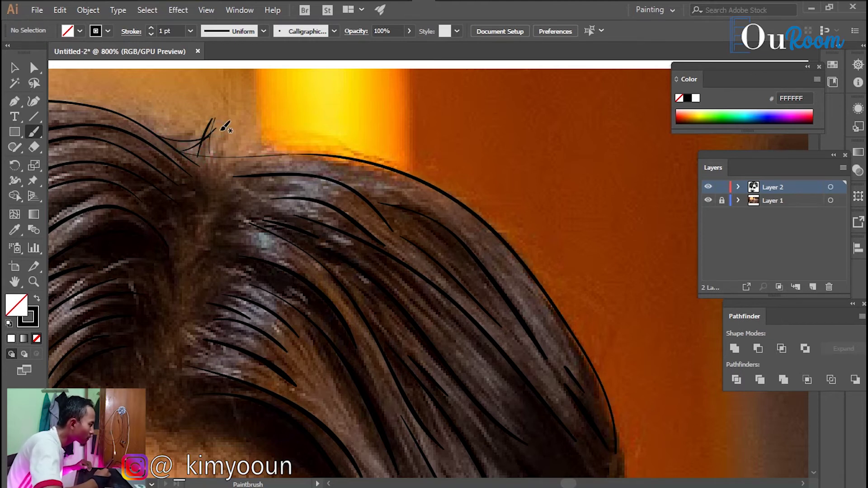
{"action": "left_click_drag", "start_coordinate": [218, 155], "coordinate": [234, 109]}
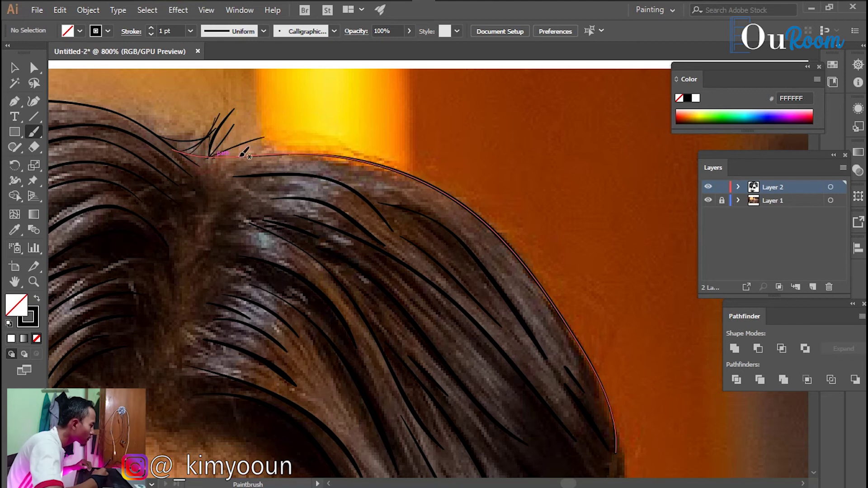
Continue the hair outline down the right edge to the hairline beside the ear
{"action": "scroll", "coordinate": [400, 213], "scroll_direction": "down", "scroll_amount": 5}
{"action": "scroll", "coordinate": [400, 214], "scroll_direction": "right", "scroll_amount": 3}
{"action": "scroll", "coordinate": [415, 162], "scroll_direction": "down", "scroll_amount": 3}
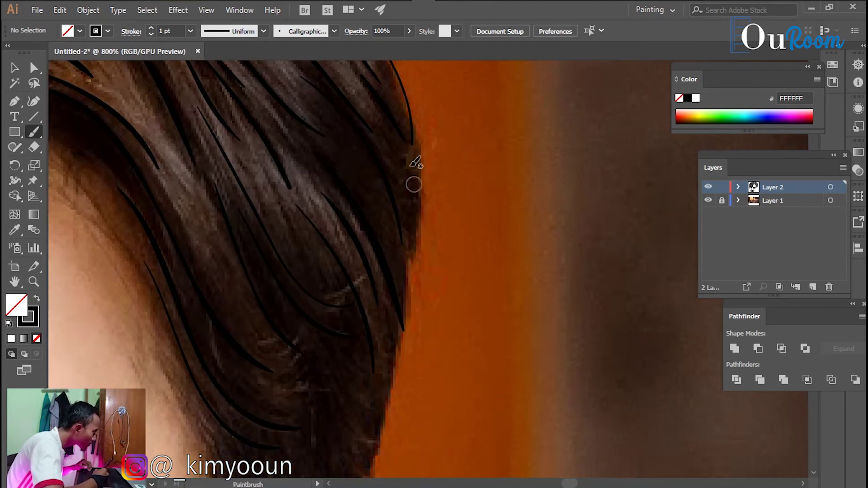
{"action": "left_click_drag", "start_coordinate": [416, 144], "coordinate": [409, 224]}
{"action": "scroll", "coordinate": [395, 174], "scroll_direction": "down", "scroll_amount": 3}
{"action": "mouse_move", "coordinate": [392, 163]}
{"action": "left_mouse_down"}
{"action": "mouse_move", "coordinate": [358, 302]}
{"action": "mouse_move", "coordinate": [329, 199]}
{"action": "mouse_move", "coordinate": [330, 278]}
{"action": "left_mouse_up"}
{"action": "left_click_drag", "start_coordinate": [257, 174], "coordinate": [325, 319]}
{"action": "left_click_drag", "start_coordinate": [312, 277], "coordinate": [297, 155]}
{"action": "mouse_move", "coordinate": [275, 151]}
{"action": "left_mouse_down"}
{"action": "mouse_move", "coordinate": [284, 217]}
{"action": "mouse_move", "coordinate": [279, 400]}
{"action": "left_mouse_up"}
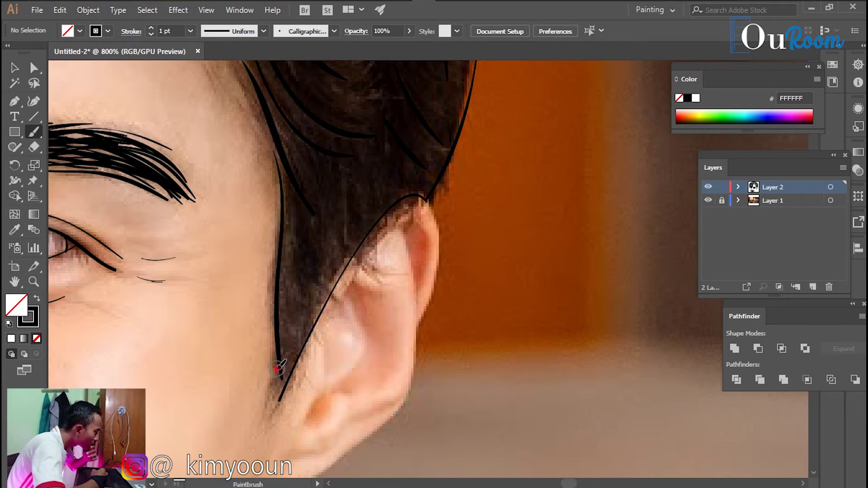
Paint strands along the forehead hairline curve plus a long strand down the left hairline
{"action": "scroll", "coordinate": [277, 364], "scroll_direction": "up", "scroll_amount": 5}
{"action": "scroll", "coordinate": [388, 271], "scroll_direction": "up", "scroll_amount": 5}
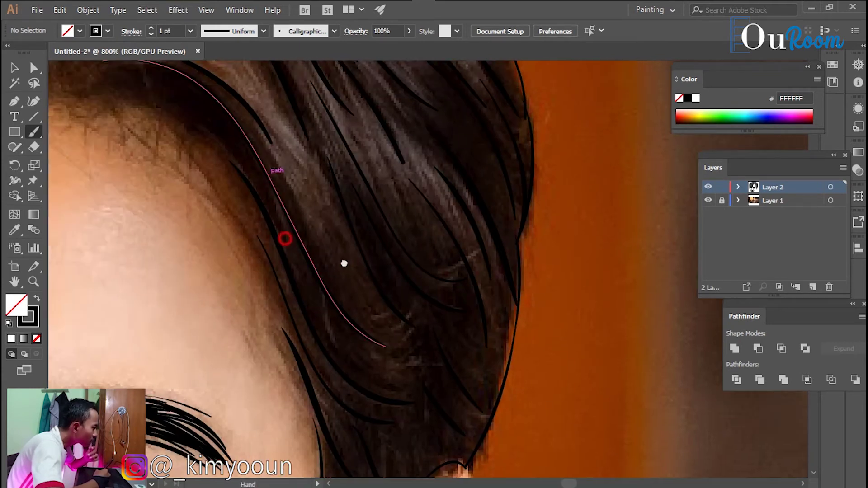
{"action": "scroll", "coordinate": [236, 193], "scroll_direction": "left", "scroll_amount": 5}
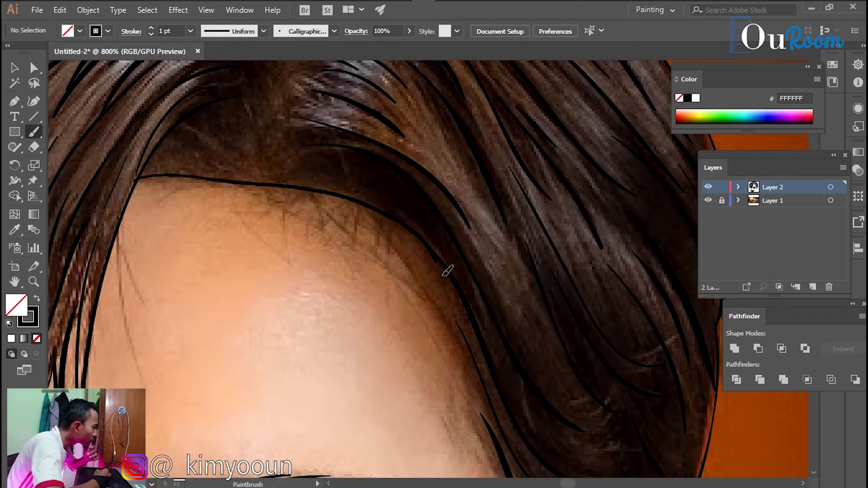
{"action": "scroll", "coordinate": [498, 316], "scroll_direction": "left", "scroll_amount": 2}
{"action": "left_click_drag", "start_coordinate": [407, 199], "coordinate": [486, 312]}
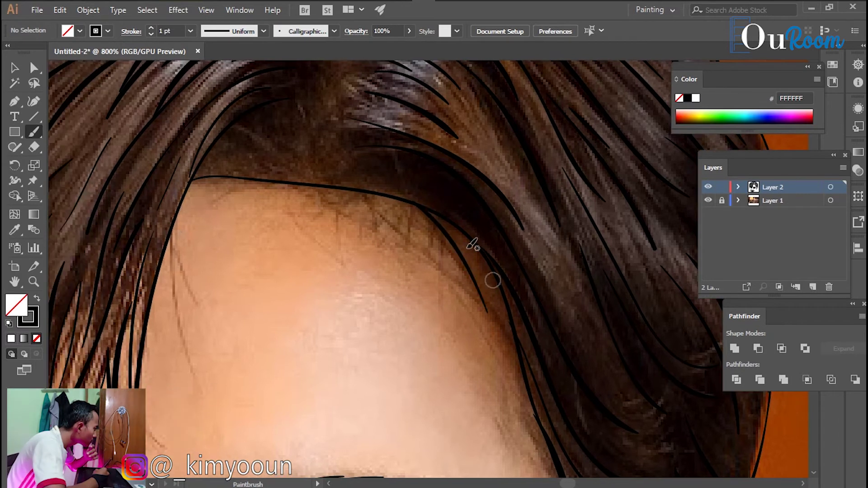
{"action": "left_click_drag", "start_coordinate": [432, 215], "coordinate": [522, 385]}
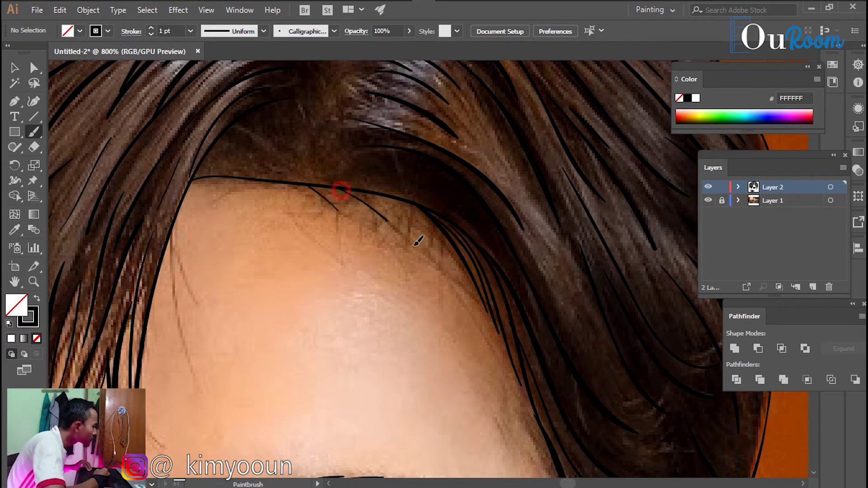
{"action": "left_click_drag", "start_coordinate": [179, 211], "coordinate": [198, 380]}
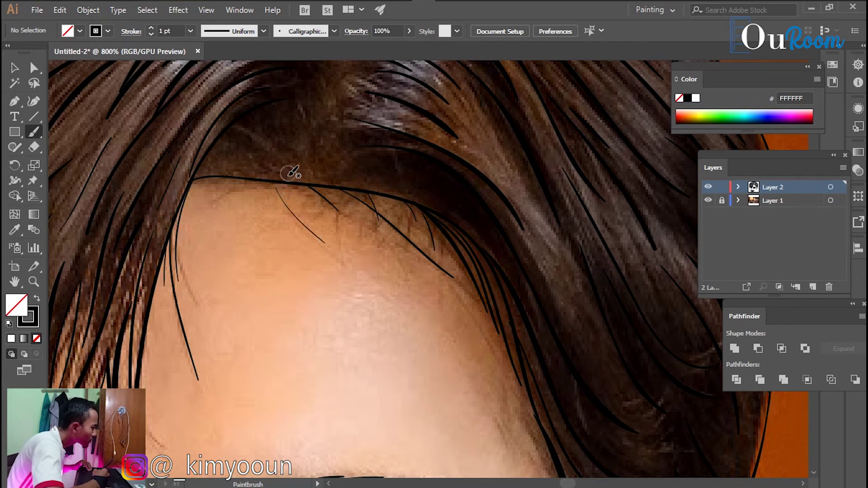
{"action": "mouse_move", "coordinate": [271, 177]}
{"action": "left_mouse_down"}
{"action": "mouse_move", "coordinate": [316, 230]}
{"action": "mouse_move", "coordinate": [209, 215]}
{"action": "left_mouse_up"}
Add fringe strands curving down over the forehead, including one down the fringe's edge
{"action": "scroll", "coordinate": [325, 223], "scroll_direction": "down", "scroll_amount": 3}
{"action": "scroll", "coordinate": [326, 223], "scroll_direction": "right", "scroll_amount": 3}
{"action": "left_click_drag", "start_coordinate": [337, 173], "coordinate": [408, 271]}
{"action": "scroll", "coordinate": [394, 178], "scroll_direction": "down", "scroll_amount": 3}
{"action": "scroll", "coordinate": [393, 178], "scroll_direction": "right", "scroll_amount": 2}
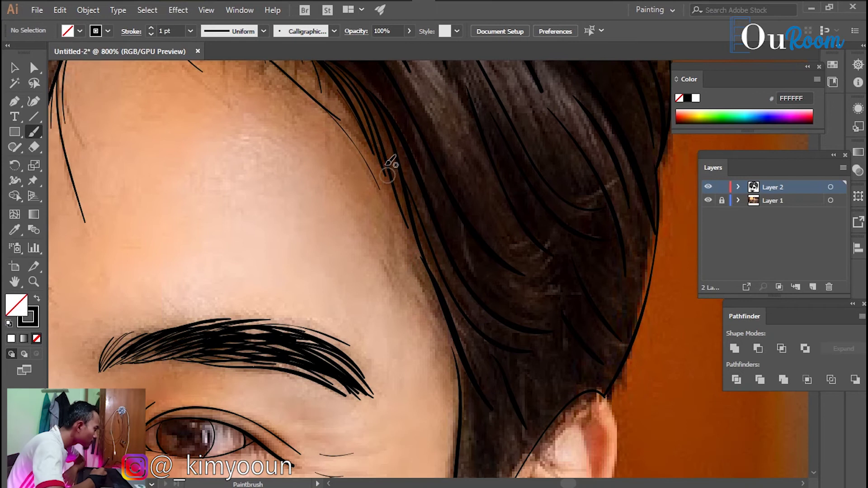
{"action": "scroll", "coordinate": [470, 271], "scroll_direction": "down", "scroll_amount": 5}
{"action": "scroll", "coordinate": [344, 159], "scroll_direction": "up", "scroll_amount": 3}
{"action": "scroll", "coordinate": [343, 159], "scroll_direction": "up", "scroll_amount": 2}
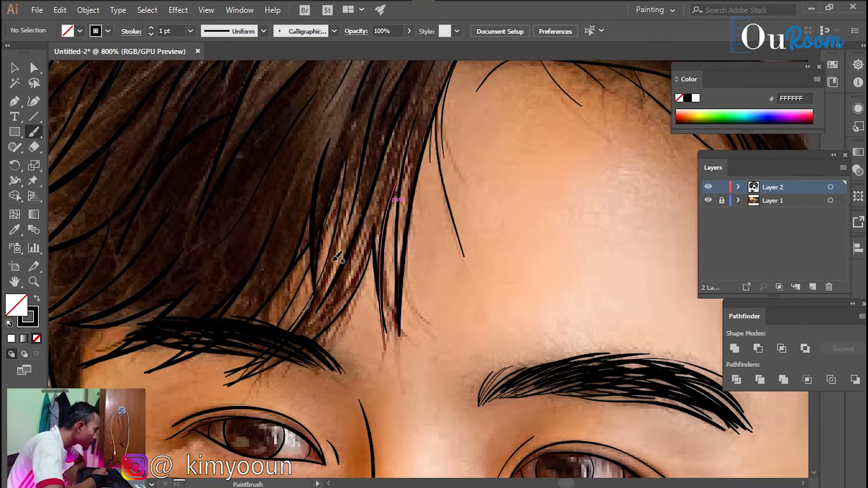
{"action": "left_click_drag", "start_coordinate": [399, 206], "coordinate": [429, 343]}
{"action": "left_click_drag", "start_coordinate": [388, 229], "coordinate": [409, 362]}
{"action": "scroll", "coordinate": [394, 248], "scroll_direction": "left", "scroll_amount": 4}
{"action": "scroll", "coordinate": [394, 248], "scroll_direction": "down", "scroll_amount": 1}
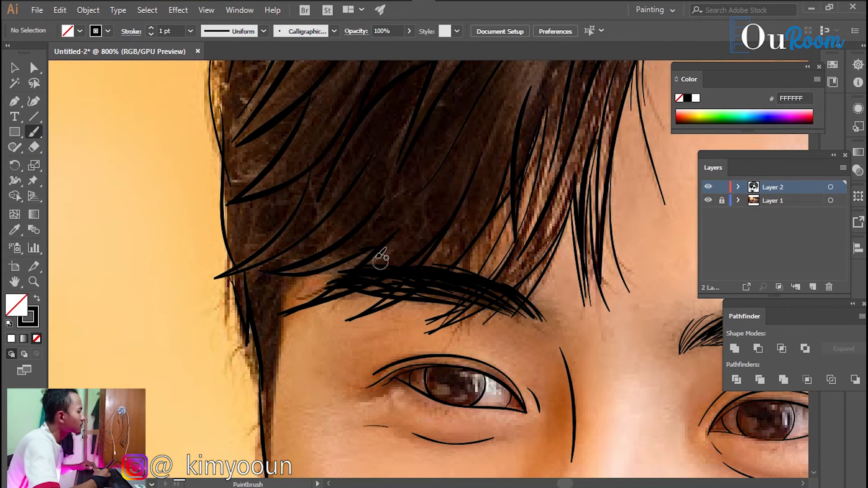
{"action": "scroll", "coordinate": [312, 280], "scroll_direction": "down", "scroll_amount": 3}
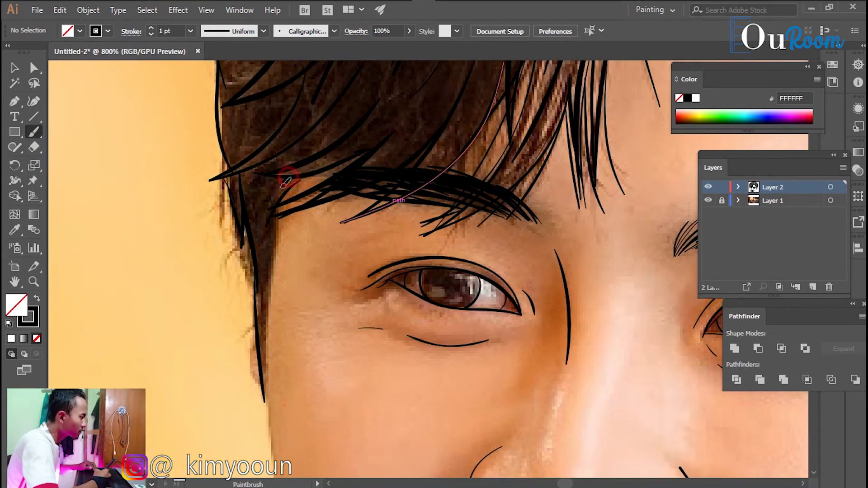
{"action": "left_click_drag", "start_coordinate": [288, 177], "coordinate": [272, 292]}
Zoom out and hide then reshow Layer 1's photo to check the line art
{"action": "scroll", "coordinate": [429, 203], "scroll_direction": "up", "scroll_amount": 3}
{"action": "scroll", "coordinate": [429, 204], "scroll_direction": "right", "scroll_amount": 1}
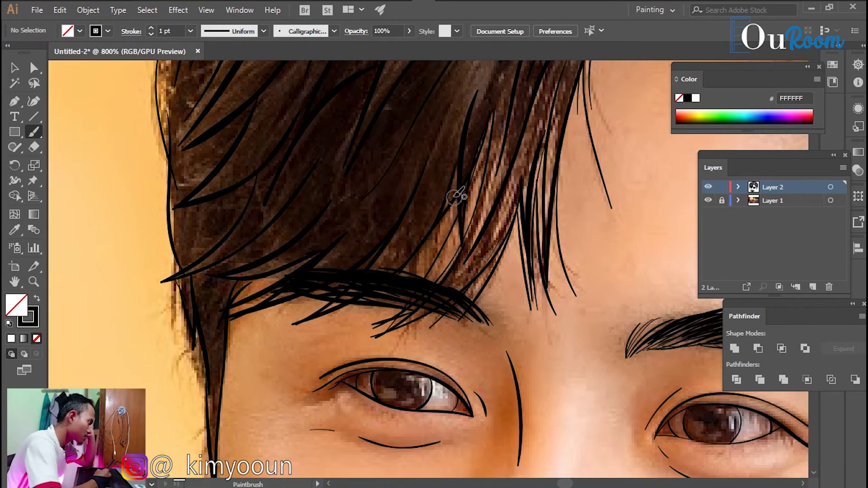
{"action": "key", "text": "ctrl+minus"}
{"action": "key", "text": "ctrl+minus"}
{"action": "key", "text": "ctrl+minus"}
{"action": "key", "text": "ctrl+minus"}
{"action": "left_click", "coordinate": [708, 200]}
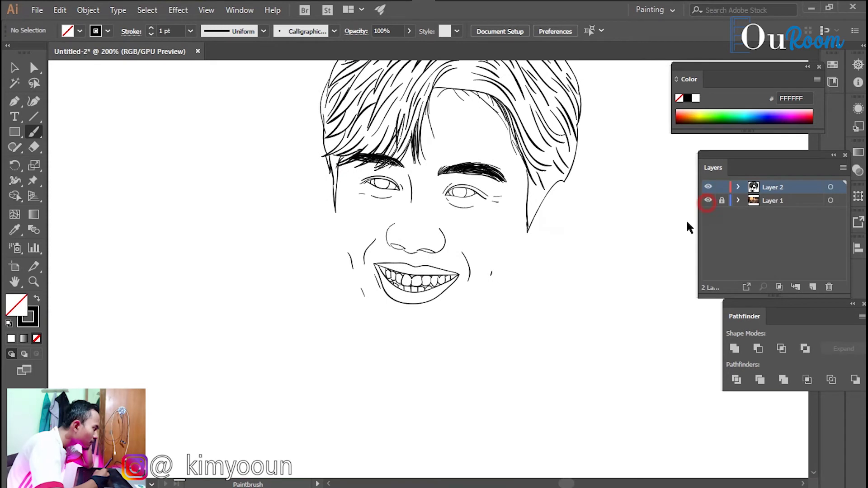
{"action": "left_click", "coordinate": [709, 200]}
{"action": "scroll", "coordinate": [678, 217], "scroll_direction": "up", "scroll_amount": 5}
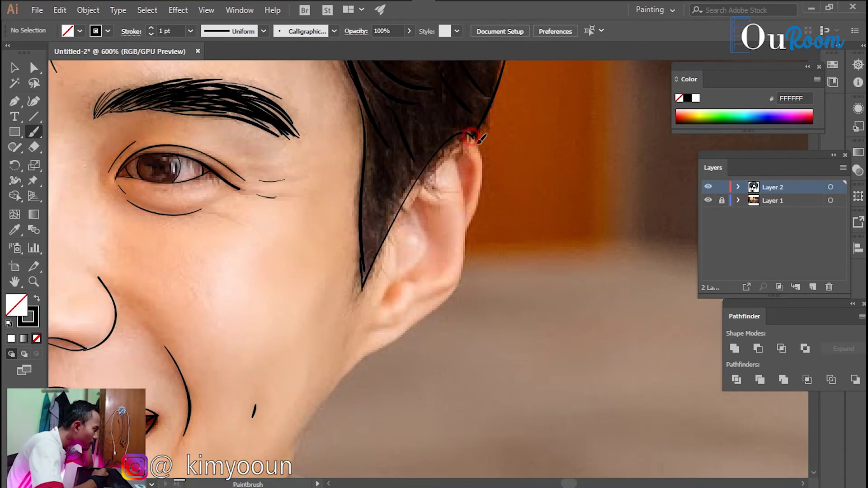
Extend the ear outline, draw the jaw below it, and add inner ear curves
{"action": "left_click_drag", "start_coordinate": [475, 220], "coordinate": [462, 239]}
{"action": "left_click_drag", "start_coordinate": [455, 179], "coordinate": [464, 209]}
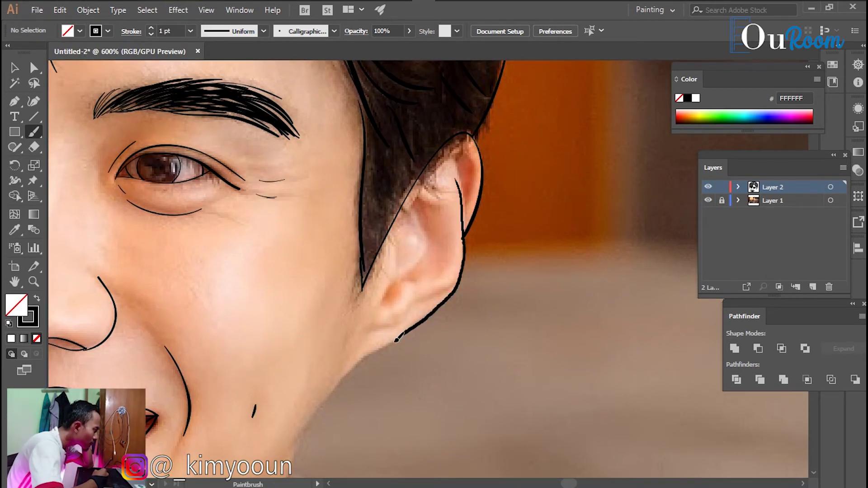
{"action": "left_click_drag", "start_coordinate": [397, 340], "coordinate": [335, 390]}
{"action": "left_click_drag", "start_coordinate": [451, 158], "coordinate": [469, 199]}
{"action": "left_click_drag", "start_coordinate": [406, 213], "coordinate": [437, 209]}
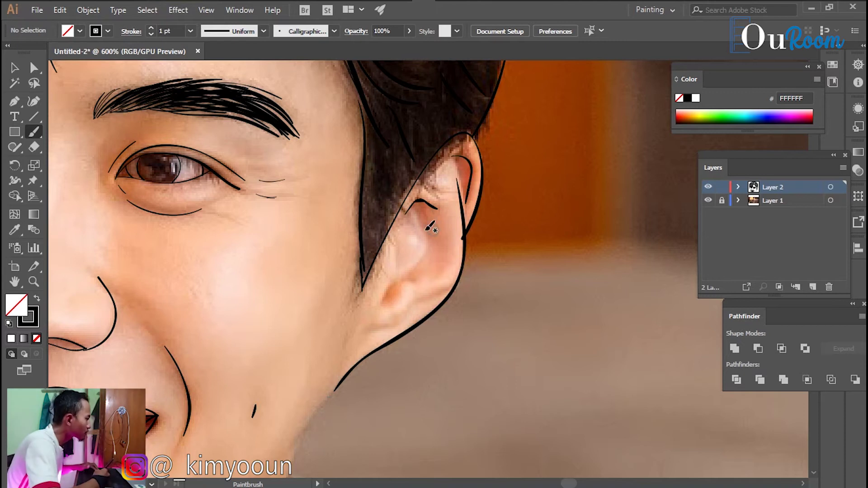
{"action": "left_click_drag", "start_coordinate": [397, 247], "coordinate": [398, 266]}
{"action": "left_click_drag", "start_coordinate": [416, 234], "coordinate": [432, 245]}
Draw the earlobe loop with surrounding strokes, then pan to the mouth and chin
{"action": "left_click_drag", "start_coordinate": [421, 274], "coordinate": [397, 296]}
{"action": "left_click_drag", "start_coordinate": [391, 319], "coordinate": [362, 331]}
{"action": "left_click_drag", "start_coordinate": [452, 260], "coordinate": [421, 294]}
{"action": "mouse_move", "coordinate": [317, 426]}
{"action": "left_mouse_down"}
{"action": "mouse_move", "coordinate": [509, 217]}
{"action": "mouse_move", "coordinate": [646, 342]}
{"action": "left_mouse_up"}
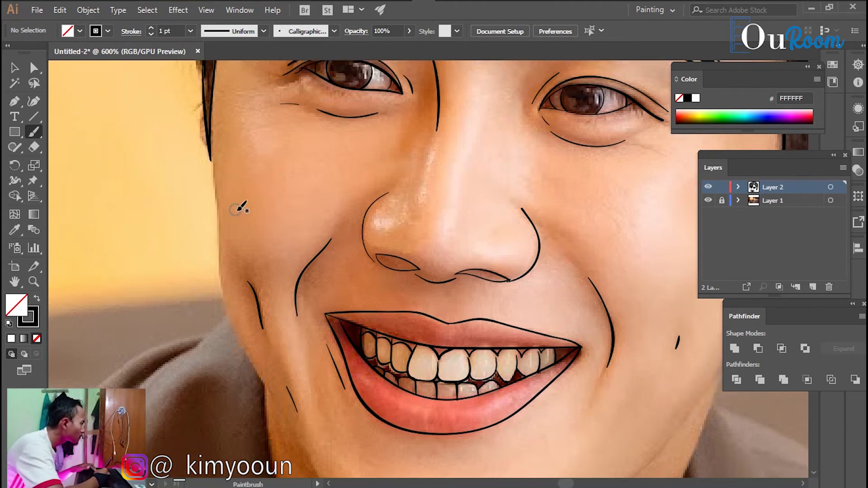
Undo two stray strokes and trace the left edge of the face downward
{"action": "mouse_move", "coordinate": [242, 218]}
{"action": "left_mouse_down"}
{"action": "mouse_move", "coordinate": [212, 147]}
{"action": "mouse_move", "coordinate": [207, 245]}
{"action": "left_mouse_up"}
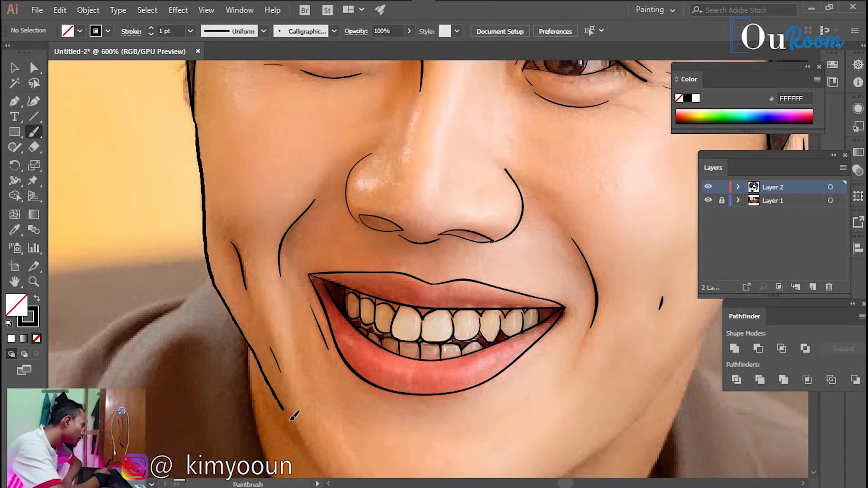
{"action": "key", "text": "ctrl+z"}
{"action": "left_click_drag", "start_coordinate": [372, 310], "coordinate": [343, 299]}
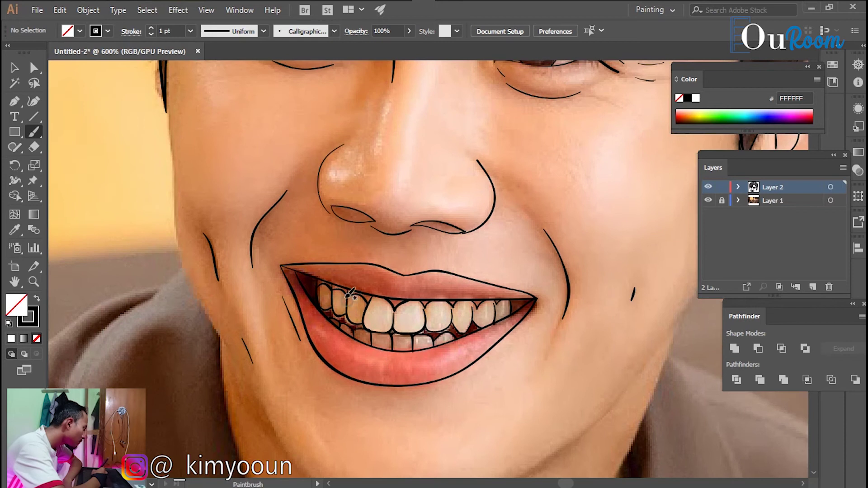
{"action": "mouse_move", "coordinate": [192, 141]}
{"action": "left_mouse_down"}
{"action": "mouse_move", "coordinate": [180, 135]}
{"action": "mouse_move", "coordinate": [165, 195]}
{"action": "left_mouse_up"}
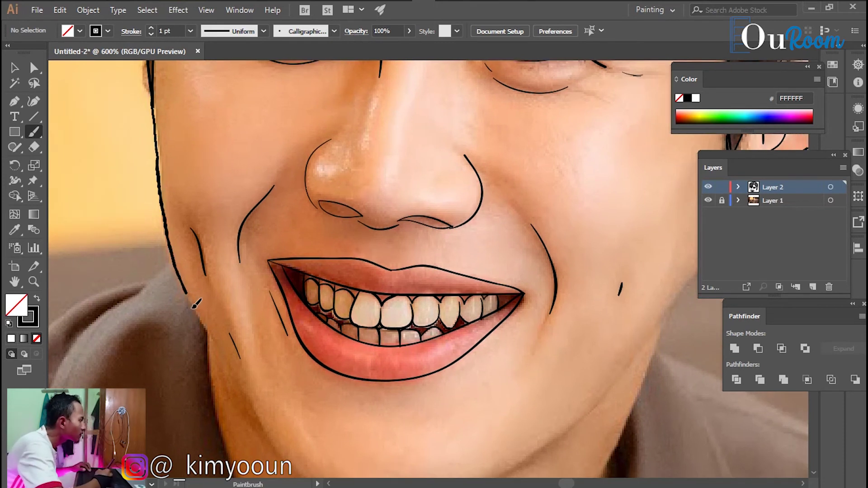
{"action": "key", "text": "ctrl+z"}
{"action": "left_click_drag", "start_coordinate": [244, 217], "coordinate": [201, 200]}
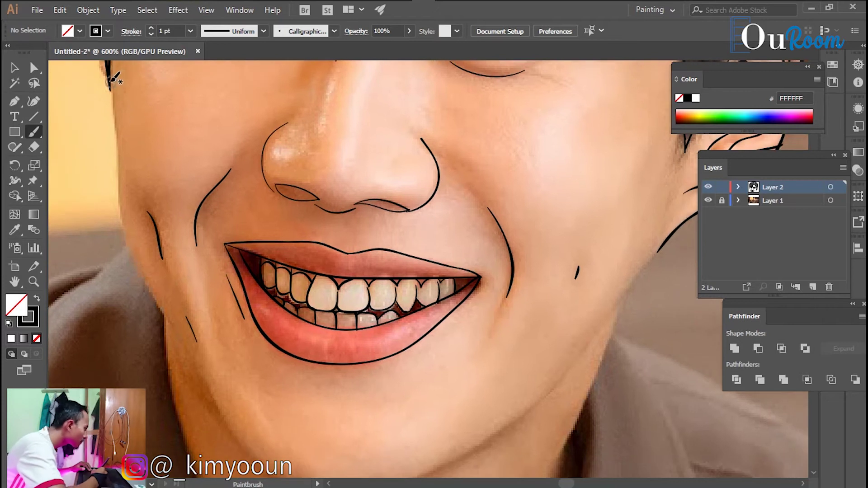
{"action": "left_click_drag", "start_coordinate": [110, 81], "coordinate": [119, 154]}
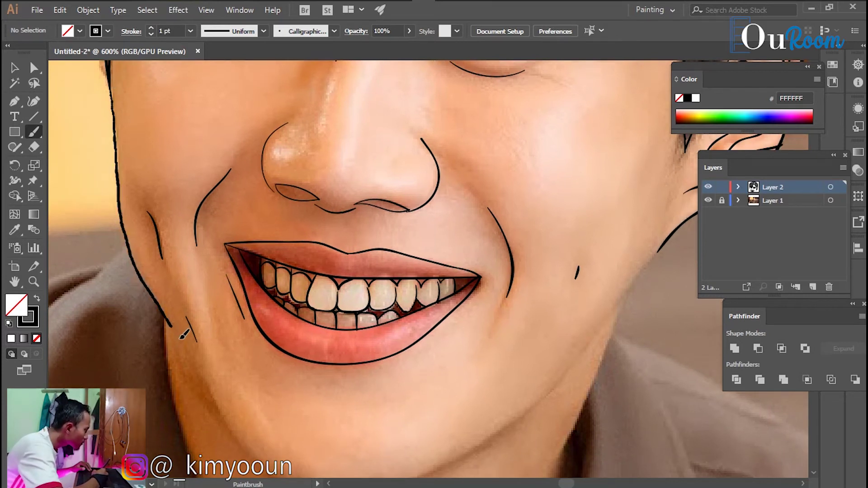
Trace the jawline down around the chin and begin the left neck edge
{"action": "left_click_drag", "start_coordinate": [310, 423], "coordinate": [252, 364]}
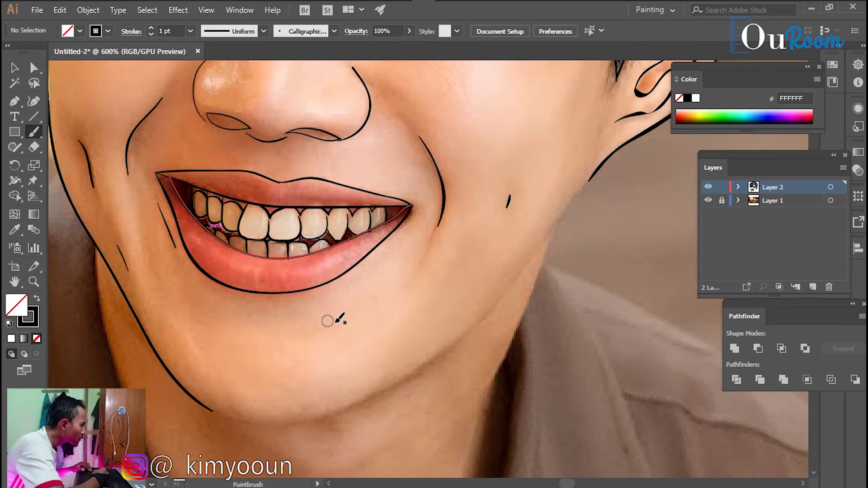
{"action": "left_click_drag", "start_coordinate": [335, 317], "coordinate": [276, 332]}
{"action": "left_click_drag", "start_coordinate": [147, 421], "coordinate": [165, 434]}
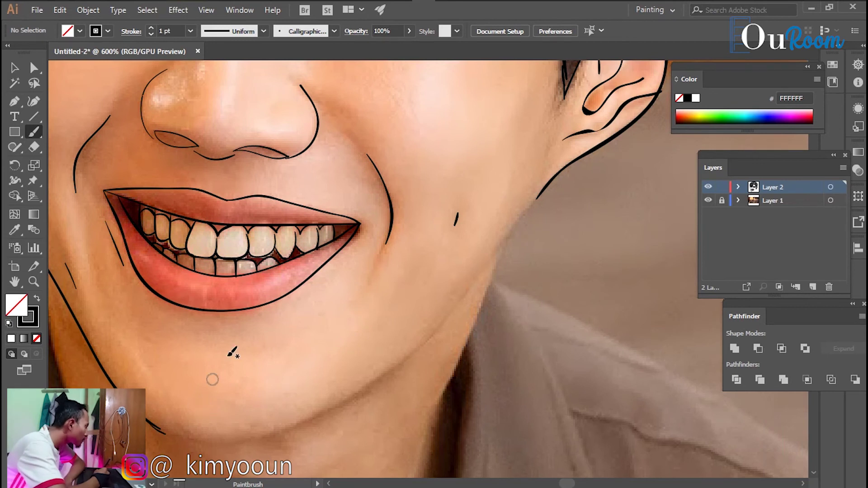
{"action": "left_click_drag", "start_coordinate": [258, 287], "coordinate": [265, 229]}
{"action": "mouse_move", "coordinate": [49, 199]}
{"action": "left_mouse_down"}
{"action": "mouse_move", "coordinate": [158, 359]}
{"action": "mouse_move", "coordinate": [227, 379]}
{"action": "left_mouse_up"}
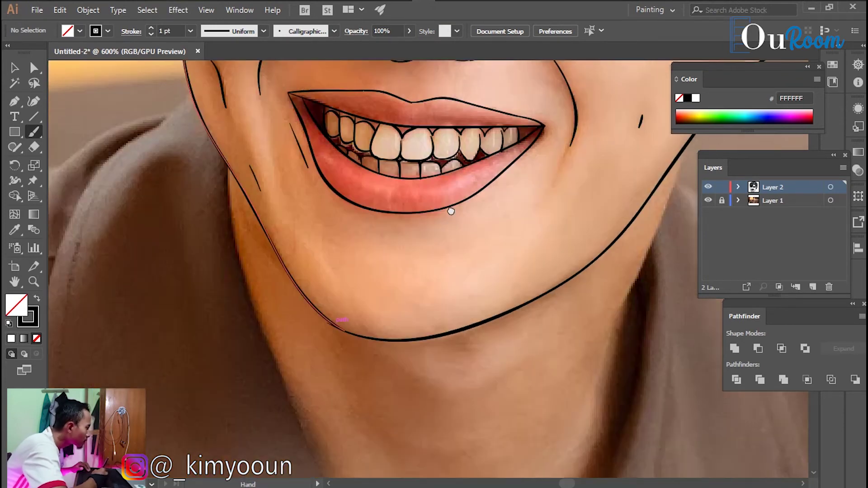
{"action": "left_click_drag", "start_coordinate": [181, 307], "coordinate": [252, 184]}
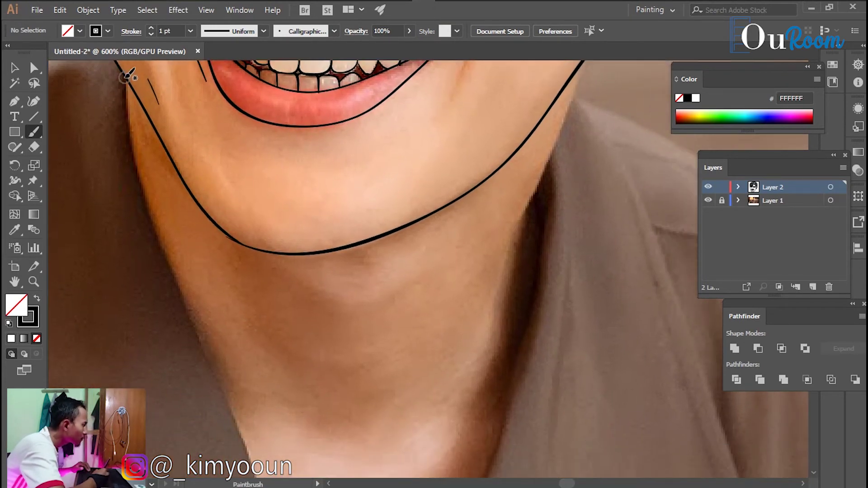
{"action": "left_click_drag", "start_coordinate": [192, 301], "coordinate": [253, 457]}
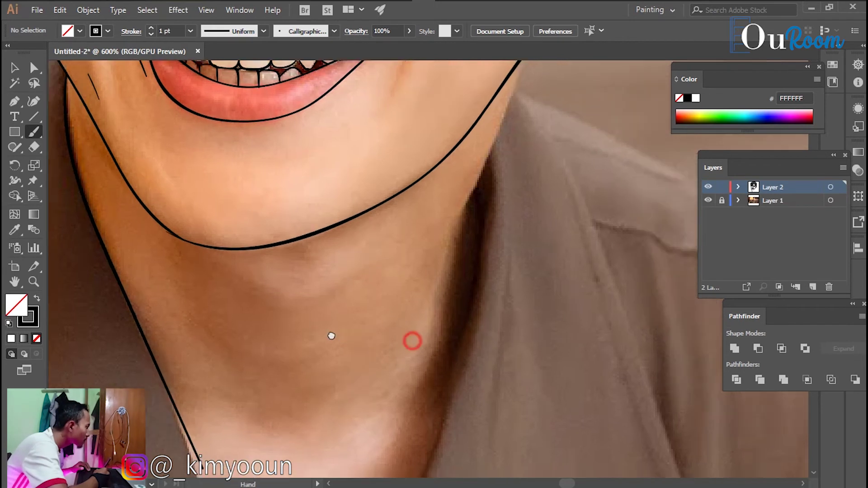
{"action": "left_click_drag", "start_coordinate": [329, 335], "coordinate": [401, 149]}
{"action": "key", "text": "ctrl+z"}
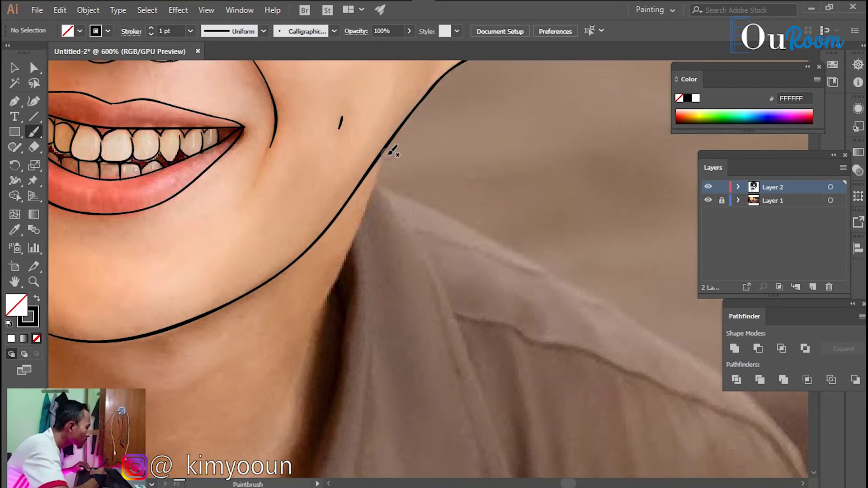
Trace the right edge of the neck, redrawing the first attempt
{"action": "left_click_drag", "start_coordinate": [382, 165], "coordinate": [348, 269]}
{"action": "scroll", "coordinate": [360, 164], "scroll_direction": "down", "scroll_amount": 3}
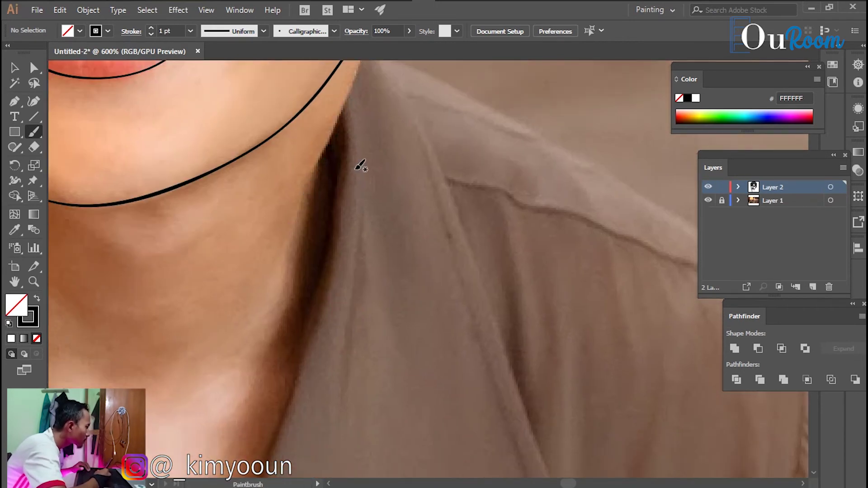
{"action": "scroll", "coordinate": [361, 122], "scroll_direction": "up", "scroll_amount": 3}
{"action": "key", "text": "ctrl+z"}
{"action": "left_click_drag", "start_coordinate": [346, 119], "coordinate": [306, 309]}
{"action": "scroll", "coordinate": [306, 310], "scroll_direction": "down", "scroll_amount": 3}
{"action": "left_click_drag", "start_coordinate": [336, 117], "coordinate": [323, 250]}
{"action": "scroll", "coordinate": [312, 339], "scroll_direction": "down", "scroll_amount": 5}
Trace both edges of the shirt's V-neck, redrawing the messy right side
{"action": "left_click_drag", "start_coordinate": [129, 63], "coordinate": [184, 189]}
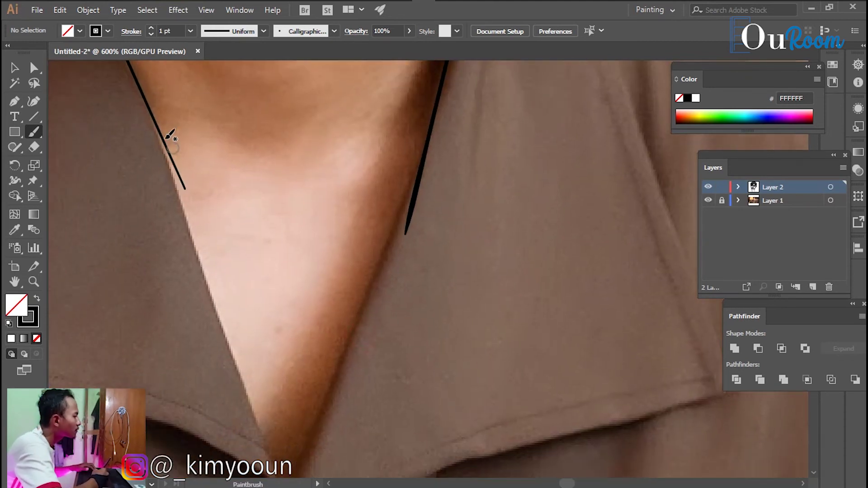
{"action": "mouse_move", "coordinate": [163, 136]}
{"action": "left_mouse_down"}
{"action": "mouse_move", "coordinate": [252, 413]}
{"action": "mouse_move", "coordinate": [398, 90]}
{"action": "left_mouse_up"}
{"action": "scroll", "coordinate": [320, 372], "scroll_direction": "down", "scroll_amount": 3}
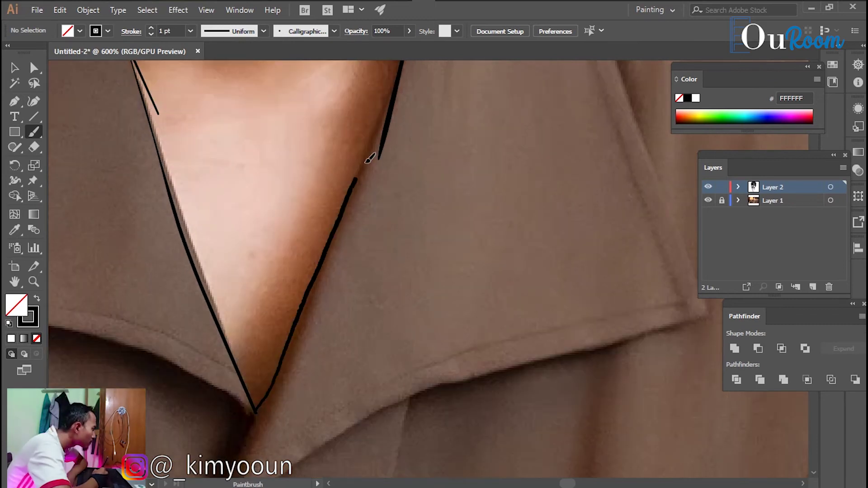
{"action": "scroll", "coordinate": [362, 226], "scroll_direction": "up", "scroll_amount": 3}
{"action": "key", "text": "ctrl+z"}
{"action": "left_click_drag", "start_coordinate": [357, 224], "coordinate": [244, 472]}
{"action": "scroll", "coordinate": [291, 368], "scroll_direction": "down", "scroll_amount": 5}
{"action": "scroll", "coordinate": [377, 253], "scroll_direction": "up", "scroll_amount": 3}
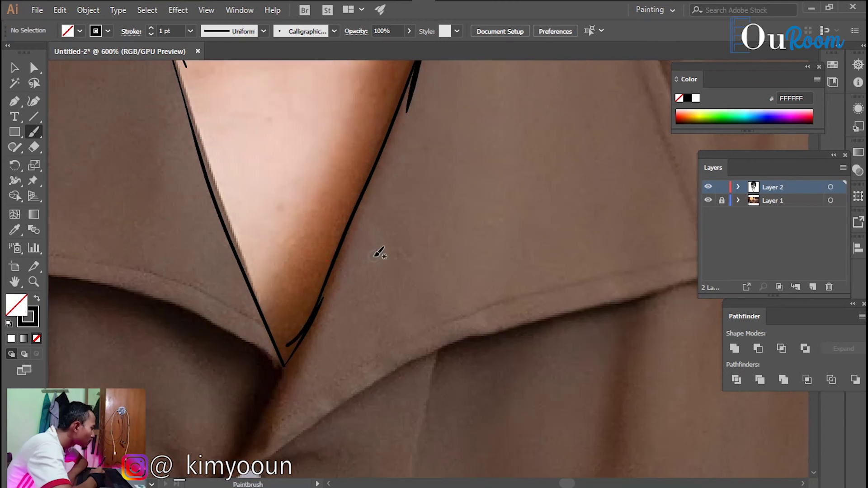
{"action": "scroll", "coordinate": [451, 179], "scroll_direction": "down", "scroll_amount": 3}
{"action": "scroll", "coordinate": [339, 242], "scroll_direction": "up", "scroll_amount": 2}
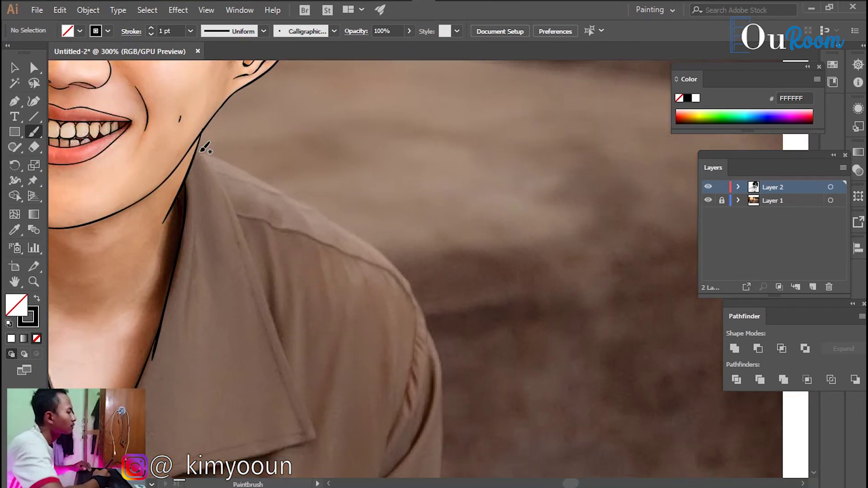
Trace the collar and shoulder outline, extending the collar line to its tip
{"action": "mouse_move", "coordinate": [200, 151]}
{"action": "left_mouse_down"}
{"action": "mouse_move", "coordinate": [345, 217]}
{"action": "mouse_move", "coordinate": [397, 264]}
{"action": "left_mouse_up"}
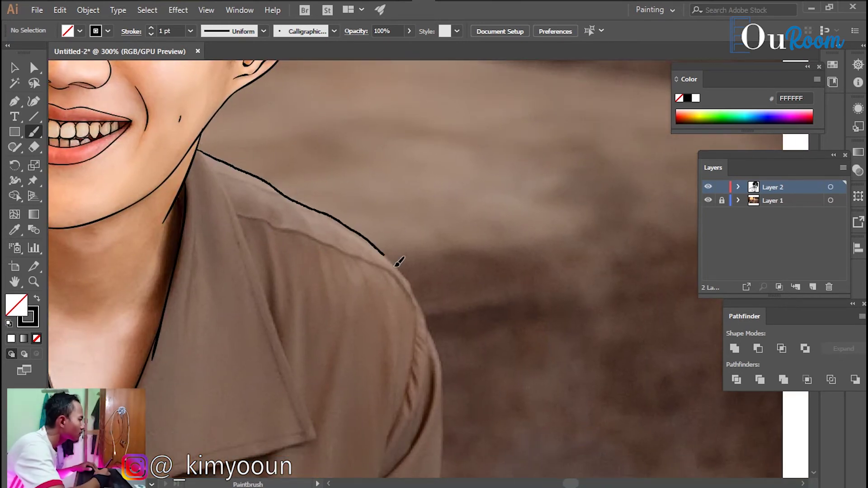
{"action": "left_click_drag", "start_coordinate": [427, 363], "coordinate": [406, 406]}
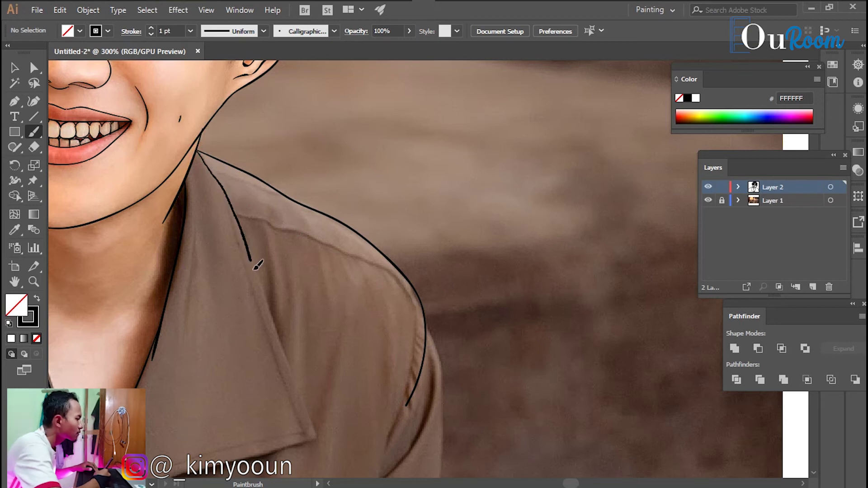
{"action": "left_click_drag", "start_coordinate": [198, 147], "coordinate": [315, 441]}
{"action": "left_click_drag", "start_coordinate": [227, 320], "coordinate": [357, 296]}
{"action": "scroll", "coordinate": [484, 190], "scroll_direction": "up", "scroll_amount": 1}
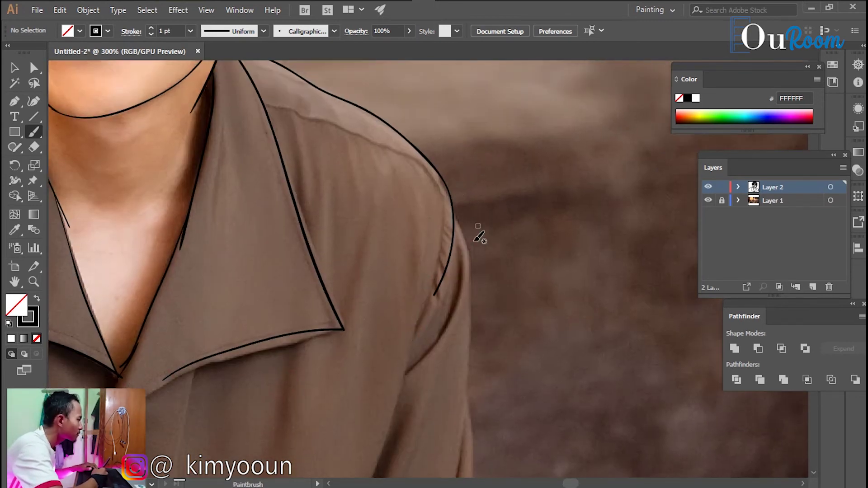
{"action": "scroll", "coordinate": [480, 235], "scroll_direction": "down", "scroll_amount": 1}
Trace the outer shoulder edge with extra lines, zooming in for detail
{"action": "left_click_drag", "start_coordinate": [407, 117], "coordinate": [389, 384]}
{"action": "key", "text": "ctrl+plus"}
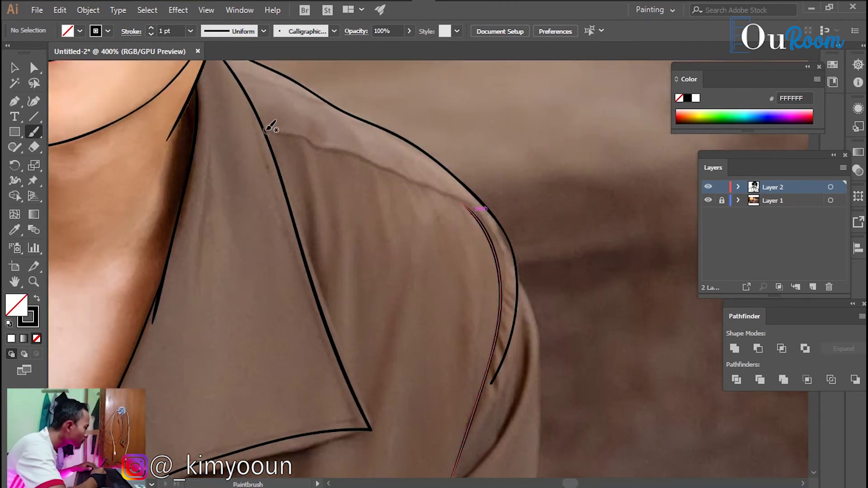
{"action": "left_click_drag", "start_coordinate": [467, 200], "coordinate": [468, 202]}
{"action": "scroll", "coordinate": [497, 217], "scroll_direction": "down", "scroll_amount": 3}
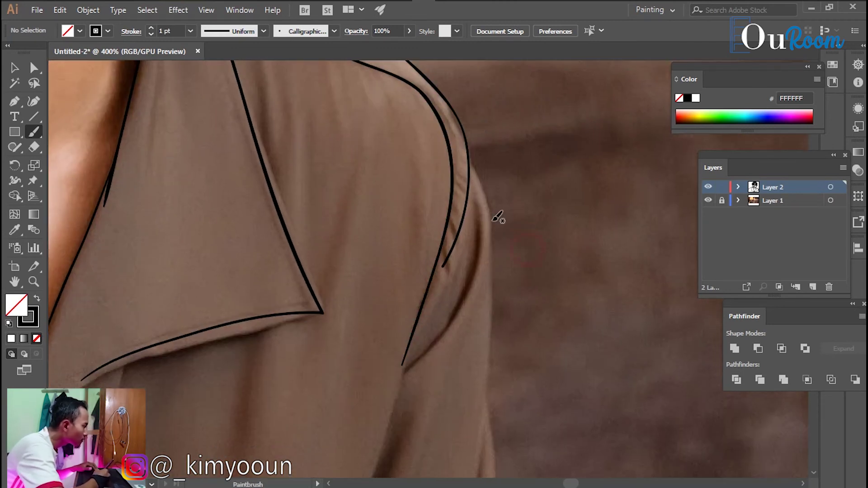
{"action": "scroll", "coordinate": [480, 207], "scroll_direction": "down", "scroll_amount": 1}
{"action": "left_click_drag", "start_coordinate": [430, 136], "coordinate": [455, 421]}
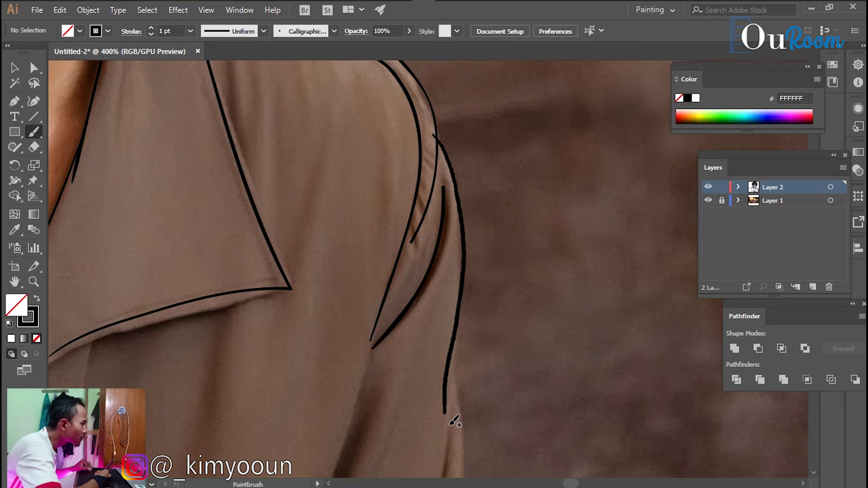
{"action": "key", "text": "ctrl+minus"}
{"action": "scroll", "coordinate": [333, 290], "scroll_direction": "up", "scroll_amount": 3}
{"action": "key", "text": "ctrl+plus"}
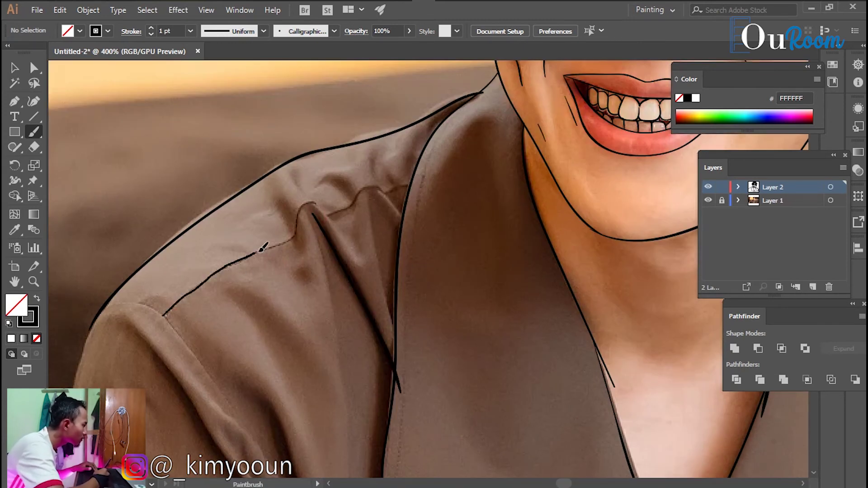
Draw the shoulder seam and fabric folds running up toward the collar and down the shirt
{"action": "left_click_drag", "start_coordinate": [335, 207], "coordinate": [357, 193]}
{"action": "scroll", "coordinate": [443, 167], "scroll_direction": "down", "scroll_amount": 1}
{"action": "left_click_drag", "start_coordinate": [454, 96], "coordinate": [389, 206]}
{"action": "left_click_drag", "start_coordinate": [484, 279], "coordinate": [497, 103]}
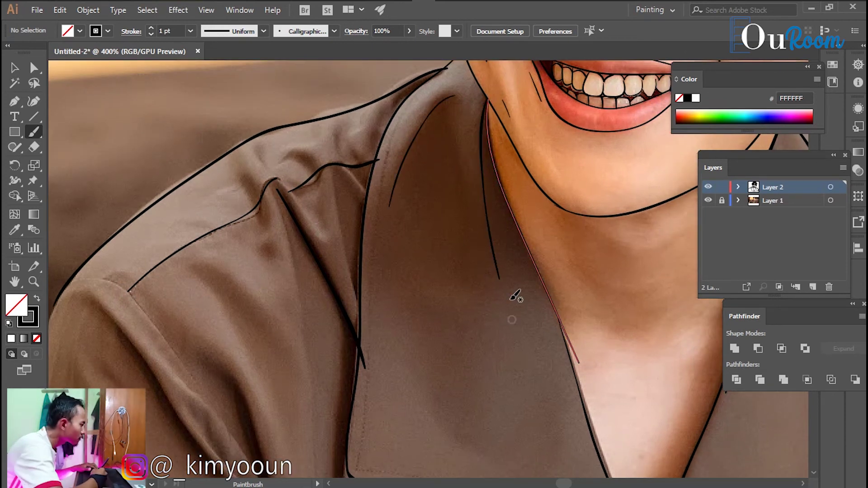
{"action": "scroll", "coordinate": [519, 310], "scroll_direction": "down", "scroll_amount": 3}
{"action": "left_click_drag", "start_coordinate": [405, 128], "coordinate": [444, 377]}
{"action": "left_click_drag", "start_coordinate": [354, 206], "coordinate": [389, 254]}
{"action": "scroll", "coordinate": [389, 253], "scroll_direction": "down", "scroll_amount": 3}
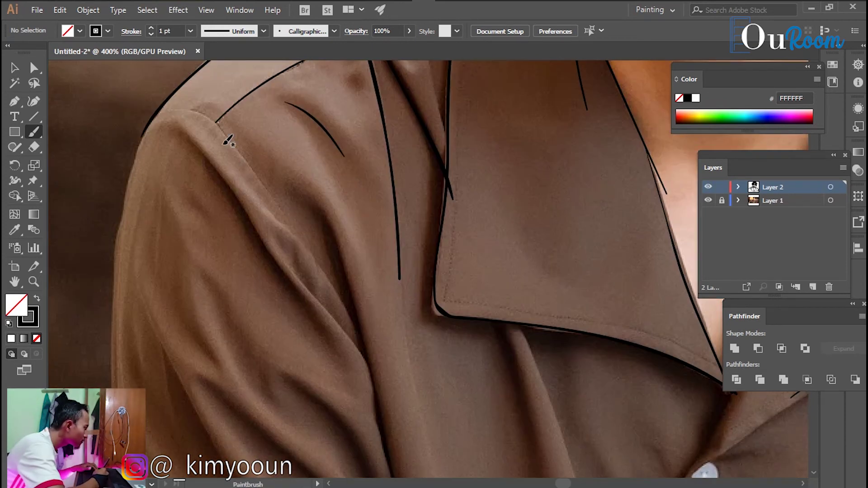
Add sleeve folds and the fold below the collar, then finish the shoulder stroke
{"action": "left_click_drag", "start_coordinate": [182, 107], "coordinate": [344, 307]}
{"action": "scroll", "coordinate": [343, 306], "scroll_direction": "down", "scroll_amount": 3}
{"action": "left_click_drag", "start_coordinate": [255, 63], "coordinate": [305, 201]}
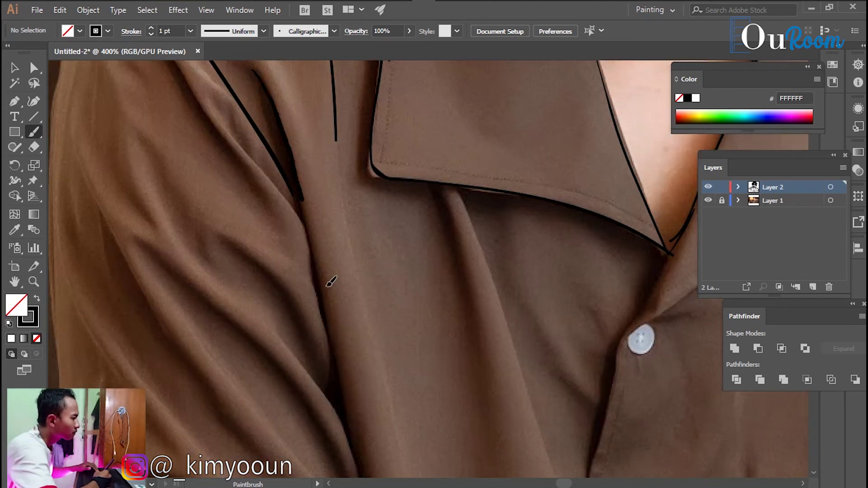
{"action": "scroll", "coordinate": [456, 264], "scroll_direction": "up", "scroll_amount": 3}
{"action": "left_click_drag", "start_coordinate": [445, 270], "coordinate": [465, 344]}
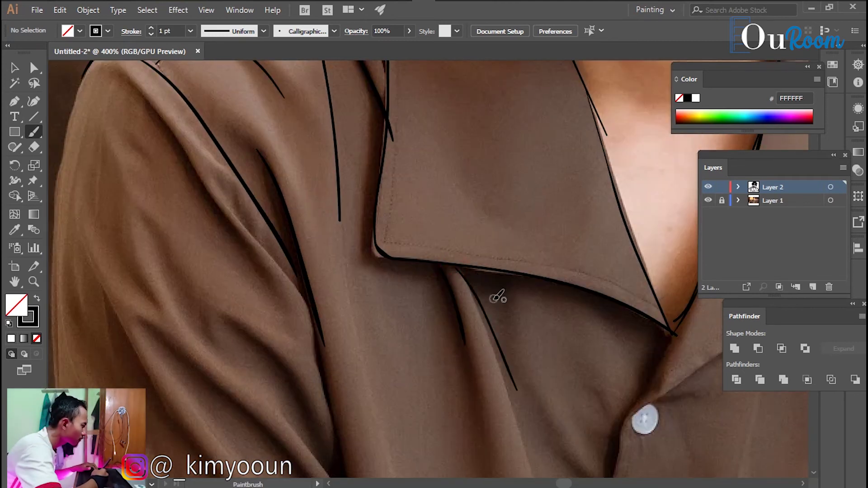
{"action": "key", "text": "ctrl+minus"}
{"action": "key", "text": "ctrl+minus"}
{"action": "key", "text": "ctrl+minus"}
{"action": "scroll", "coordinate": [306, 350], "scroll_direction": "up", "scroll_amount": 3}
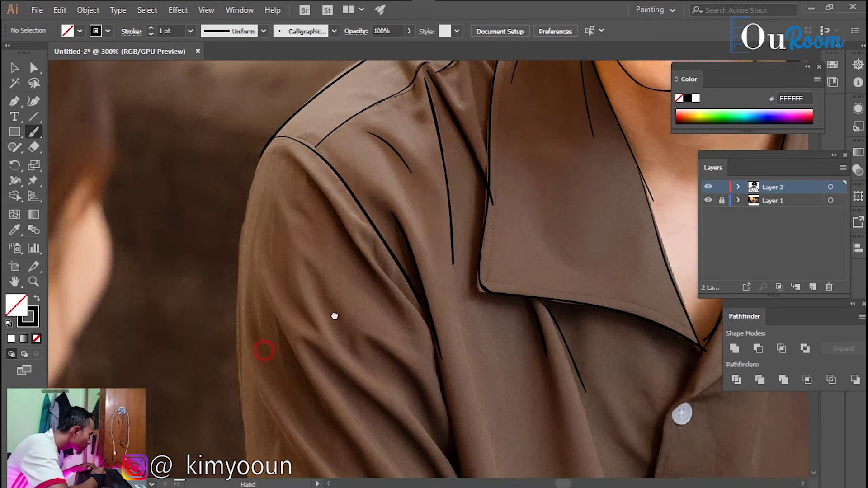
{"action": "left_click_drag", "start_coordinate": [298, 170], "coordinate": [316, 113]}
{"action": "key", "text": "ctrl+minus"}
{"action": "key", "text": "ctrl+minus"}
{"action": "key", "text": "ctrl+minus"}
Hide and then re-show the photo to check the line art so far
{"action": "left_click", "coordinate": [708, 200]}
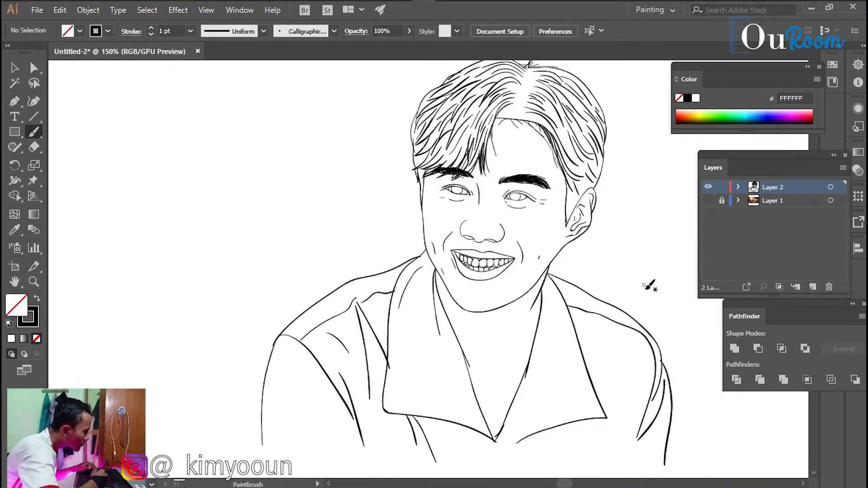
{"action": "left_click", "coordinate": [708, 200]}
{"action": "scroll", "coordinate": [461, 310], "scroll_direction": "up", "scroll_amount": 2}
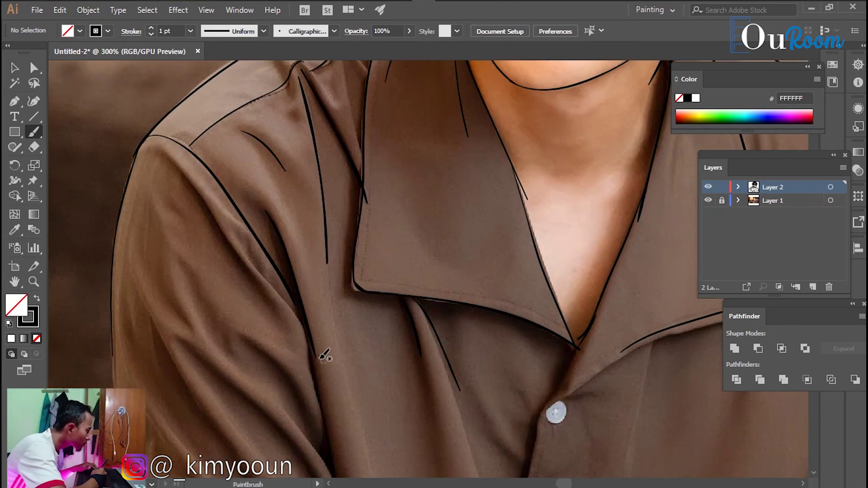
{"action": "scroll", "coordinate": [132, 368], "scroll_direction": "up", "scroll_amount": 1}
{"action": "scroll", "coordinate": [136, 339], "scroll_direction": "down", "scroll_amount": 1}
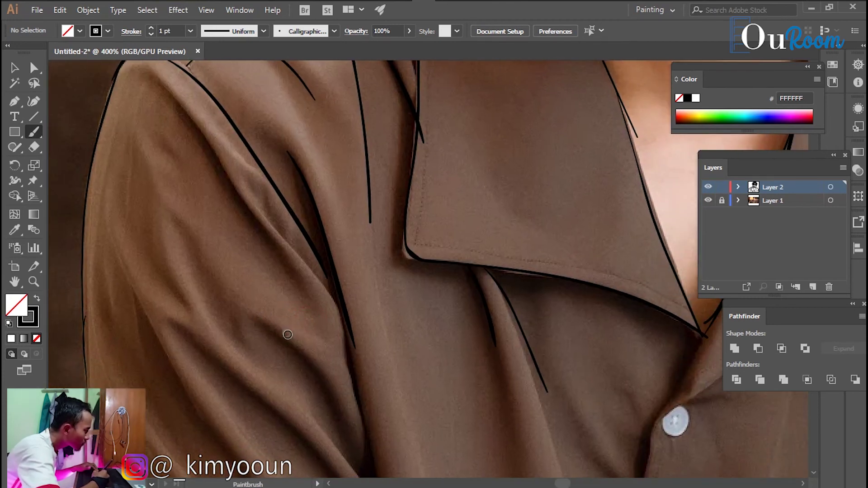
Draw horizontal fold strokes across the shirt
{"action": "left_click_drag", "start_coordinate": [182, 372], "coordinate": [283, 376]}
{"action": "left_click_drag", "start_coordinate": [385, 375], "coordinate": [569, 380]}
{"action": "scroll", "coordinate": [452, 362], "scroll_direction": "right", "scroll_amount": 4}
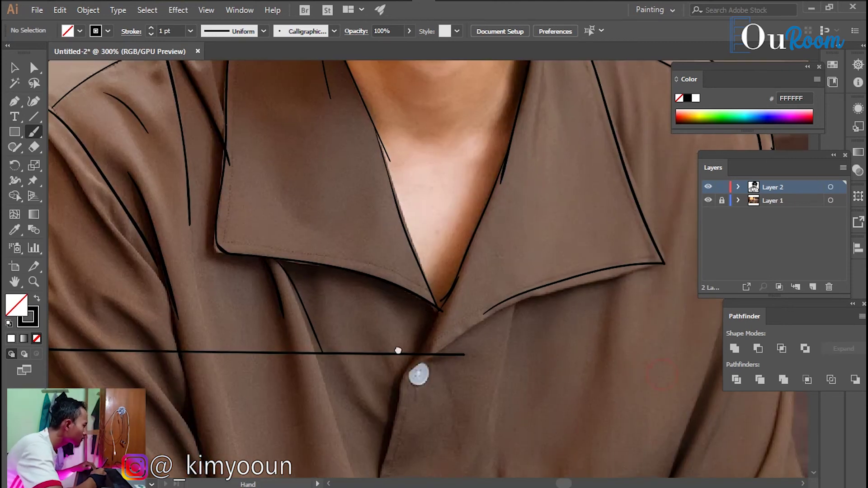
{"action": "scroll", "coordinate": [389, 355], "scroll_direction": "up", "scroll_amount": 1}
{"action": "left_click_drag", "start_coordinate": [354, 354], "coordinate": [637, 352]}
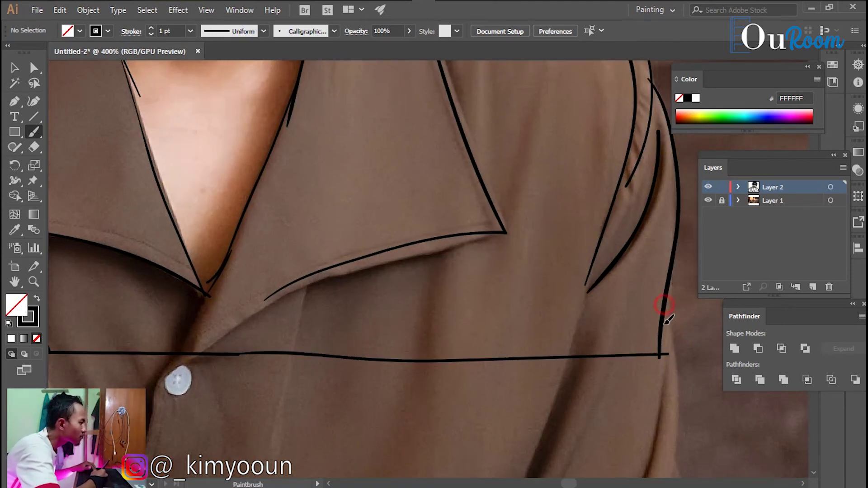
{"action": "scroll", "coordinate": [519, 399], "scroll_direction": "up", "scroll_amount": 1}
Add short creases under the lapel and trace the lapel's lower edge
{"action": "left_click_drag", "start_coordinate": [593, 333], "coordinate": [612, 296]}
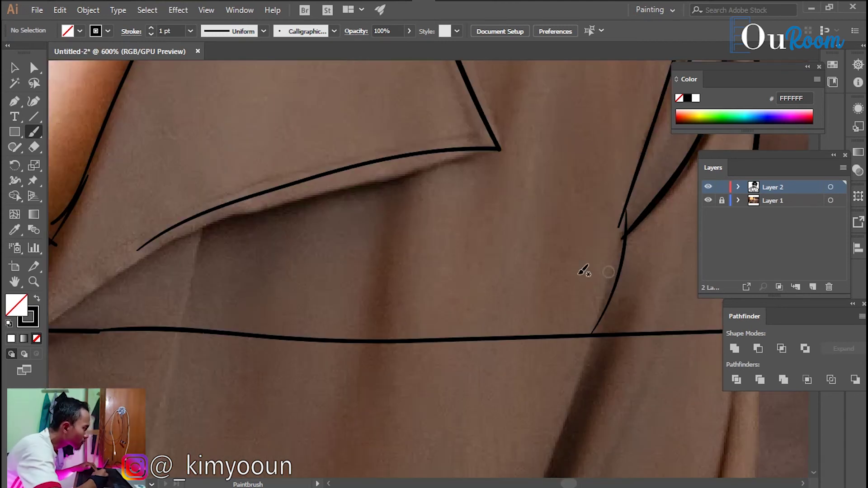
{"action": "scroll", "coordinate": [581, 267], "scroll_direction": "up", "scroll_amount": 2}
{"action": "left_click_drag", "start_coordinate": [206, 383], "coordinate": [225, 287]}
{"action": "scroll", "coordinate": [201, 349], "scroll_direction": "left", "scroll_amount": 4}
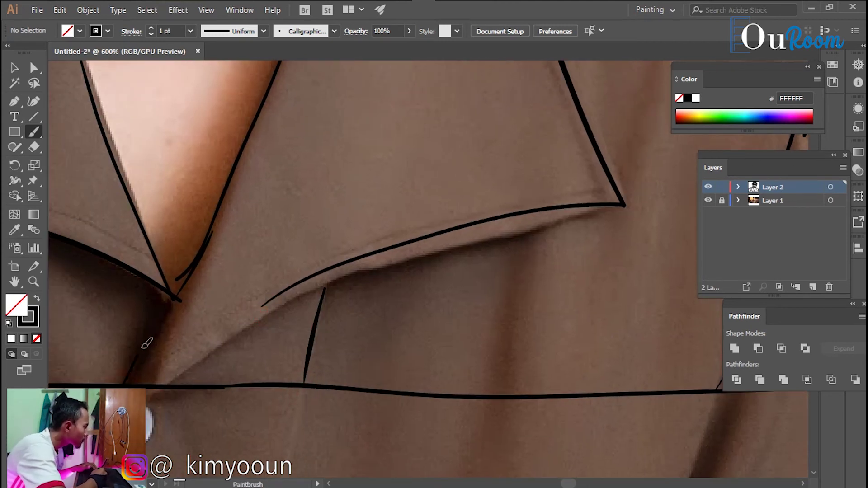
{"action": "left_click_drag", "start_coordinate": [167, 385], "coordinate": [624, 206]}
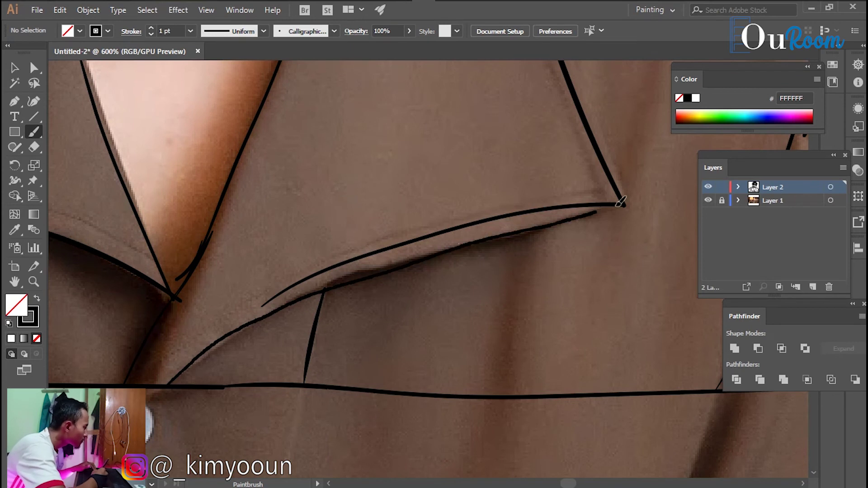
{"action": "left_click_drag", "start_coordinate": [524, 225], "coordinate": [508, 297]}
Add two fold lines on the collar and two crease lines on the shirt
{"action": "scroll", "coordinate": [534, 279], "scroll_direction": "up", "scroll_amount": 3}
{"action": "scroll", "coordinate": [520, 212], "scroll_direction": "right", "scroll_amount": 2}
{"action": "left_click_drag", "start_coordinate": [405, 162], "coordinate": [436, 323]}
{"action": "left_click_drag", "start_coordinate": [452, 204], "coordinate": [468, 246]}
{"action": "scroll", "coordinate": [499, 159], "scroll_direction": "down", "scroll_amount": 2}
{"action": "left_click_drag", "start_coordinate": [520, 102], "coordinate": [482, 285]}
{"action": "left_click_drag", "start_coordinate": [592, 105], "coordinate": [597, 226]}
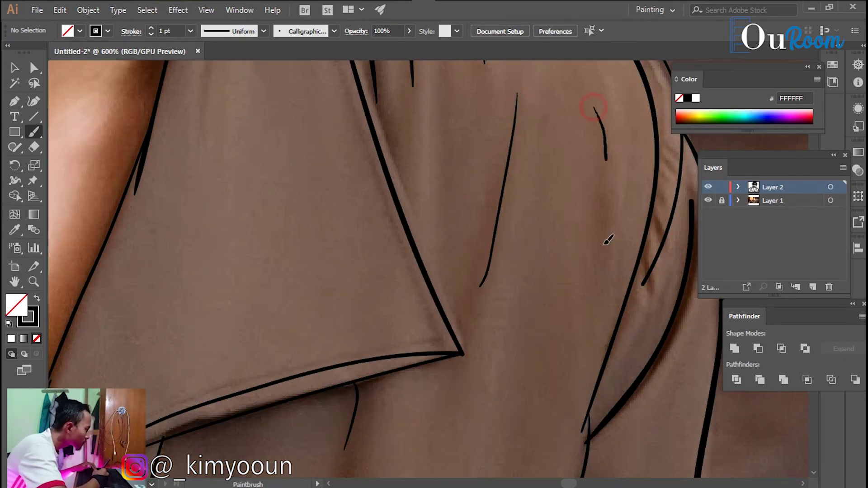
{"action": "left_click_drag", "start_coordinate": [416, 187], "coordinate": [403, 275]}
Draw collar folds, a shirt-front crease and the collar's lower edge
{"action": "scroll", "coordinate": [403, 275], "scroll_direction": "up", "scroll_amount": 3}
{"action": "left_click_drag", "start_coordinate": [320, 99], "coordinate": [288, 312]}
{"action": "scroll", "coordinate": [301, 193], "scroll_direction": "up", "scroll_amount": 2}
{"action": "left_click_drag", "start_coordinate": [387, 125], "coordinate": [484, 393]}
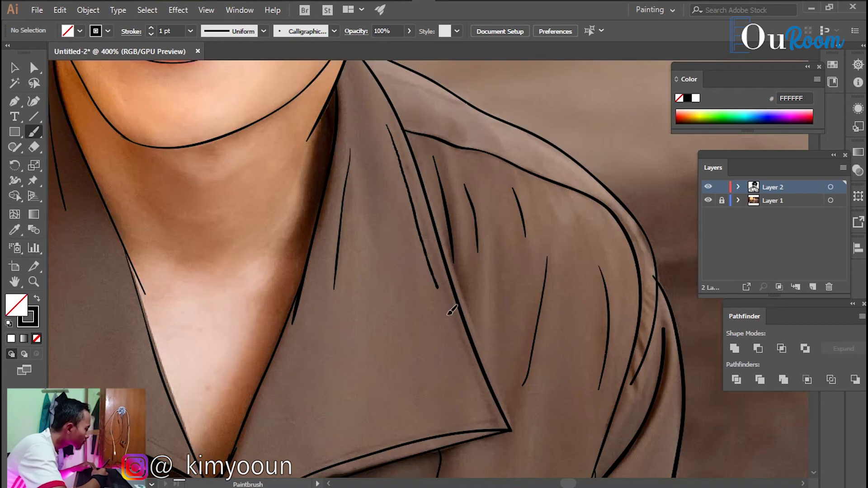
{"action": "scroll", "coordinate": [400, 285], "scroll_direction": "left", "scroll_amount": 1}
{"action": "scroll", "coordinate": [401, 285], "scroll_direction": "left", "scroll_amount": 5}
{"action": "scroll", "coordinate": [401, 285], "scroll_direction": "down", "scroll_amount": 1}
{"action": "left_click_drag", "start_coordinate": [250, 350], "coordinate": [500, 421]}
Draw fold lines running down the shoulder
{"action": "scroll", "coordinate": [355, 257], "scroll_direction": "left", "scroll_amount": 3}
{"action": "scroll", "coordinate": [355, 257], "scroll_direction": "down", "scroll_amount": 1}
{"action": "scroll", "coordinate": [192, 118], "scroll_direction": "left", "scroll_amount": 1}
{"action": "left_click_drag", "start_coordinate": [188, 120], "coordinate": [353, 330]}
{"action": "left_click_drag", "start_coordinate": [308, 251], "coordinate": [381, 346]}
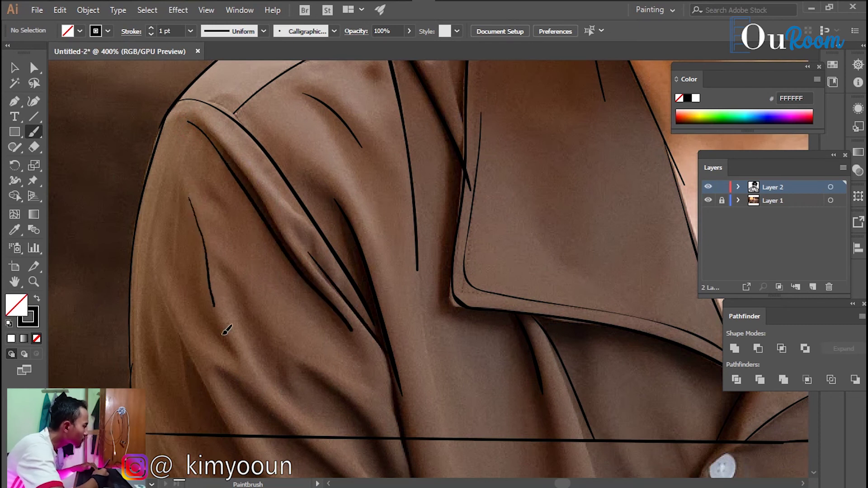
{"action": "left_click_drag", "start_coordinate": [215, 293], "coordinate": [222, 334]}
Add several crease lines along the sleeve
{"action": "left_click_drag", "start_coordinate": [156, 258], "coordinate": [214, 336]}
{"action": "left_click_drag", "start_coordinate": [221, 272], "coordinate": [290, 381]}
{"action": "left_click_drag", "start_coordinate": [304, 370], "coordinate": [346, 388]}
{"action": "scroll", "coordinate": [411, 407], "scroll_direction": "down", "scroll_amount": 3}
{"action": "left_click_drag", "start_coordinate": [346, 247], "coordinate": [374, 368]}
{"action": "scroll", "coordinate": [423, 301], "scroll_direction": "up", "scroll_amount": 1}
{"action": "left_click_drag", "start_coordinate": [319, 254], "coordinate": [445, 349]}
Add creases on the left side of the sleeve
{"action": "mouse_move", "coordinate": [251, 163]}
{"action": "left_mouse_down"}
{"action": "mouse_move", "coordinate": [362, 354]}
{"action": "mouse_move", "coordinate": [262, 307]}
{"action": "left_mouse_up"}
{"action": "left_click_drag", "start_coordinate": [274, 220], "coordinate": [294, 262]}
{"action": "scroll", "coordinate": [397, 256], "scroll_direction": "down", "scroll_amount": 1}
{"action": "scroll", "coordinate": [499, 239], "scroll_direction": "down", "scroll_amount": 3}
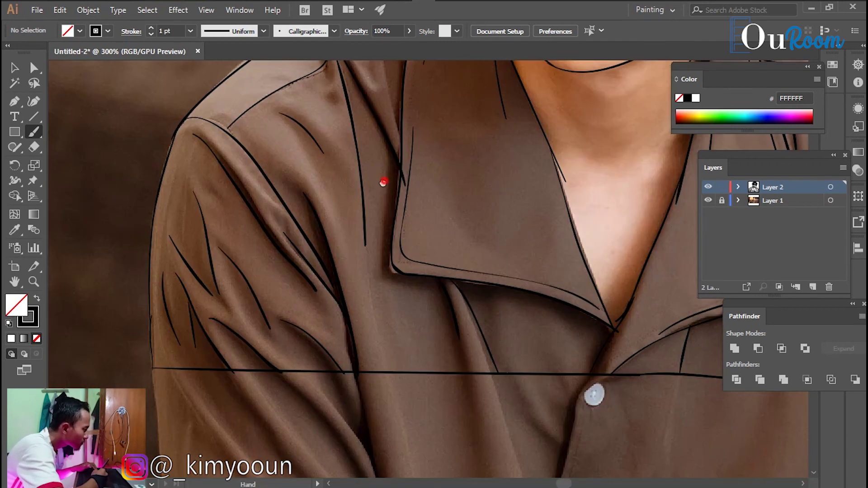
{"action": "scroll", "coordinate": [388, 180], "scroll_direction": "up", "scroll_amount": 3}
{"action": "scroll", "coordinate": [333, 200], "scroll_direction": "up", "scroll_amount": 4}
Draw curved fold lines around the shoulder
{"action": "mouse_move", "coordinate": [300, 211]}
{"action": "left_mouse_down"}
{"action": "mouse_move", "coordinate": [351, 203]}
{"action": "mouse_move", "coordinate": [382, 233]}
{"action": "left_mouse_up"}
{"action": "scroll", "coordinate": [452, 222], "scroll_direction": "down", "scroll_amount": 3}
{"action": "left_click_drag", "start_coordinate": [536, 165], "coordinate": [407, 256]}
{"action": "scroll", "coordinate": [379, 294], "scroll_direction": "up", "scroll_amount": 3}
{"action": "left_click_drag", "start_coordinate": [328, 248], "coordinate": [357, 312]}
{"action": "scroll", "coordinate": [477, 311], "scroll_direction": "down", "scroll_amount": 1}
{"action": "scroll", "coordinate": [477, 310], "scroll_direction": "down", "scroll_amount": 2}
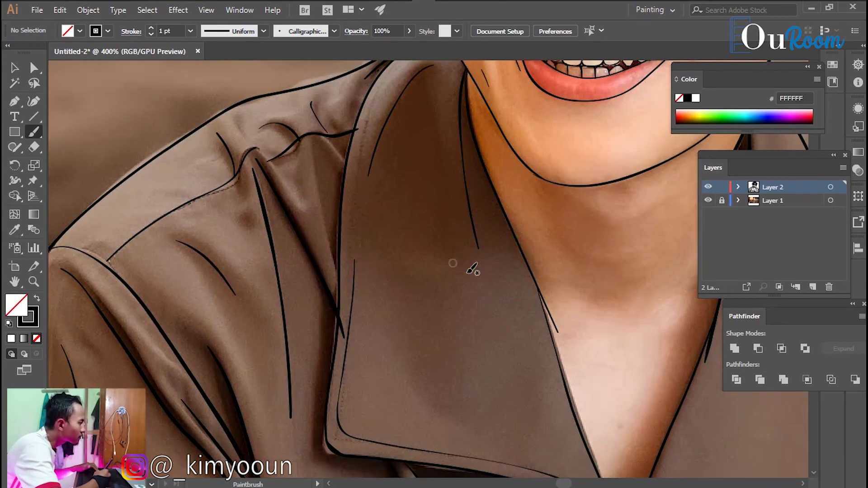
{"action": "scroll", "coordinate": [442, 242], "scroll_direction": "down", "scroll_amount": 2}
{"action": "scroll", "coordinate": [581, 271], "scroll_direction": "up", "scroll_amount": 4}
Draw two curved crease lines across the neck, one below the other
{"action": "left_click_drag", "start_coordinate": [364, 220], "coordinate": [445, 245]}
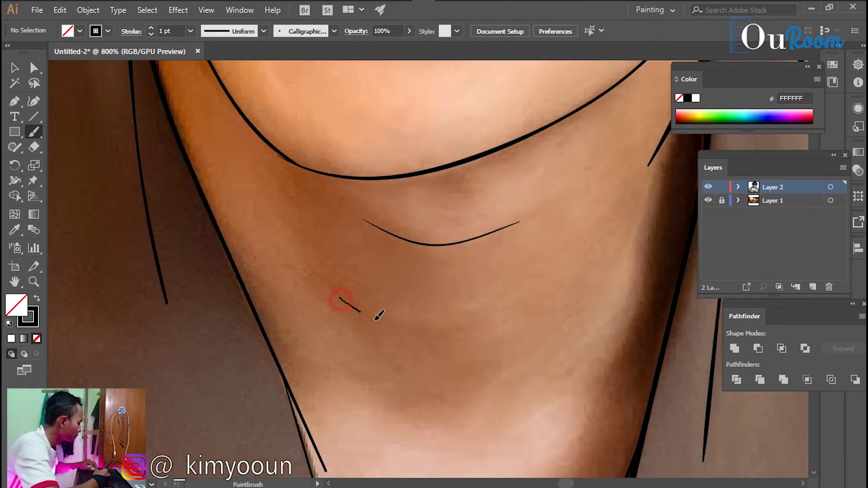
{"action": "left_click_drag", "start_coordinate": [339, 298], "coordinate": [471, 298]}
{"action": "scroll", "coordinate": [588, 235], "scroll_direction": "down", "scroll_amount": 2}
{"action": "scroll", "coordinate": [553, 214], "scroll_direction": "down", "scroll_amount": 1}
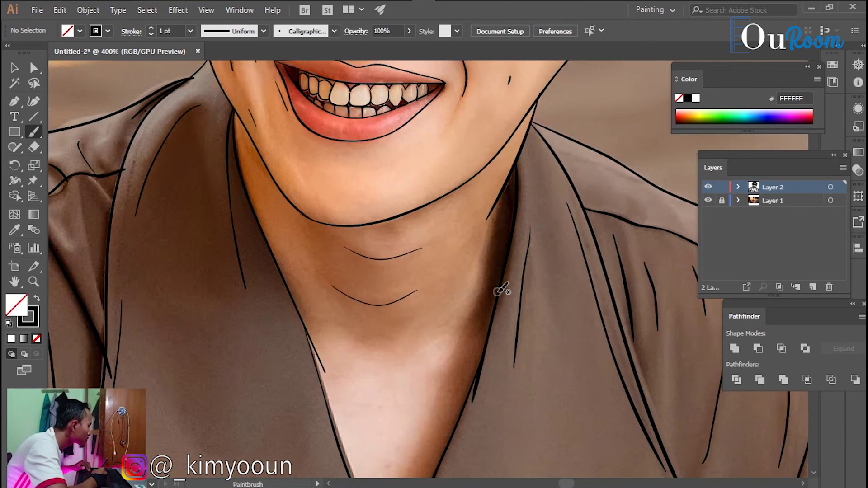
{"action": "scroll", "coordinate": [500, 289], "scroll_direction": "up", "scroll_amount": 1}
{"action": "scroll", "coordinate": [500, 294], "scroll_direction": "down", "scroll_amount": 2}
{"action": "scroll", "coordinate": [498, 203], "scroll_direction": "up", "scroll_amount": 2}
{"action": "scroll", "coordinate": [449, 126], "scroll_direction": "up", "scroll_amount": 3}
With the Pencil tool, outline the first eye's iris and lid as a black-filled shape
{"action": "key", "text": "n"}
{"action": "scroll", "coordinate": [427, 221], "scroll_direction": "up", "scroll_amount": 1}
{"action": "scroll", "coordinate": [407, 220], "scroll_direction": "right", "scroll_amount": 2}
{"action": "scroll", "coordinate": [385, 217], "scroll_direction": "up", "scroll_amount": 1}
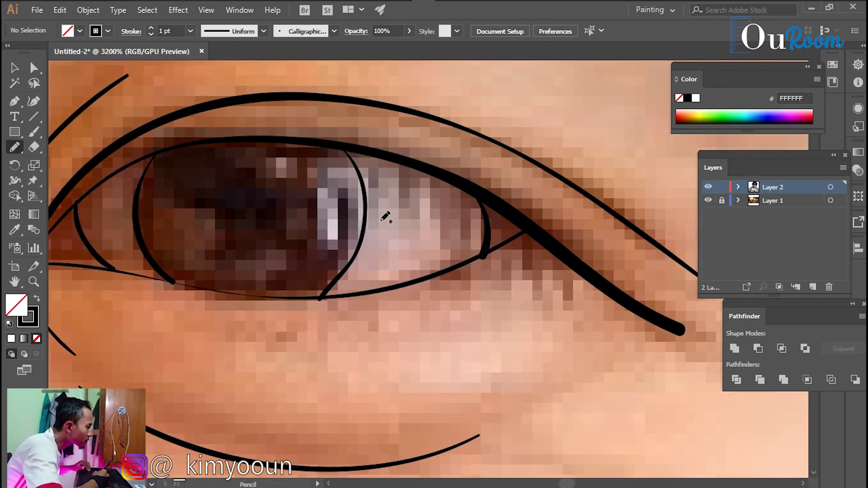
{"action": "scroll", "coordinate": [388, 198], "scroll_direction": "down", "scroll_amount": 1}
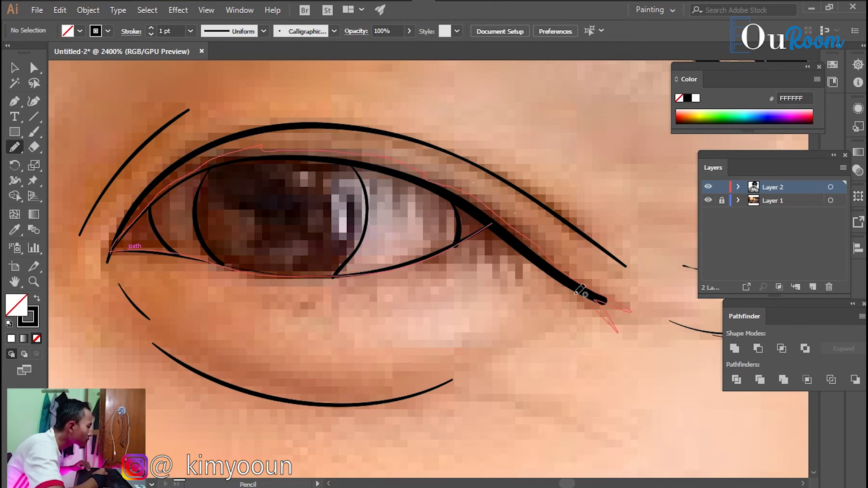
{"action": "left_click_drag", "start_coordinate": [433, 256], "coordinate": [371, 228]}
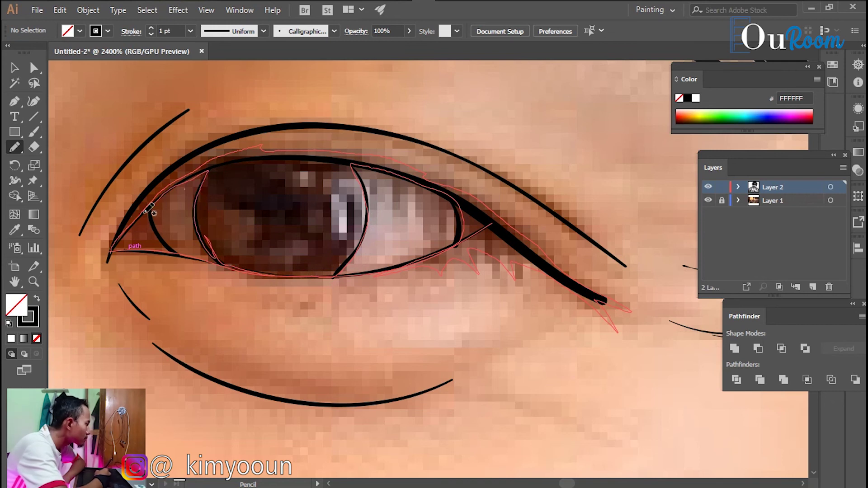
{"action": "left_click_drag", "start_coordinate": [118, 242], "coordinate": [116, 244]}
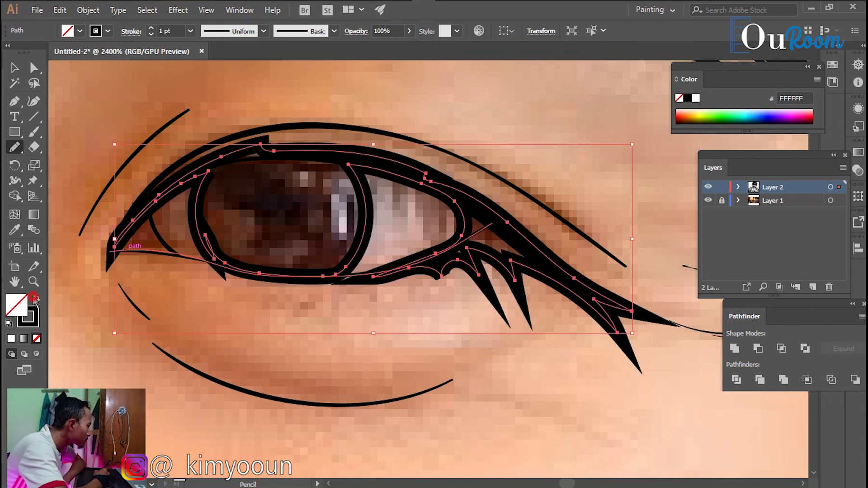
{"action": "left_click", "coordinate": [37, 300]}
Trace the other eye's lid and iris as a closed black-filled shape, then deselect it
{"action": "scroll", "coordinate": [332, 302], "scroll_direction": "down", "scroll_amount": 5}
{"action": "scroll", "coordinate": [617, 290], "scroll_direction": "up", "scroll_amount": 5}
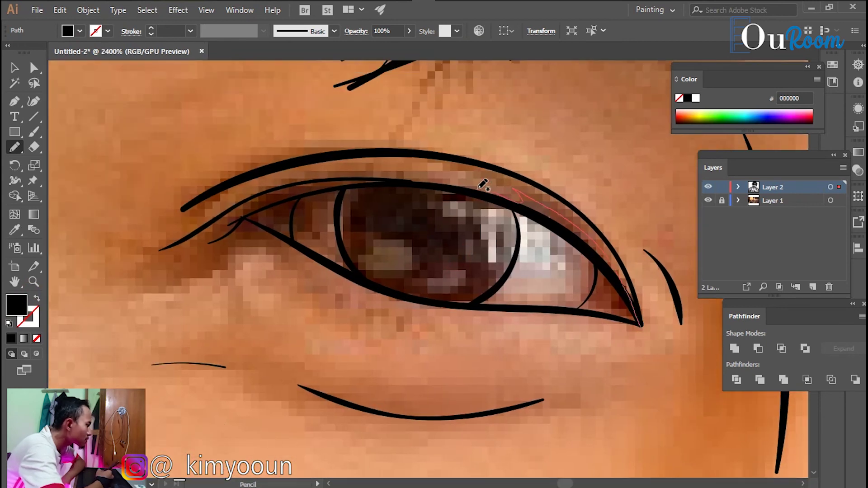
{"action": "mouse_move", "coordinate": [378, 169]}
{"action": "left_mouse_down"}
{"action": "mouse_move", "coordinate": [156, 248]}
{"action": "mouse_move", "coordinate": [199, 258]}
{"action": "mouse_move", "coordinate": [279, 241]}
{"action": "left_mouse_up"}
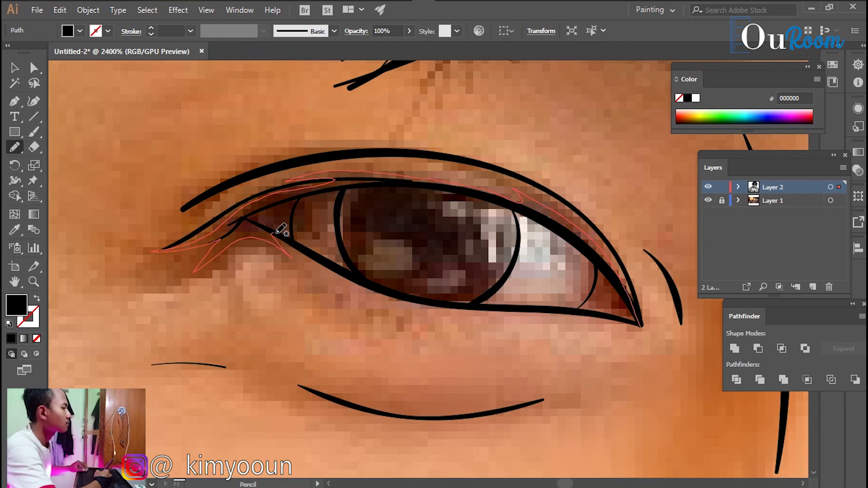
{"action": "left_click_drag", "start_coordinate": [409, 292], "coordinate": [498, 285]}
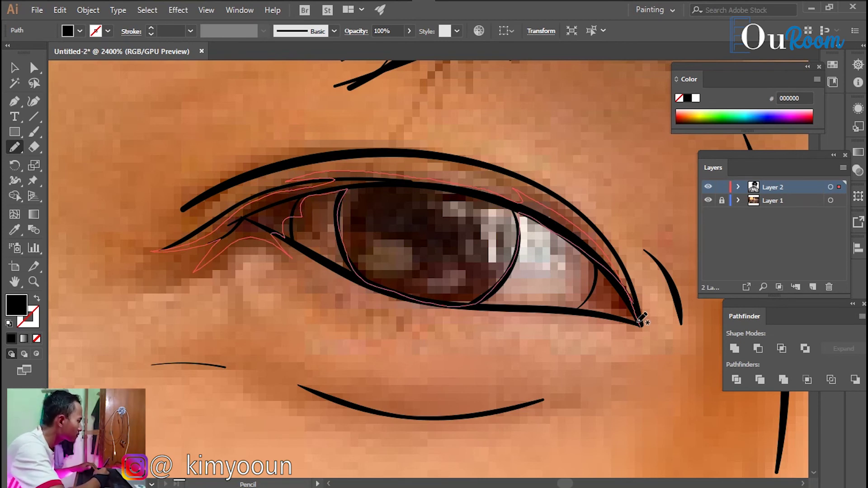
{"action": "left_click_drag", "start_coordinate": [643, 310], "coordinate": [639, 317]}
{"action": "scroll", "coordinate": [483, 277], "scroll_direction": "down", "scroll_amount": 5}
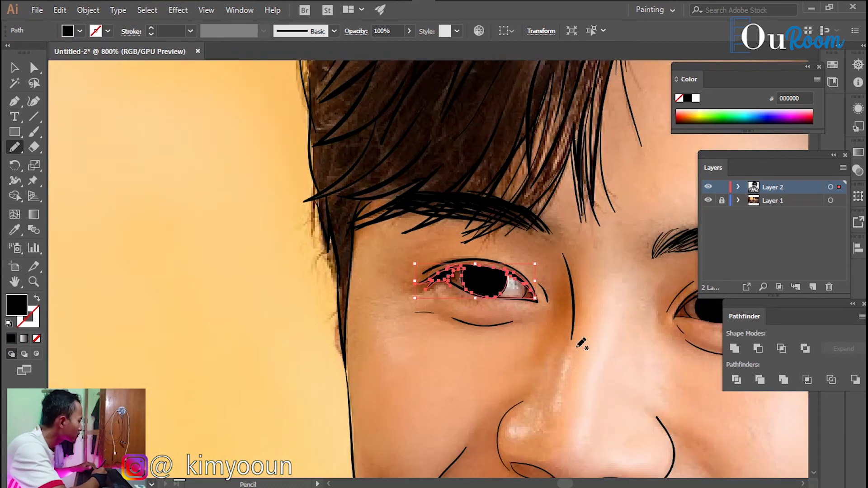
{"action": "scroll", "coordinate": [572, 334], "scroll_direction": "down", "scroll_amount": 3}
{"action": "scroll", "coordinate": [656, 230], "scroll_direction": "up", "scroll_amount": 2}
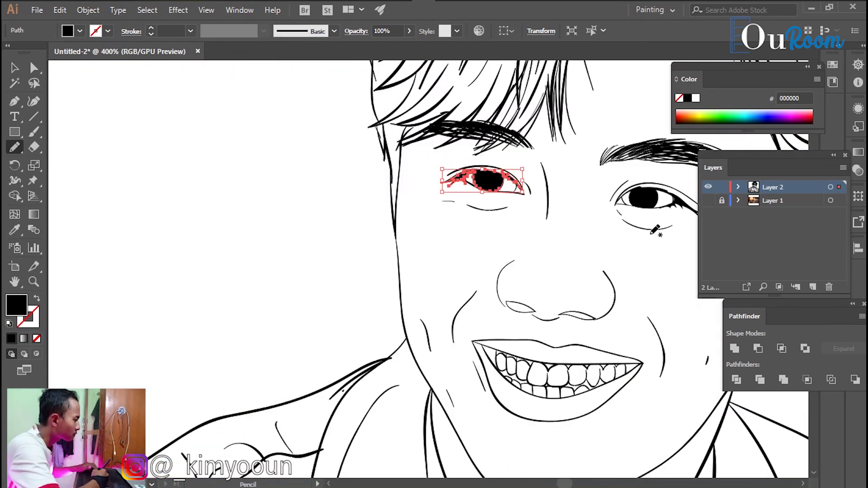
{"action": "left_click", "coordinate": [319, 200], "text": "ctrl"}
Show the photo again and draw a heavier stroke along the upper eyelid
{"action": "left_click", "coordinate": [708, 200]}
{"action": "scroll", "coordinate": [502, 168], "scroll_direction": "up", "scroll_amount": 5}
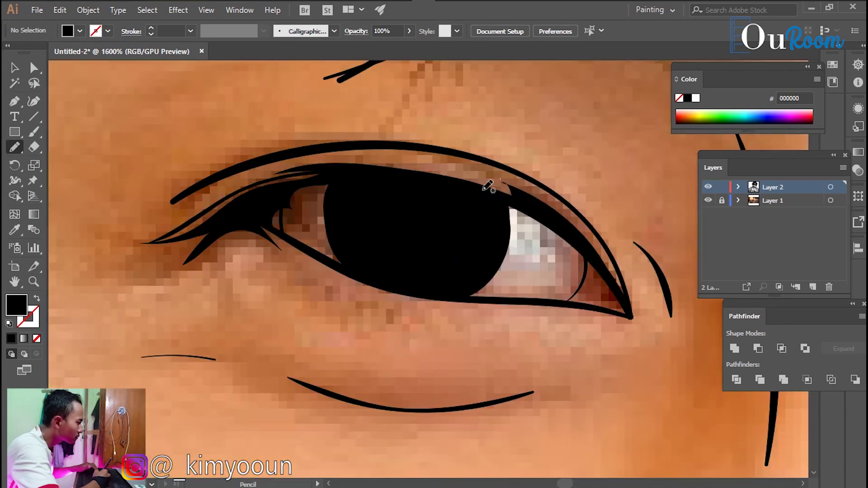
{"action": "scroll", "coordinate": [502, 181], "scroll_direction": "up", "scroll_amount": 2}
{"action": "mouse_move", "coordinate": [478, 178]}
{"action": "left_mouse_down"}
{"action": "mouse_move", "coordinate": [351, 161]}
{"action": "mouse_move", "coordinate": [252, 181]}
{"action": "mouse_move", "coordinate": [171, 207]}
{"action": "mouse_move", "coordinate": [131, 252]}
{"action": "mouse_move", "coordinate": [287, 188]}
{"action": "mouse_move", "coordinate": [566, 207]}
{"action": "mouse_move", "coordinate": [564, 214]}
{"action": "left_mouse_up"}
{"action": "key", "text": "ctrl+minus"}
{"action": "key", "text": "ctrl+minus"}
{"action": "key", "text": "ctrl+minus"}
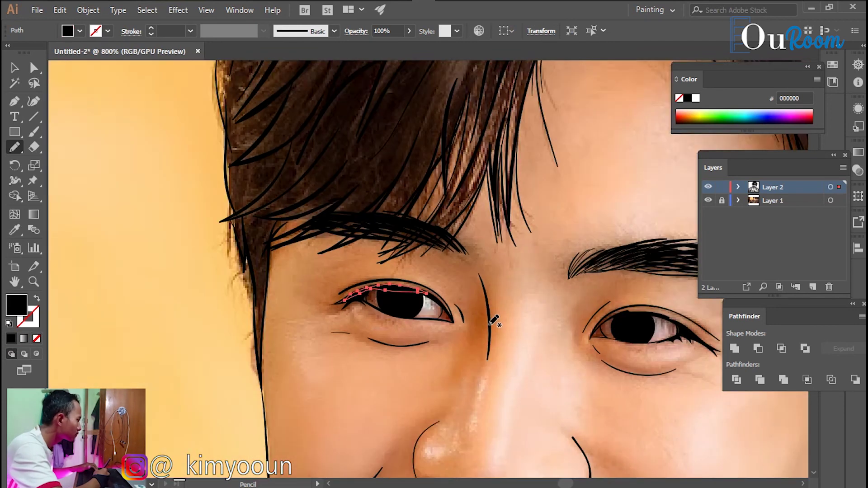
Outline and close a black-filled shape in one inner corner of the mouth
{"action": "scroll", "coordinate": [493, 325], "scroll_direction": "down", "scroll_amount": 5}
{"action": "scroll", "coordinate": [493, 326], "scroll_direction": "down", "scroll_amount": 5}
{"action": "scroll", "coordinate": [572, 291], "scroll_direction": "up", "scroll_amount": 2}
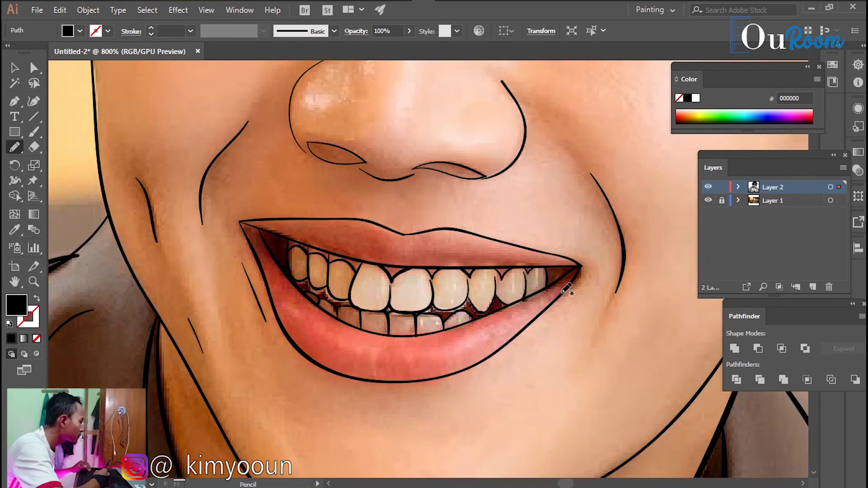
{"action": "scroll", "coordinate": [574, 271], "scroll_direction": "up", "scroll_amount": 3}
{"action": "scroll", "coordinate": [575, 253], "scroll_direction": "up", "scroll_amount": 1}
{"action": "mouse_move", "coordinate": [560, 262]}
{"action": "left_mouse_down"}
{"action": "mouse_move", "coordinate": [601, 260]}
{"action": "mouse_move", "coordinate": [635, 221]}
{"action": "mouse_move", "coordinate": [561, 262]}
{"action": "left_mouse_up"}
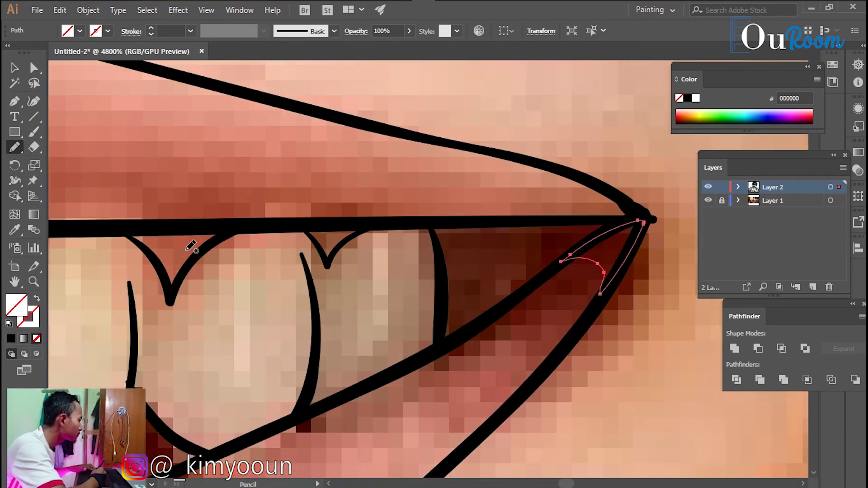
{"action": "mouse_move", "coordinate": [560, 171]}
{"action": "left_mouse_down"}
{"action": "mouse_move", "coordinate": [564, 213]}
{"action": "mouse_move", "coordinate": [633, 213]}
{"action": "left_mouse_up"}
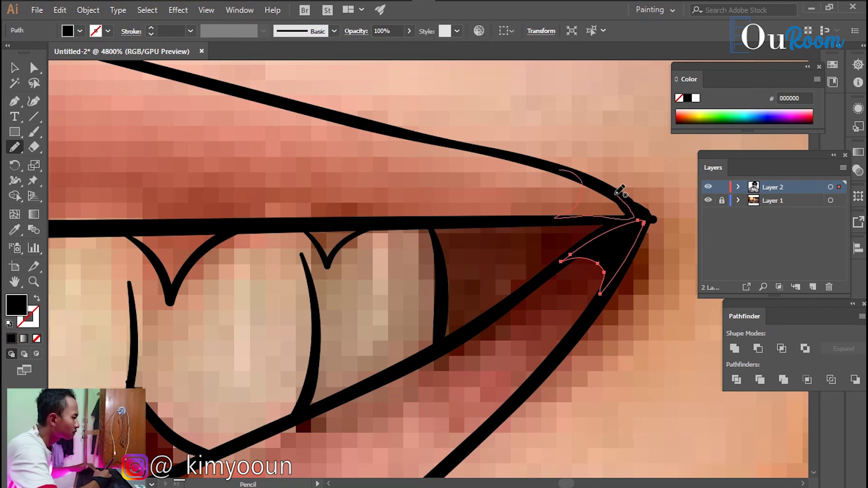
Fill the other mouth corner with a black shape, redrawing a misdrawn outline
{"action": "scroll", "coordinate": [615, 283], "scroll_direction": "down", "scroll_amount": 2}
{"action": "scroll", "coordinate": [615, 284], "scroll_direction": "down", "scroll_amount": 1}
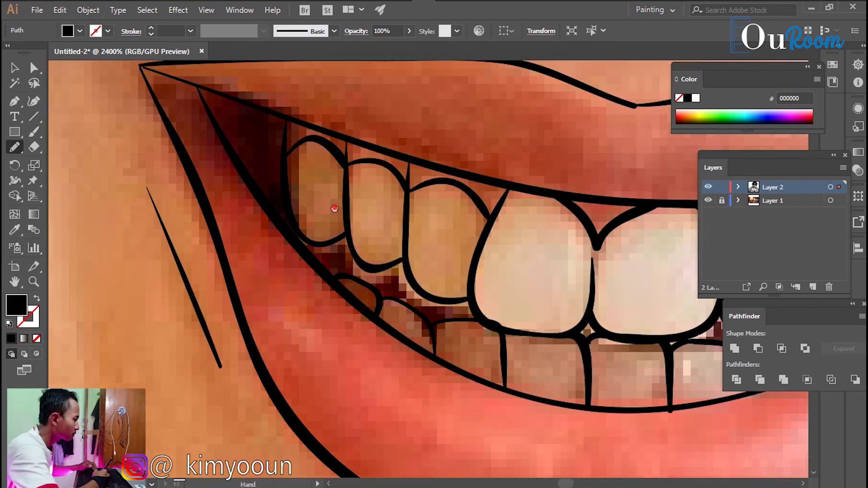
{"action": "scroll", "coordinate": [270, 253], "scroll_direction": "up", "scroll_amount": 2}
{"action": "left_click_drag", "start_coordinate": [254, 290], "coordinate": [326, 247]}
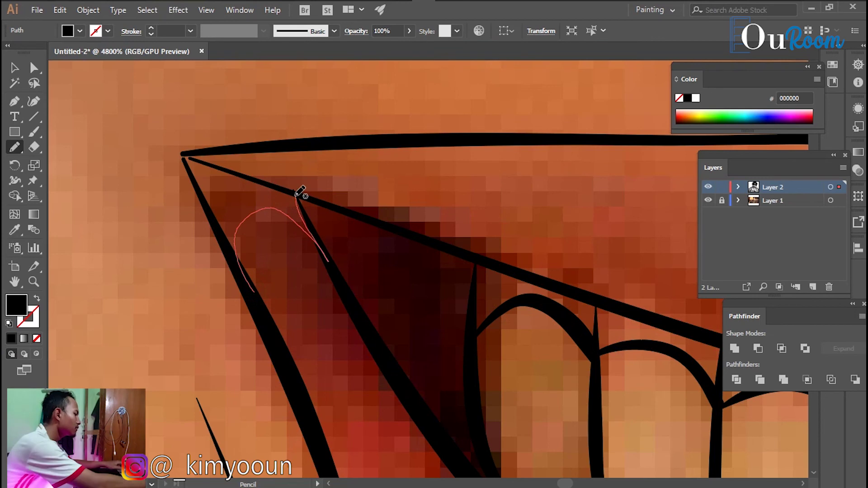
{"action": "key", "text": "ctrl+z"}
{"action": "left_click_drag", "start_coordinate": [261, 314], "coordinate": [324, 260]}
{"action": "mouse_move", "coordinate": [312, 224]}
{"action": "left_mouse_down"}
{"action": "mouse_move", "coordinate": [365, 141]}
{"action": "mouse_move", "coordinate": [190, 149]}
{"action": "mouse_move", "coordinate": [252, 300]}
{"action": "left_mouse_up"}
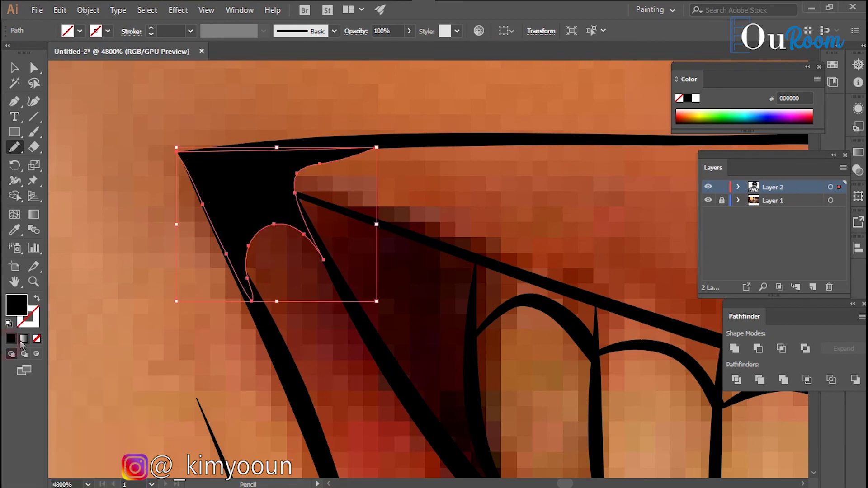
{"action": "scroll", "coordinate": [361, 358], "scroll_direction": "down", "scroll_amount": 4}
{"action": "scroll", "coordinate": [361, 357], "scroll_direction": "down", "scroll_amount": 4}
{"action": "scroll", "coordinate": [360, 357], "scroll_direction": "down", "scroll_amount": 3}
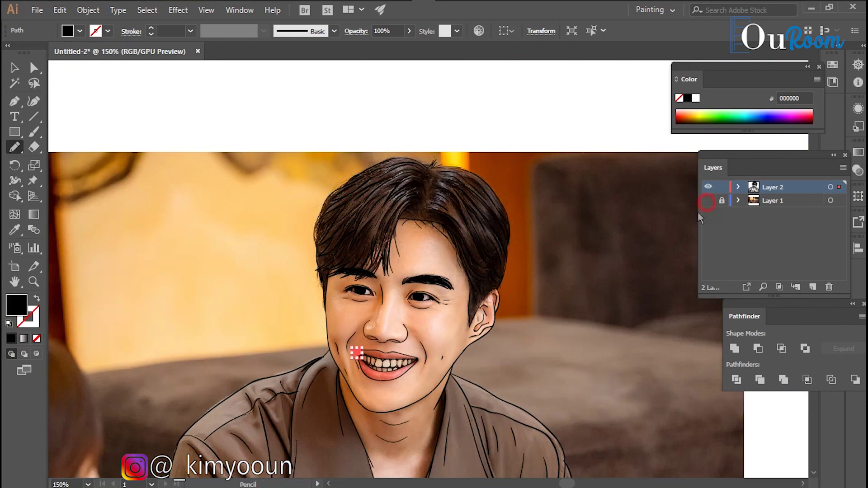
Hide Layer 1's photo and deselect the mouth-corner shape to view the finished portrait
{"action": "left_click", "coordinate": [709, 201]}
{"action": "scroll", "coordinate": [578, 316], "scroll_direction": "down", "scroll_amount": 2}
{"action": "key", "text": "v"}
{"action": "scroll", "coordinate": [578, 298], "scroll_direction": "up", "scroll_amount": 2}
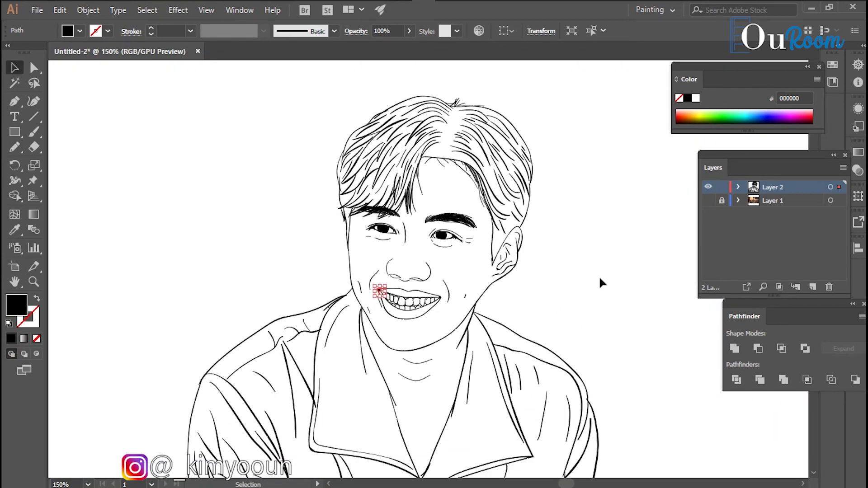
{"action": "left_click", "coordinate": [609, 308]}
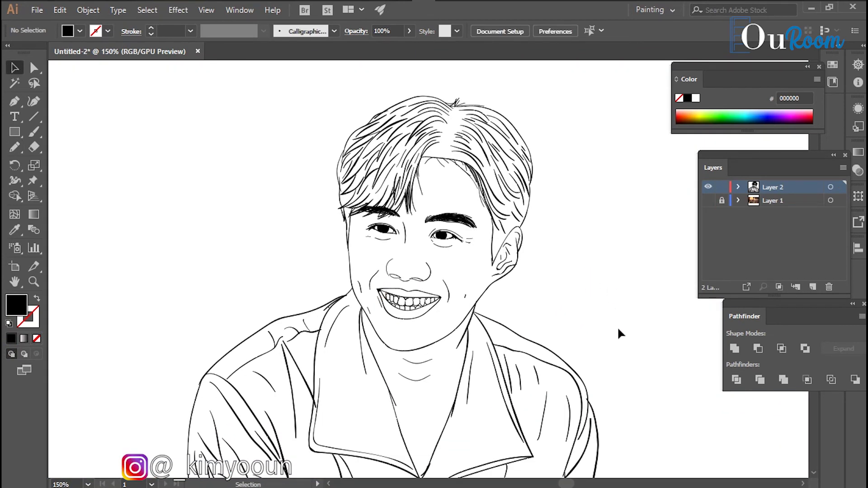